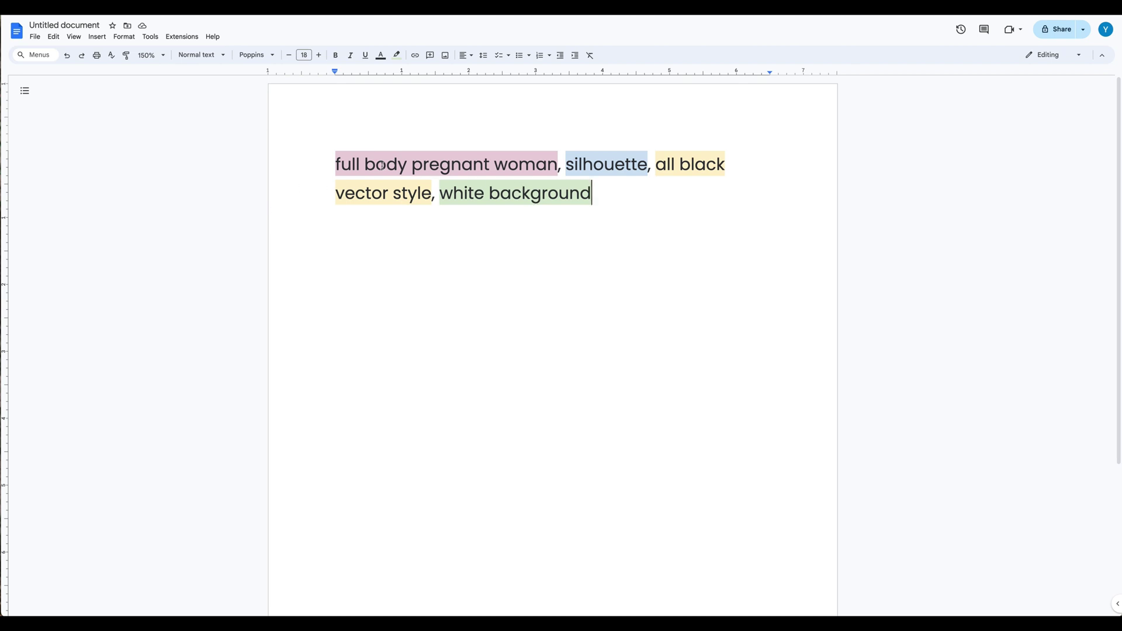
- Examine the prompt's four parts: full body pregnant woman, silhouette, all black vector style, and white background
left_click_drag(333, 164, 558, 158)
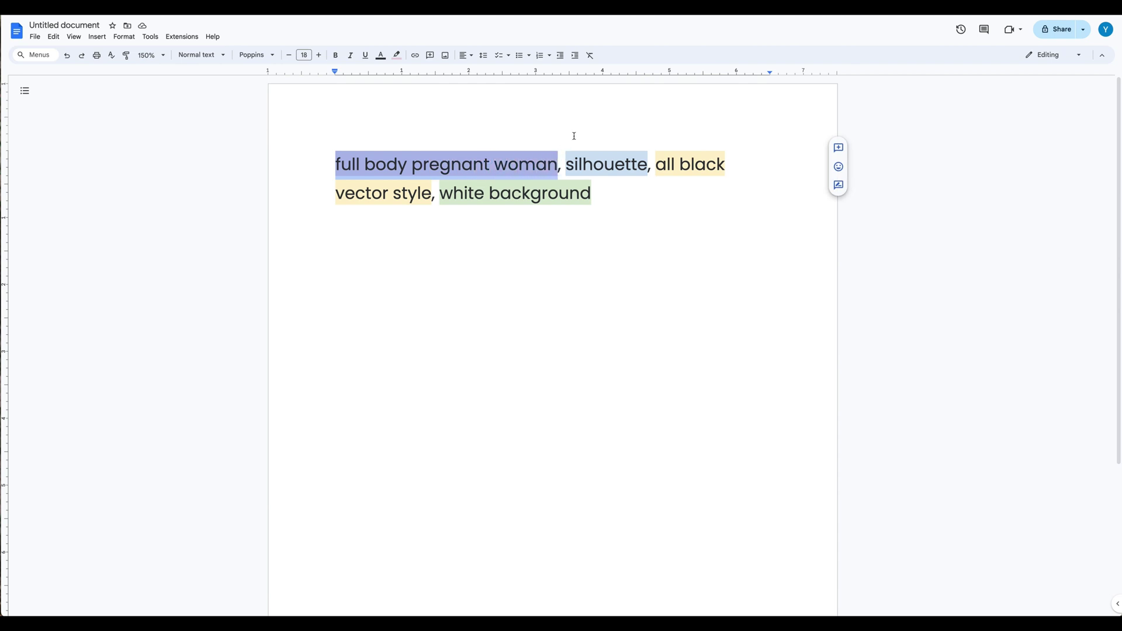
left_click_drag(566, 156, 647, 165)
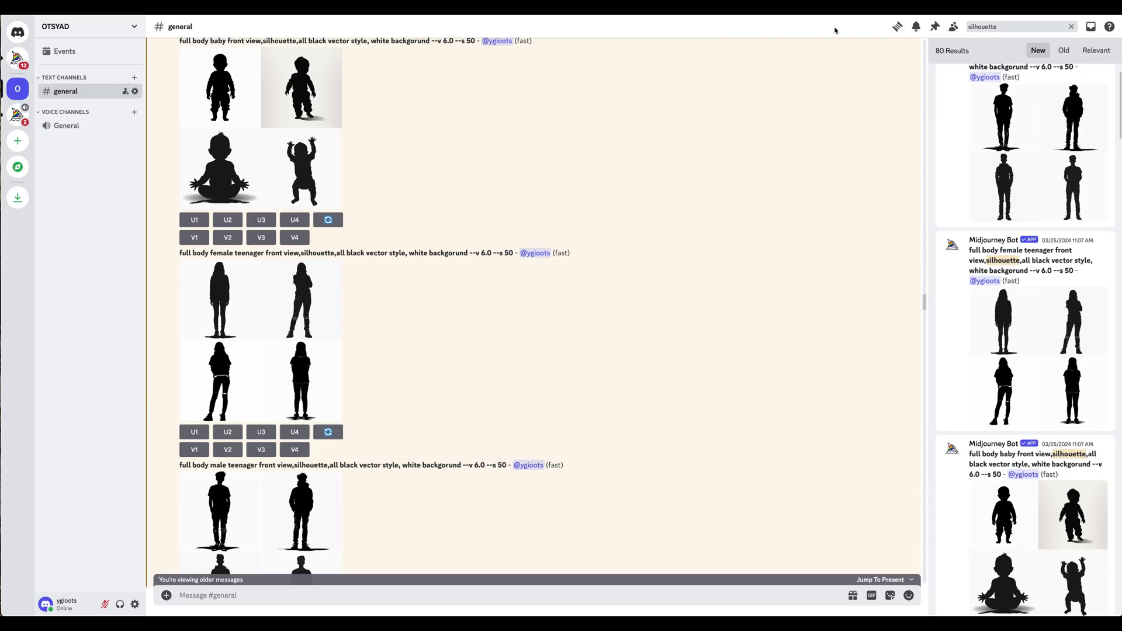
left_click(656, 164)
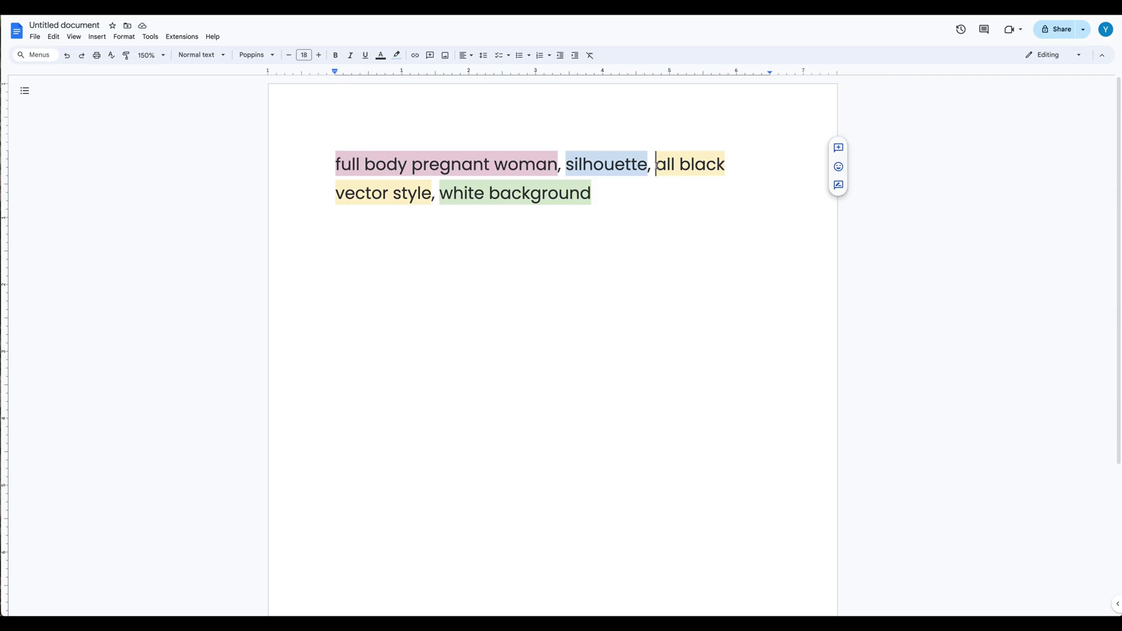
left_click_drag(656, 165, 432, 194)
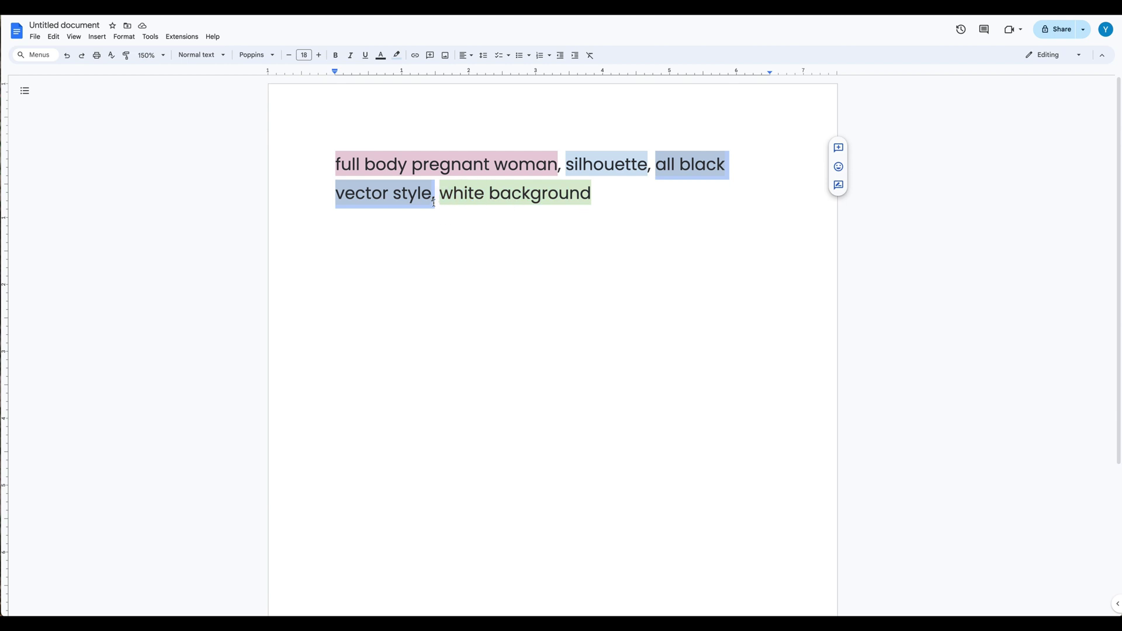
left_click(620, 174)
left_click_drag(574, 166, 431, 204)
left_click(465, 194)
left_click_drag(439, 196, 603, 198)
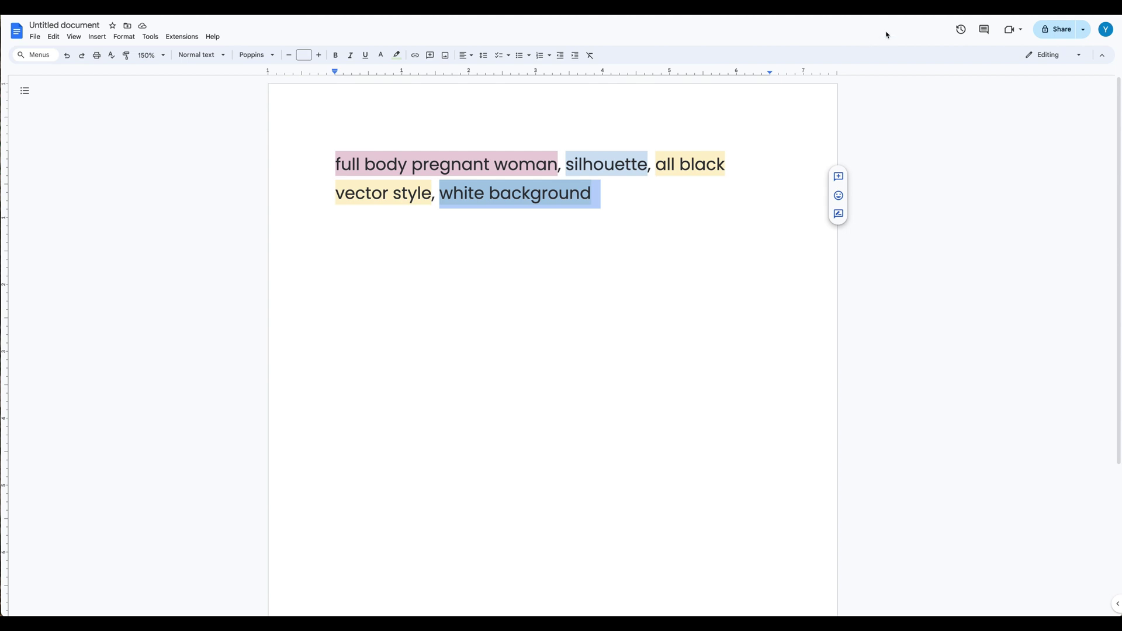
- Copy the entire silhouette prompt from the document and switch to the Discord general channel
left_click_drag(592, 195, 322, 168)
key("ctrl+c")
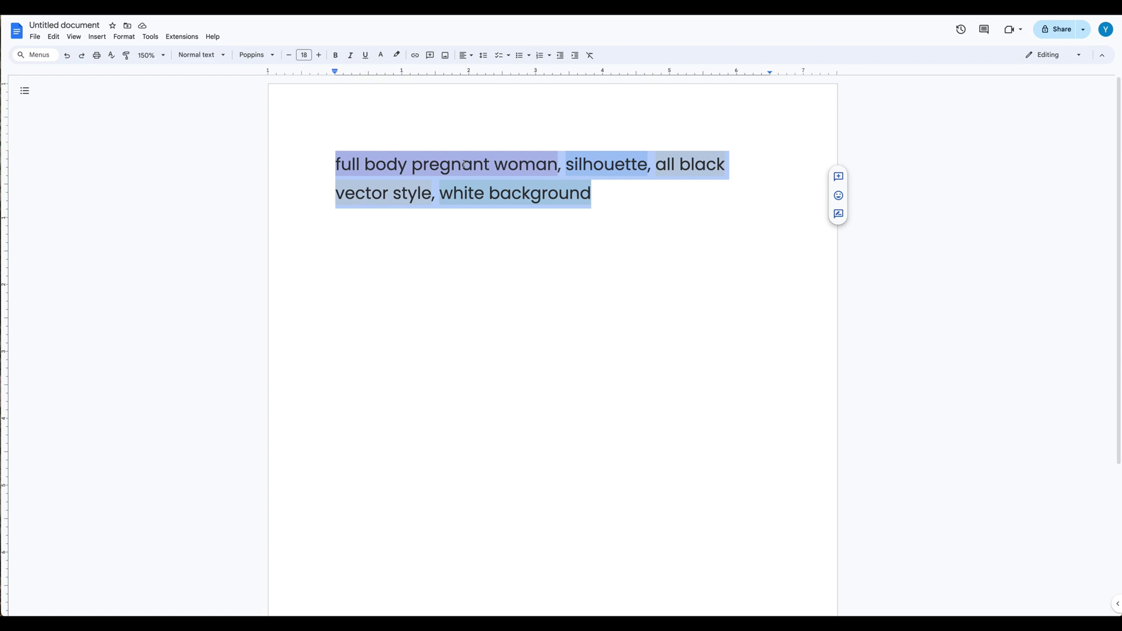
key("alt+Tab")
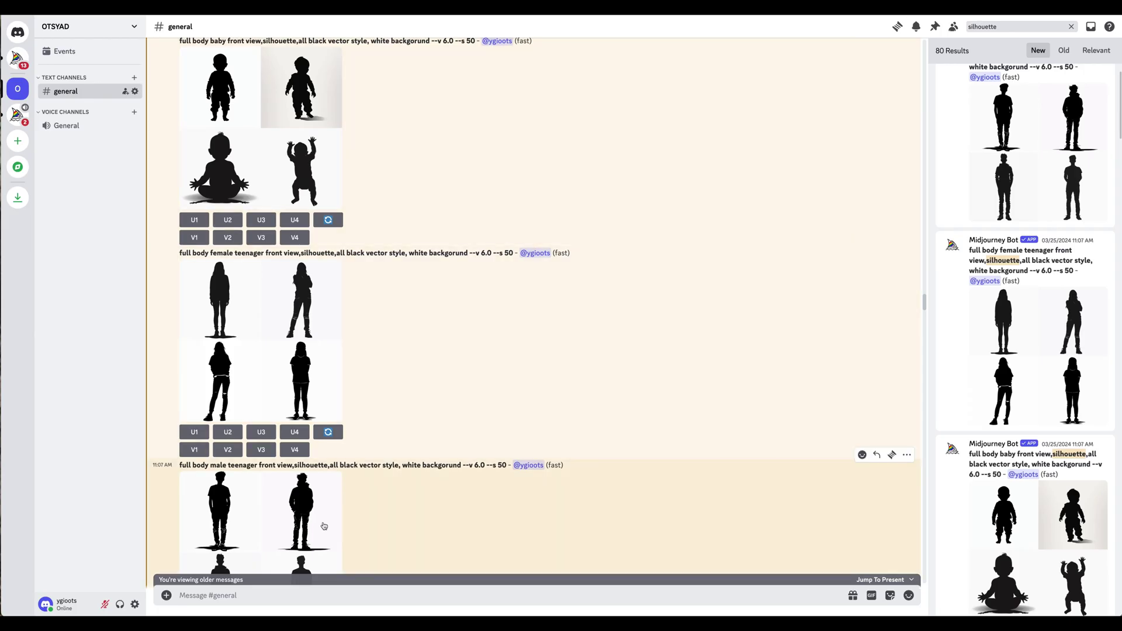
- Submit the copied prompt with the /imagine command in the general channel and go to the newest messages
left_click(266, 596)
type("/imagine")
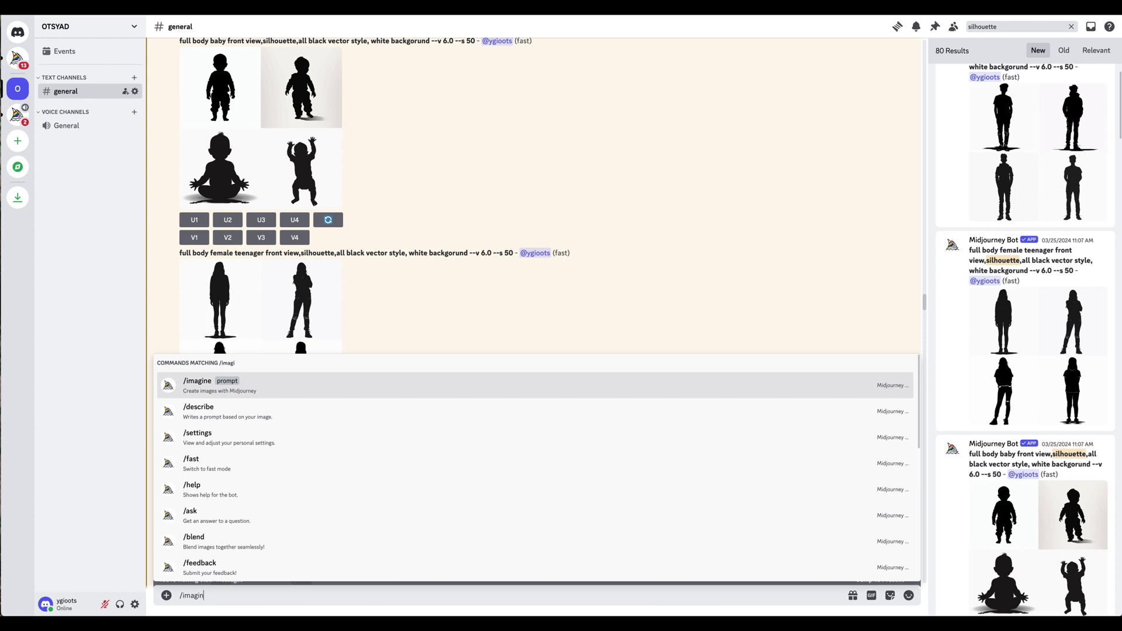
key("Return")
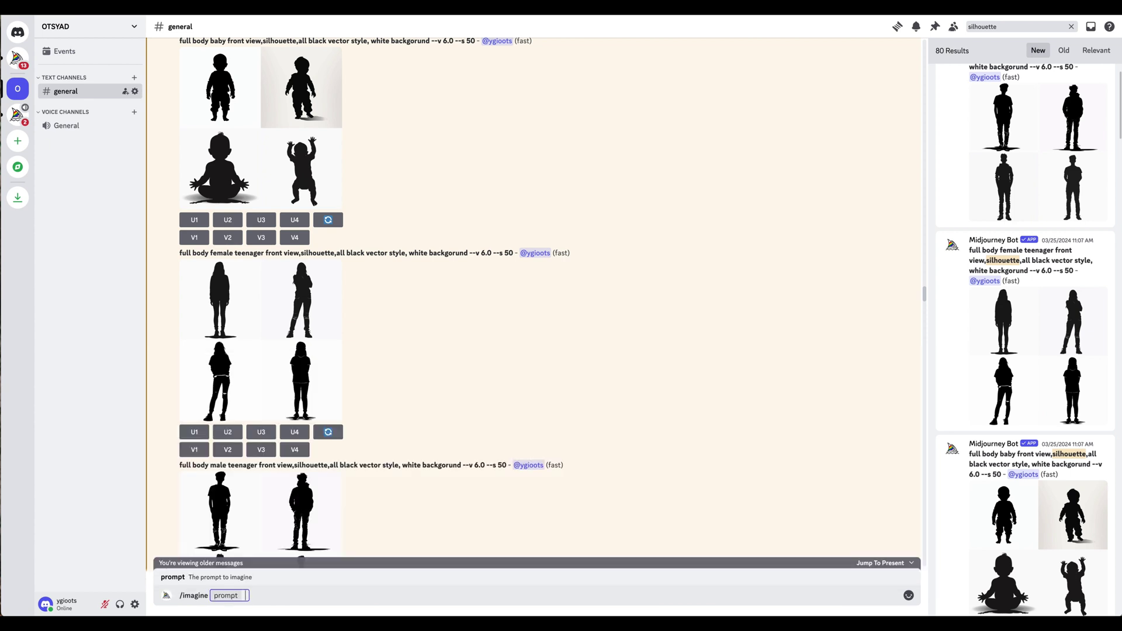
key("ctrl+v")
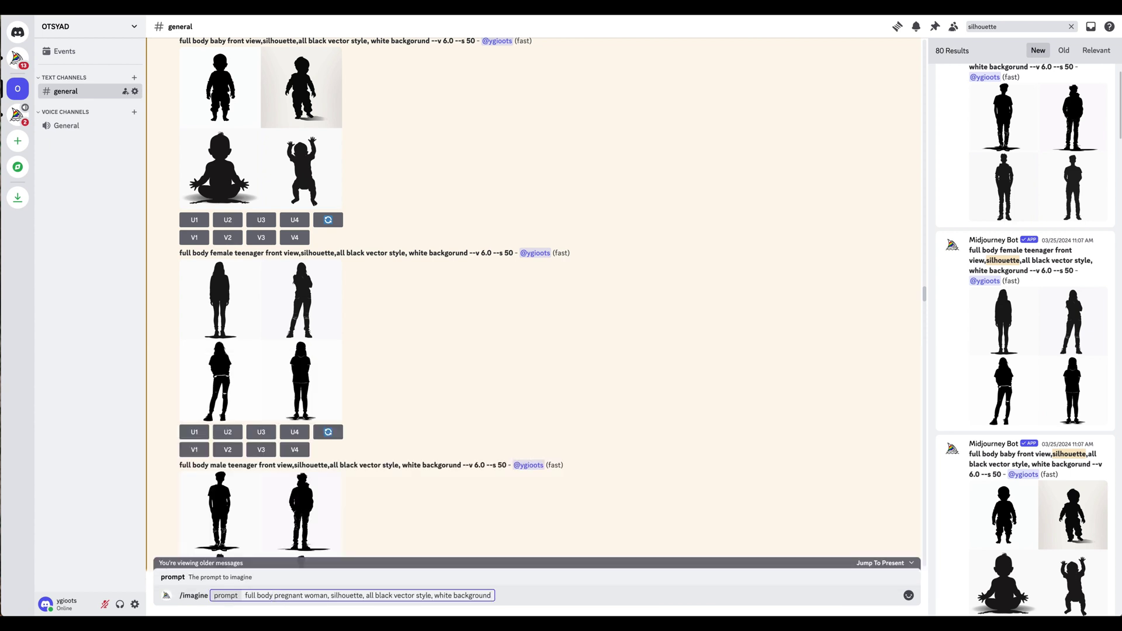
key("Return")
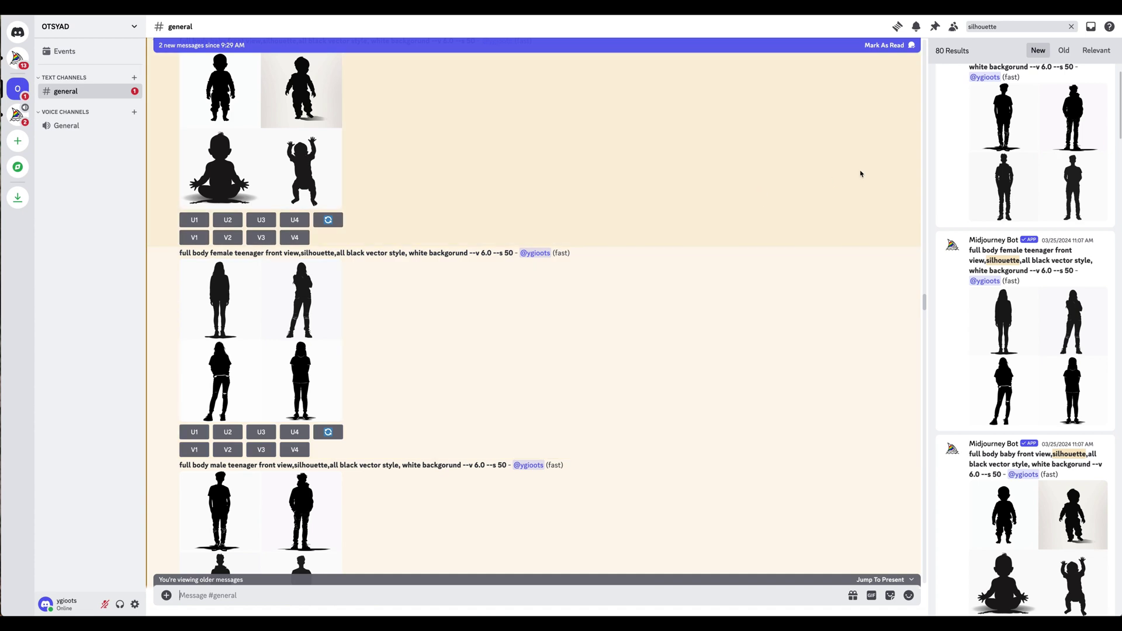
left_click(872, 581)
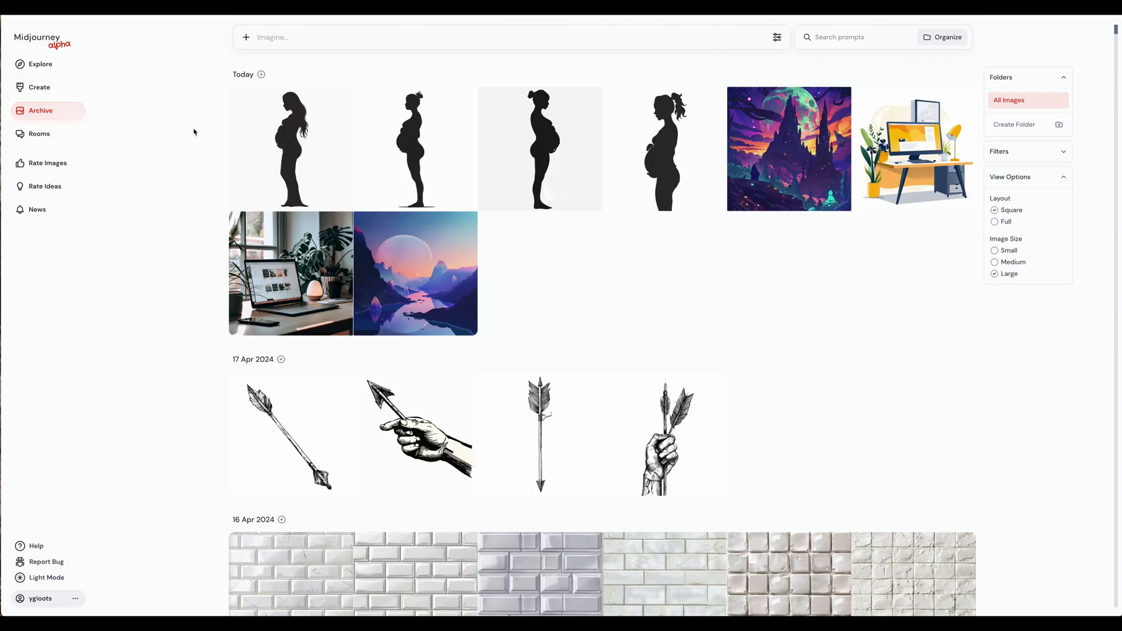
- In the Midjourney web archive, select today's four pregnant woman silhouettes and download them together
left_click(9, 113)
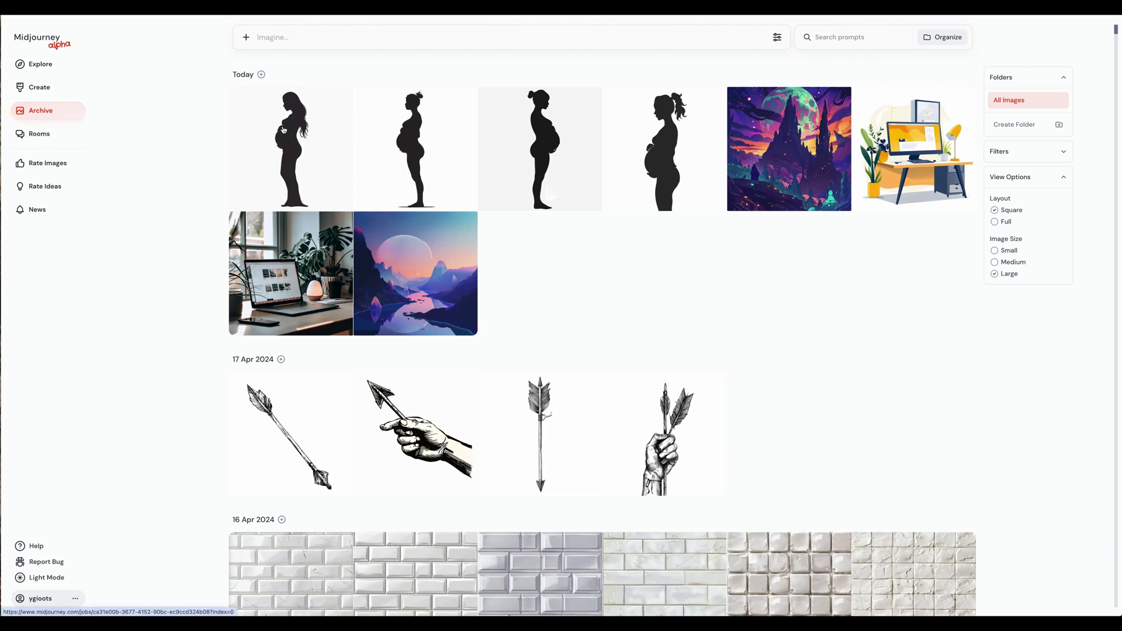
left_click_drag(318, 131, 625, 133)
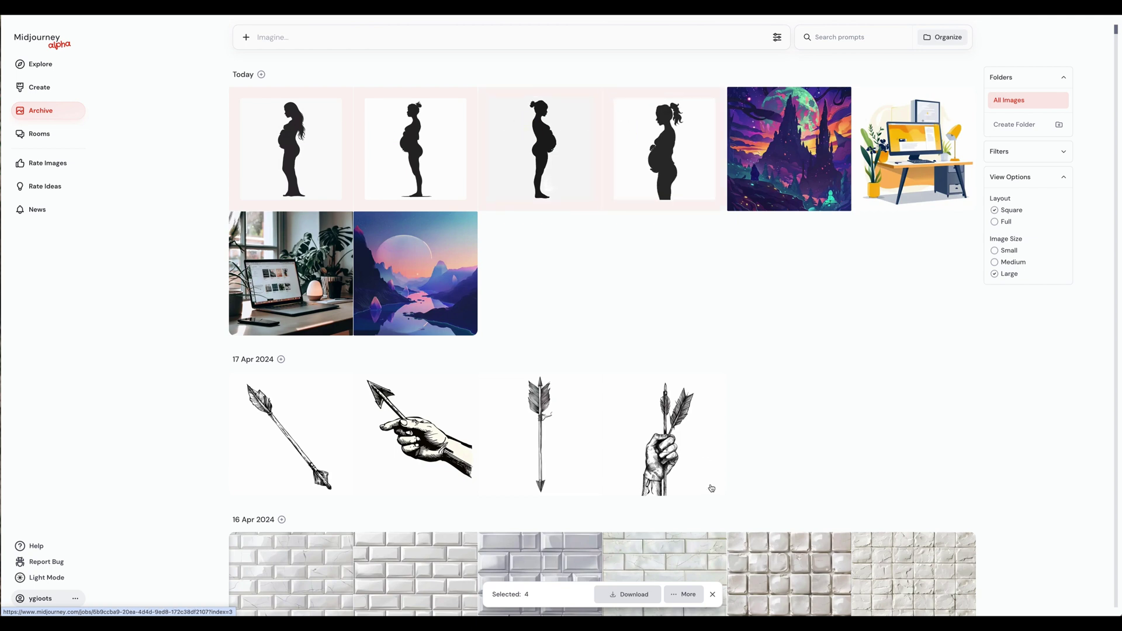
left_click(625, 596)
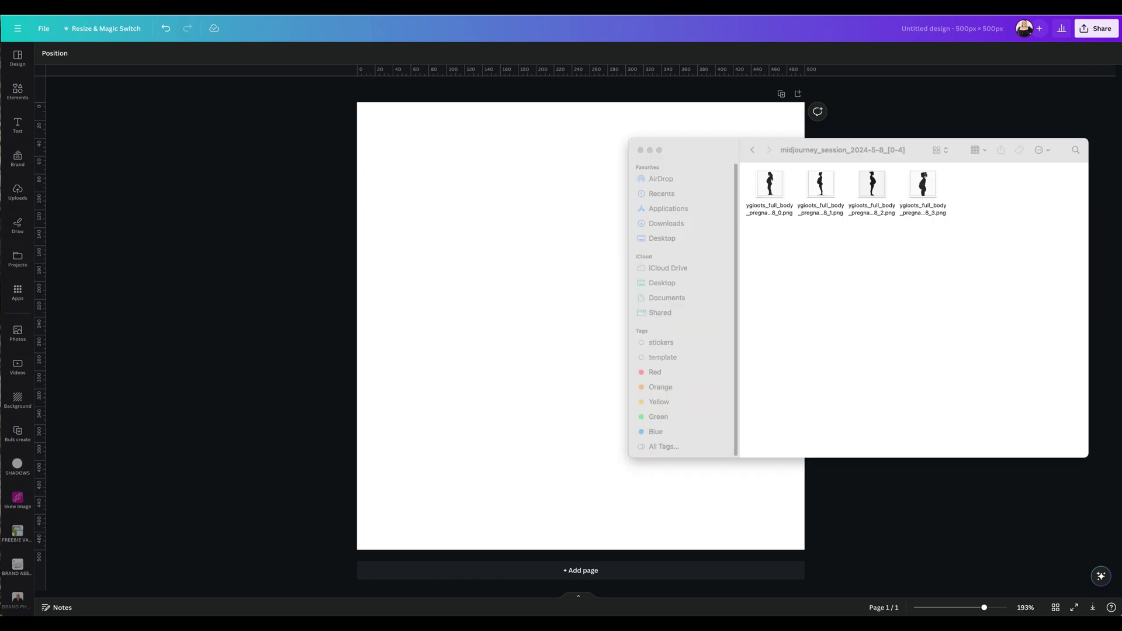
- Add the four downloaded silhouette PNGs from the file window to the blank 500 x 500 px Canva design
left_click(818, 252)
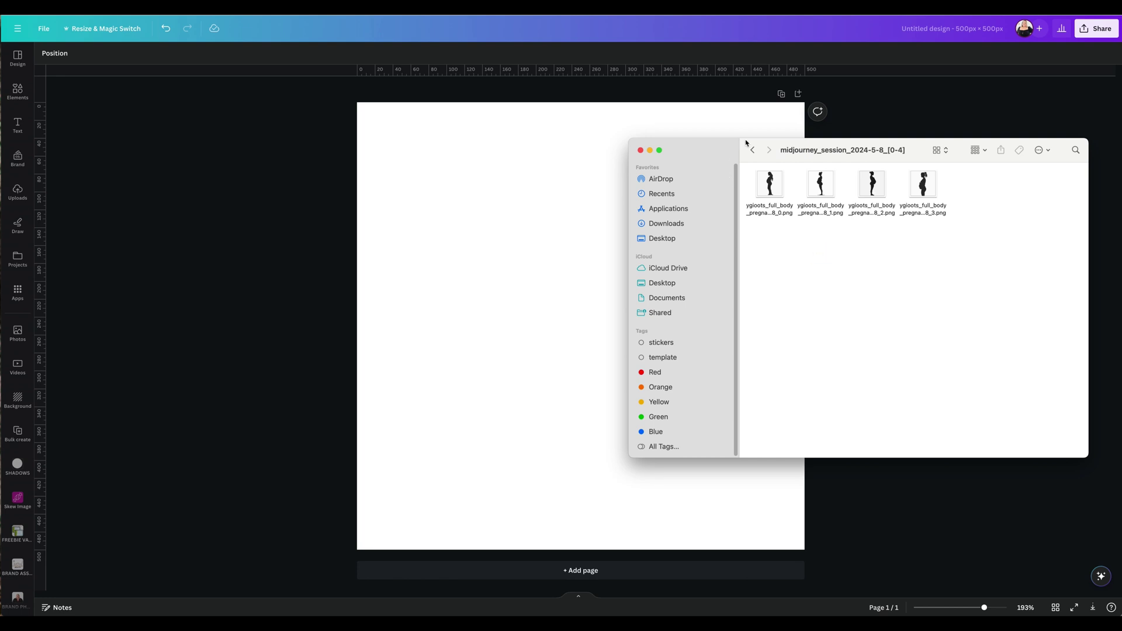
left_click_drag(747, 145, 748, 151)
left_click_drag(760, 236, 974, 180)
left_click_drag(873, 196, 505, 280)
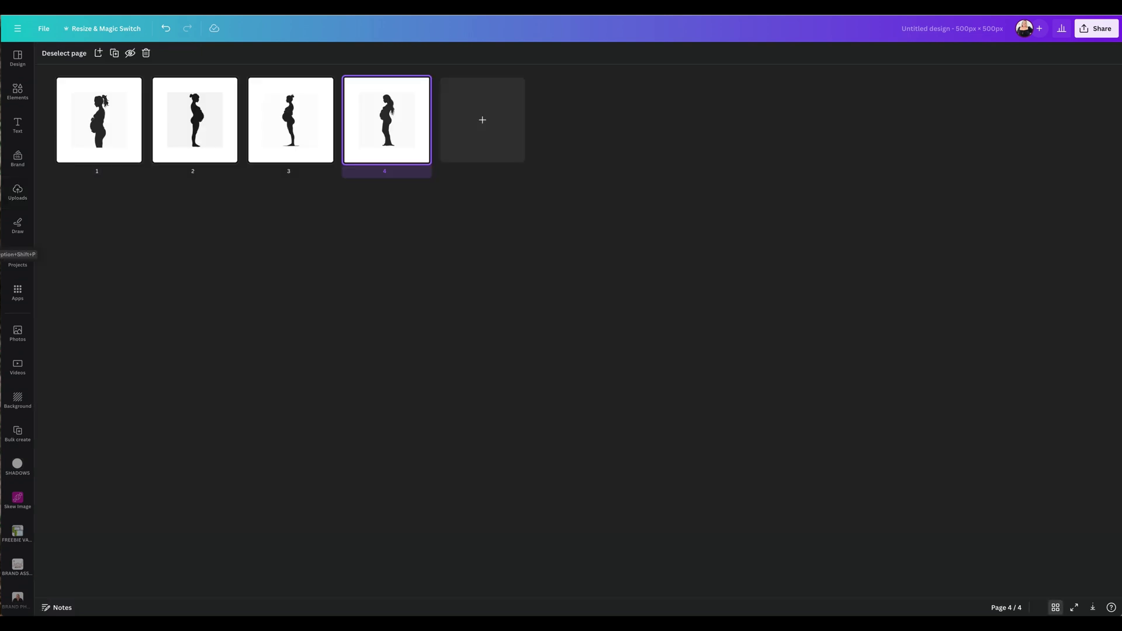
- Open page 1 from the page overview and enlarge the ponytail silhouette image to fill the whole page
left_click(108, 116)
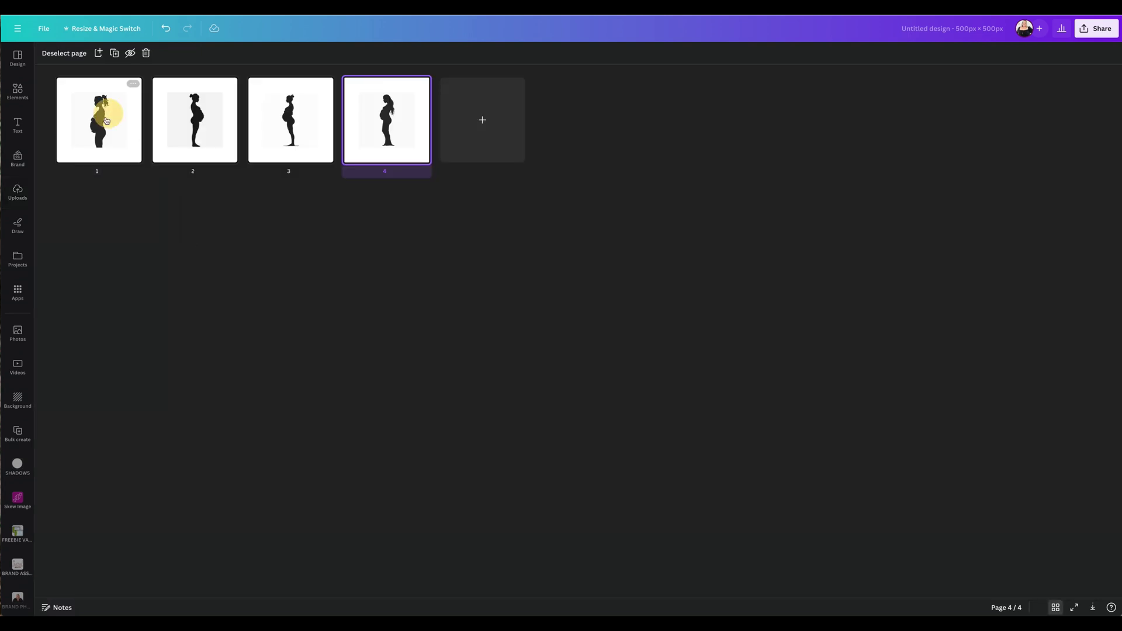
double_click(105, 124)
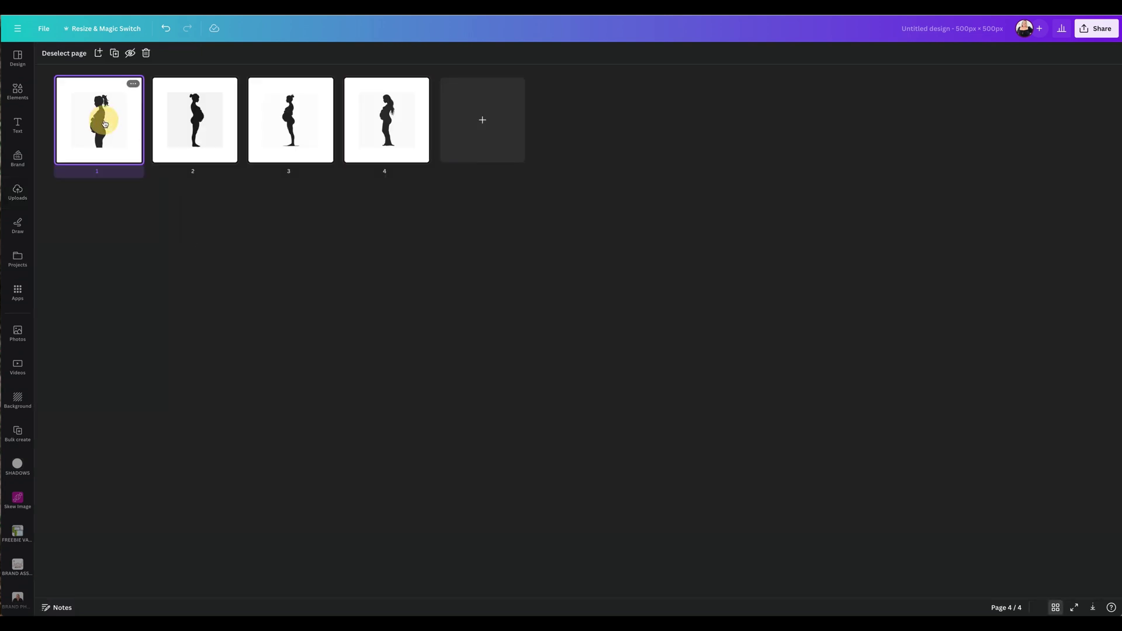
left_click(498, 270)
left_click_drag(432, 184, 346, 108)
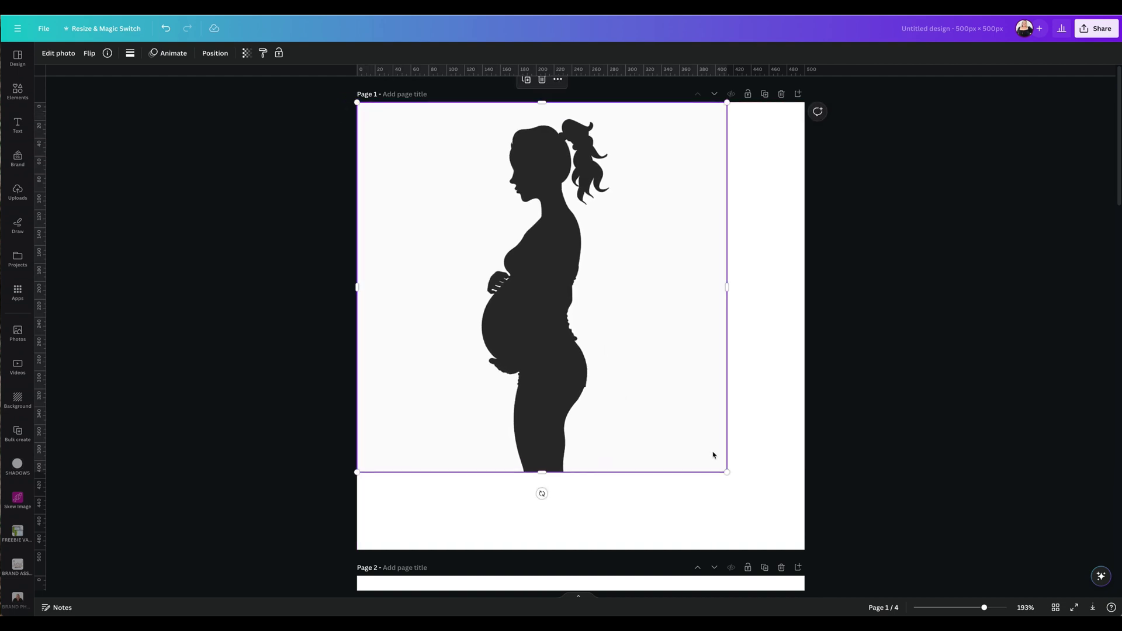
left_click_drag(727, 472, 790, 561)
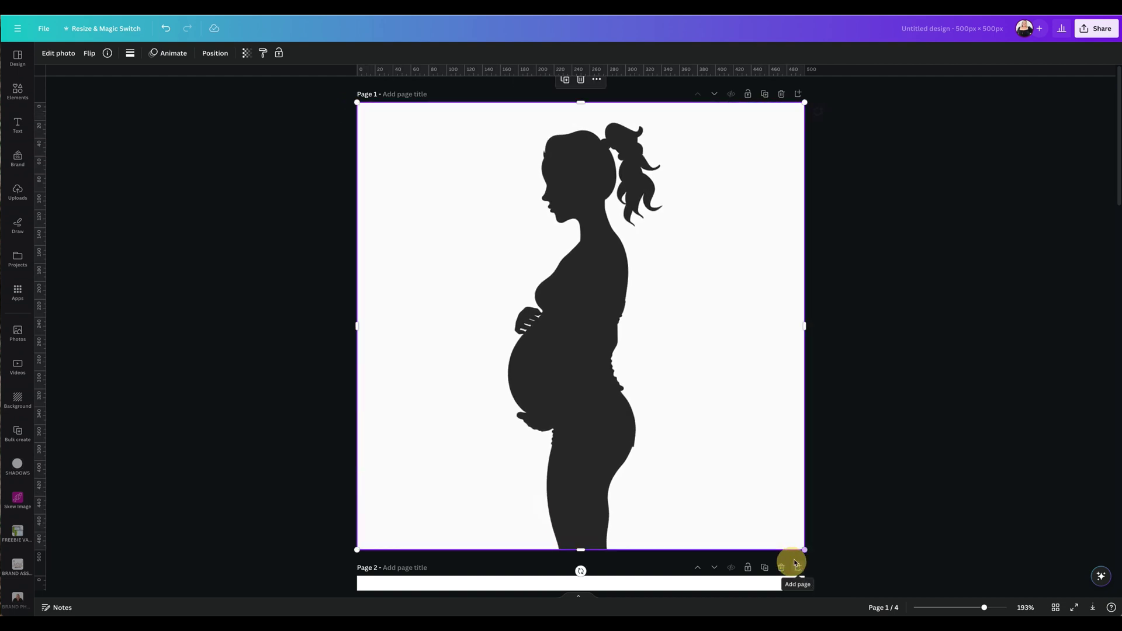
left_click(919, 465)
- Enlarge the right-facing silhouette image on page 2 until it covers the page from corner to corner
scroll(922, 470, "down", 6)
scroll(900, 456, "down", 2)
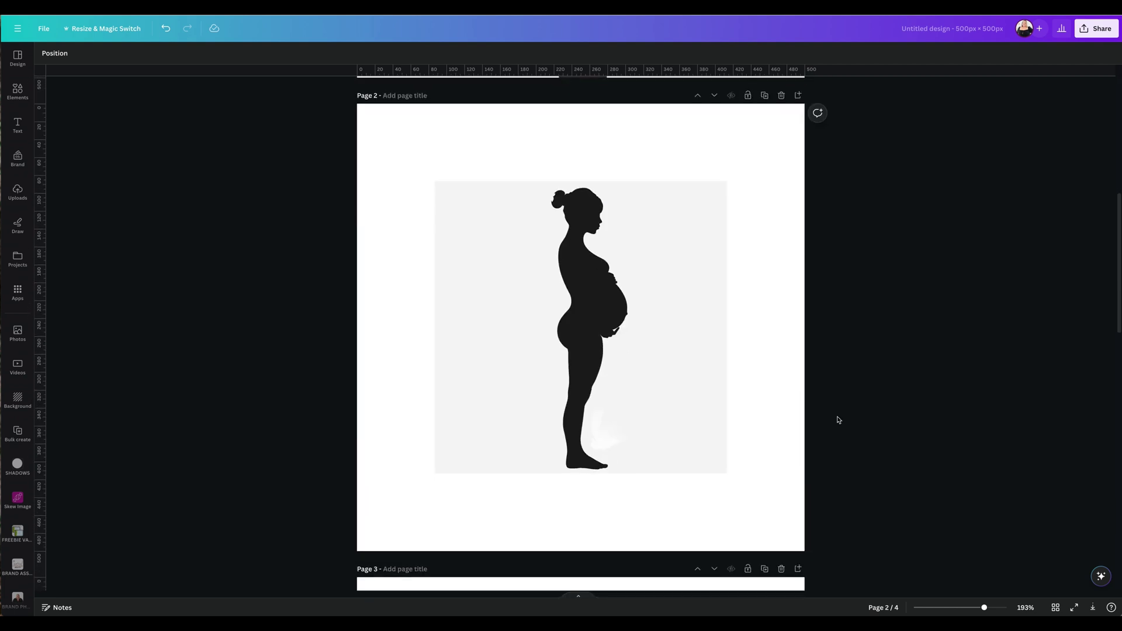
left_click(676, 350)
left_click_drag(727, 181, 805, 104)
left_click_drag(431, 475, 357, 548)
- Enlarge the silhouette image on page 3 to fill the entire page
scroll(228, 478, "down", 8)
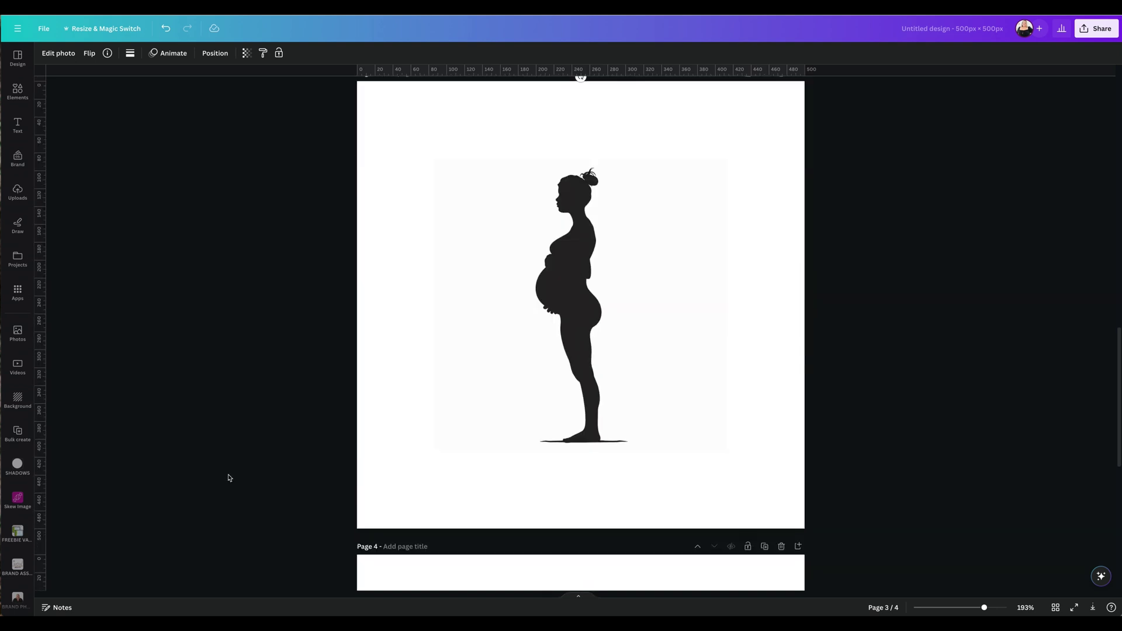
left_click(716, 187)
scroll(733, 175, "up", 1)
left_click_drag(726, 184, 810, 111)
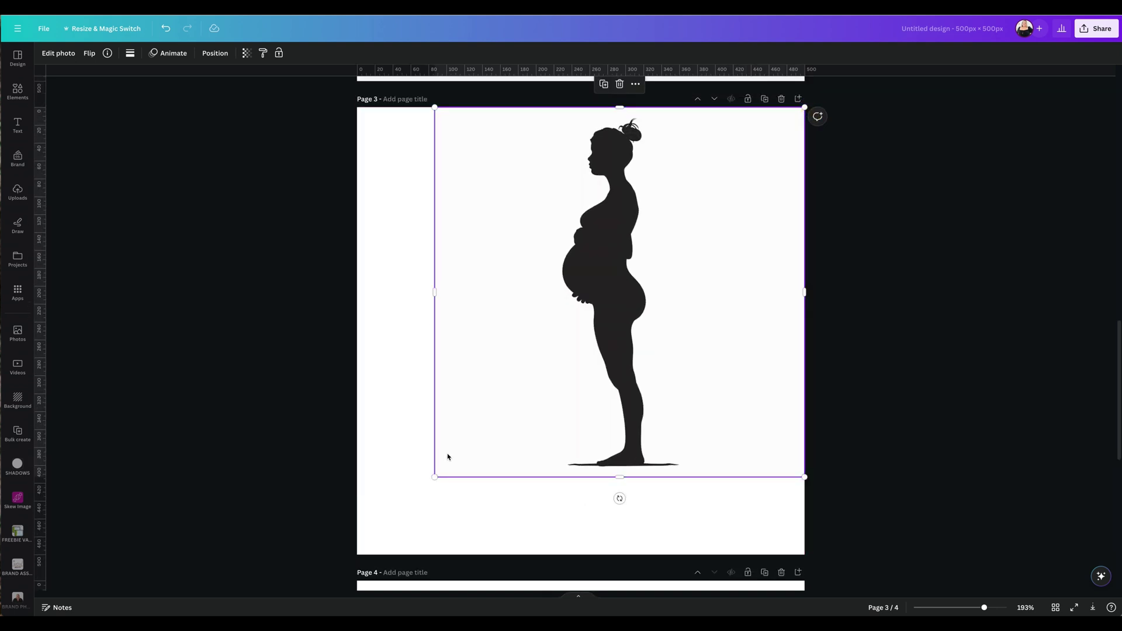
left_click_drag(435, 476, 353, 555)
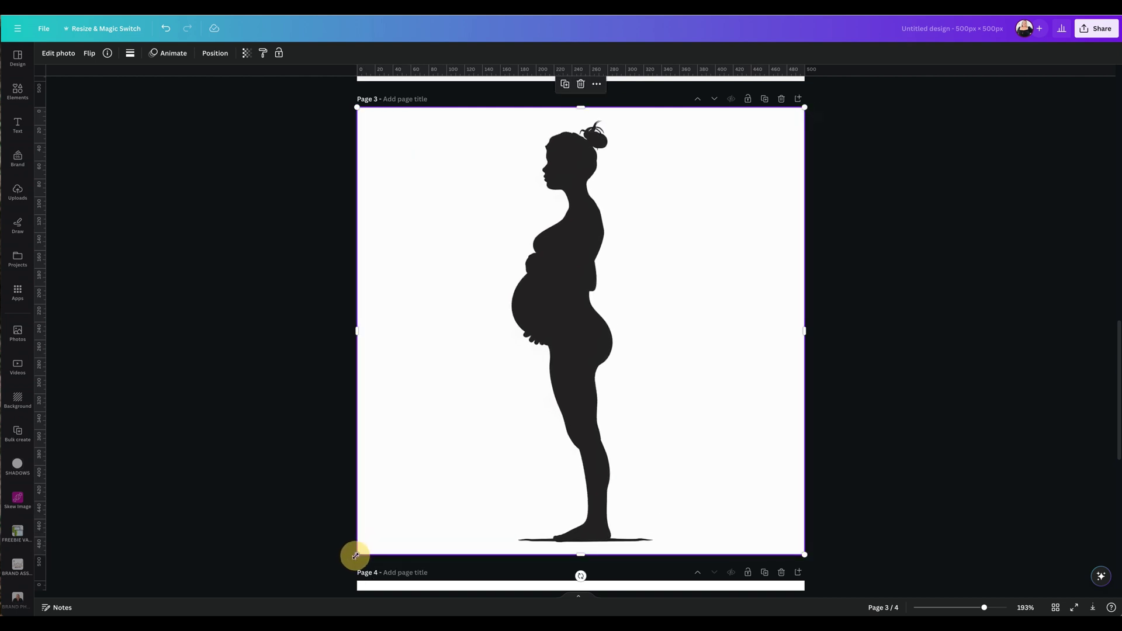
- Enlarge the long-haired silhouette image on page 4 to the full 500 x 500 px page and deselect it
scroll(318, 501, "down", 8)
left_click(526, 338)
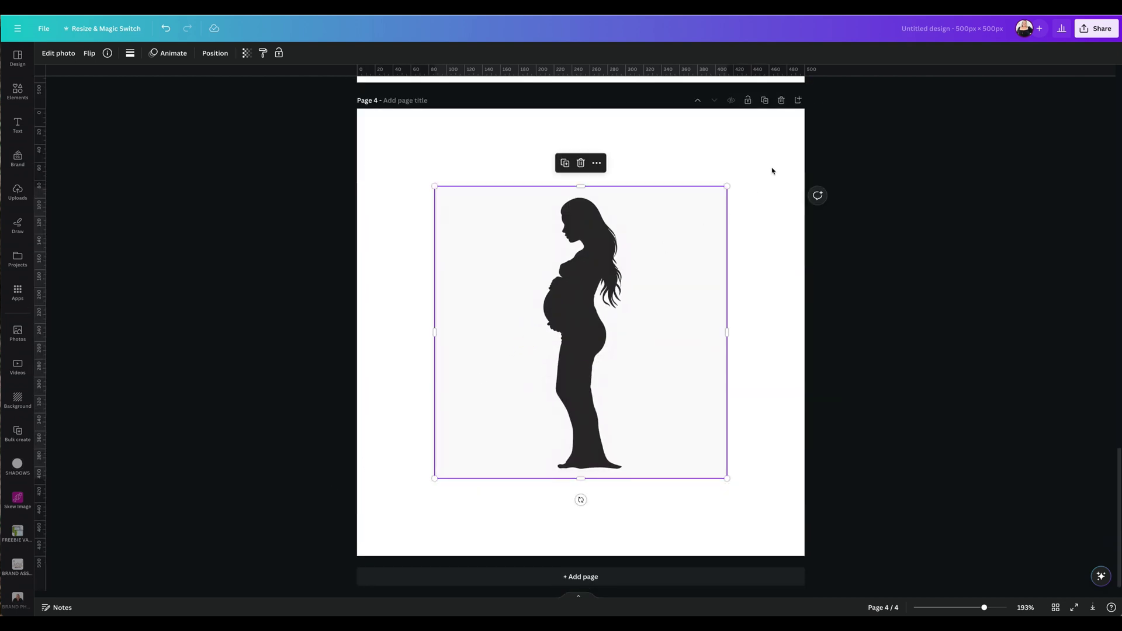
left_click_drag(726, 186, 808, 117)
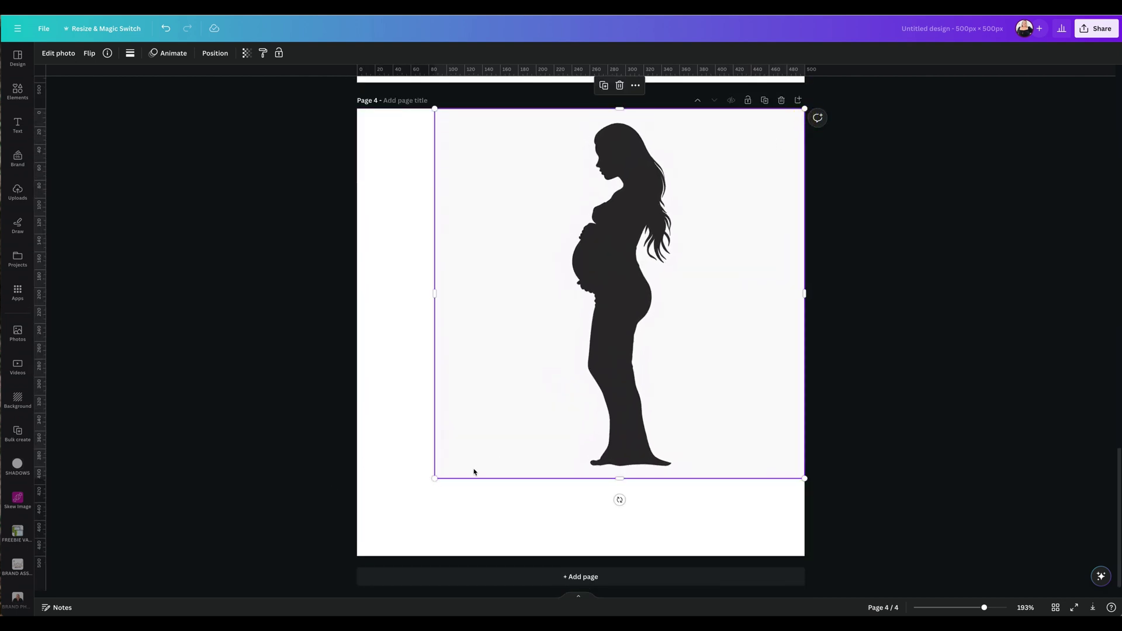
left_click_drag(436, 477, 351, 551)
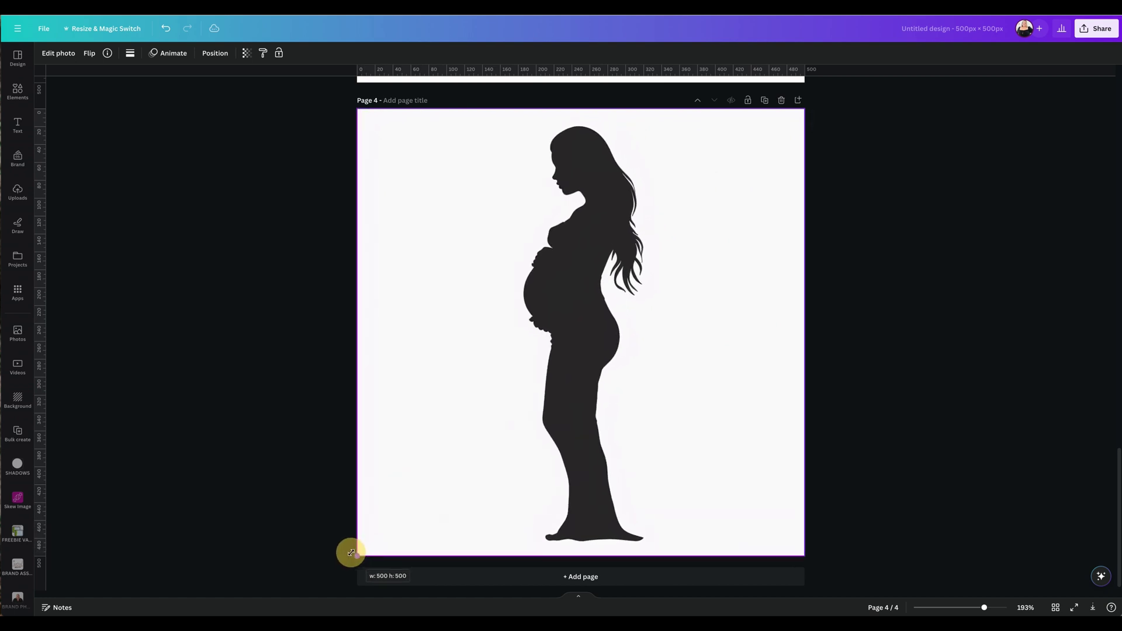
left_click(276, 348)
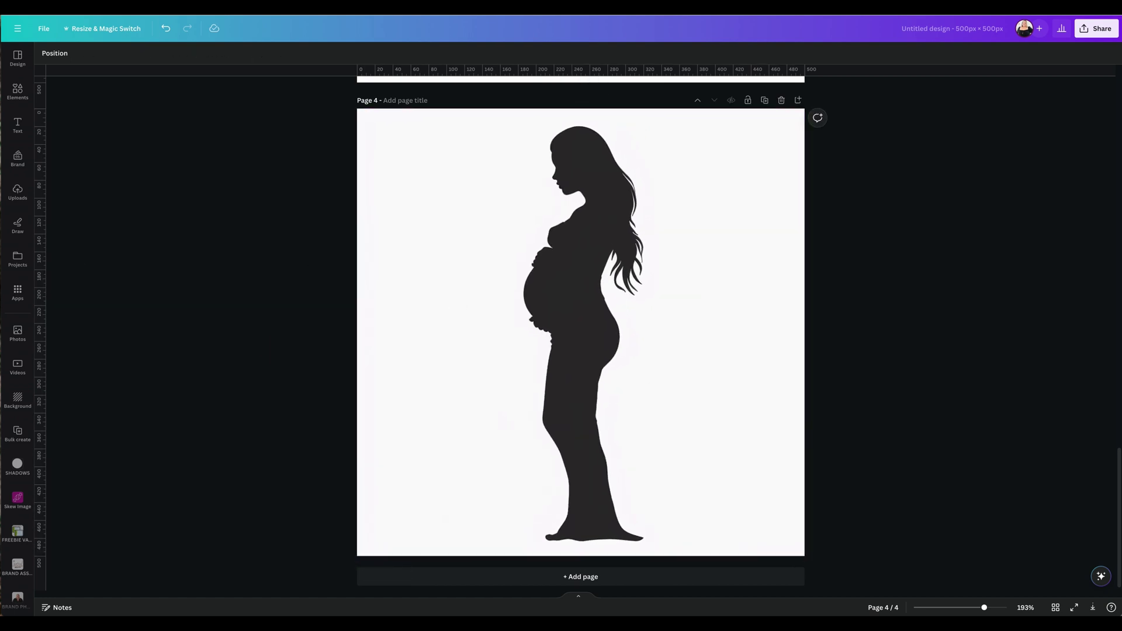
- Switch to Discord, separate out the first silhouette of the new grid with U1, and upscale it with the Subtle option
key("super+Tab")
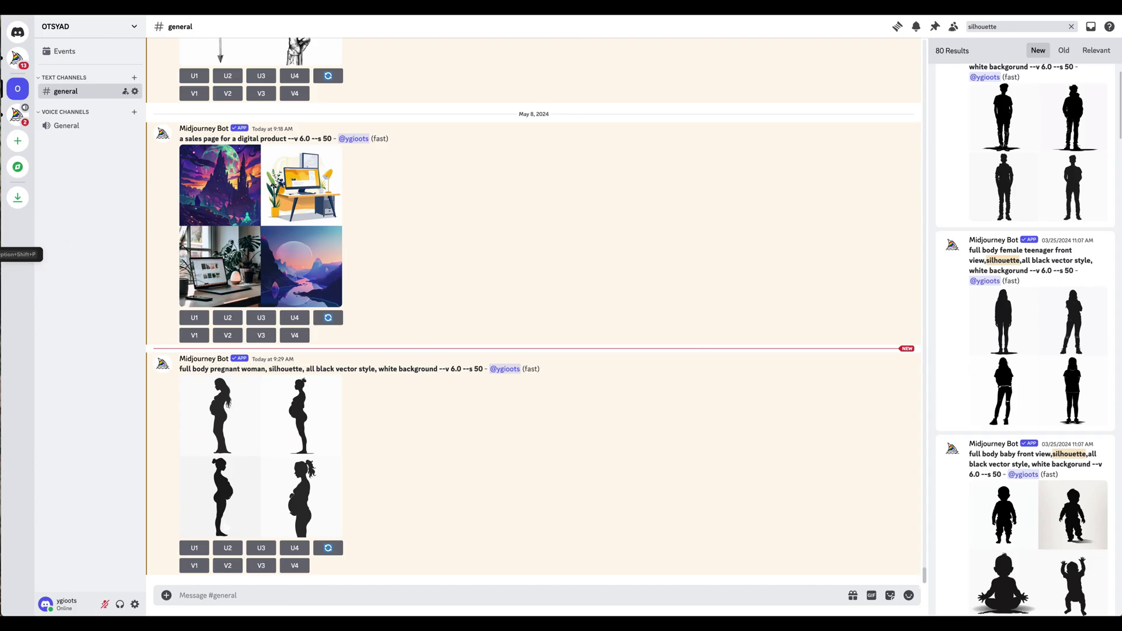
left_click(195, 549)
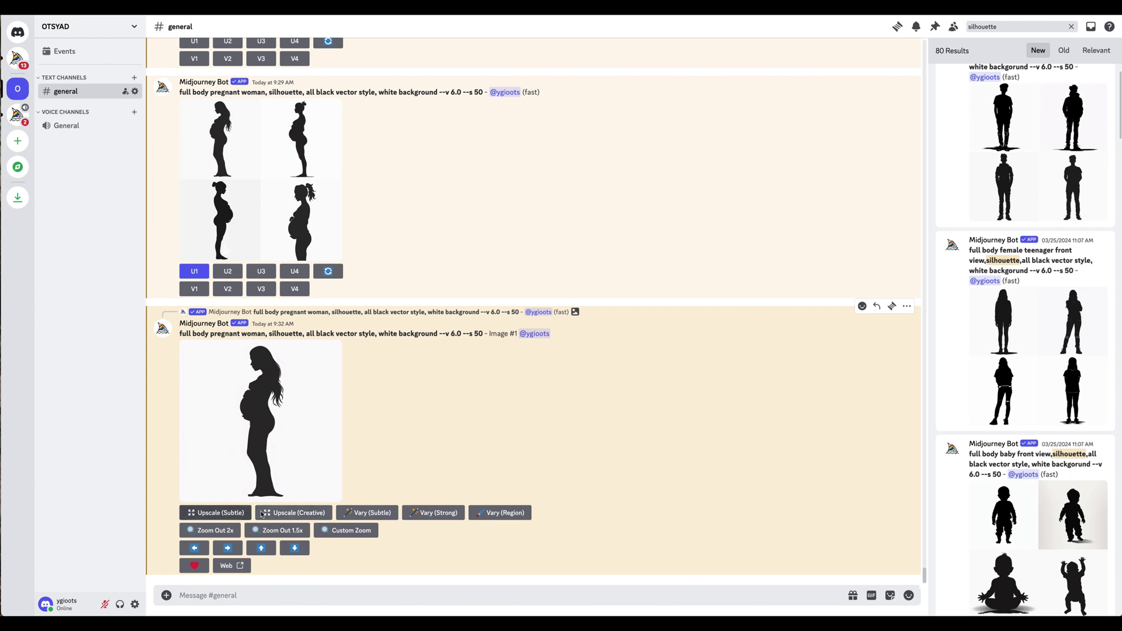
left_click(233, 513)
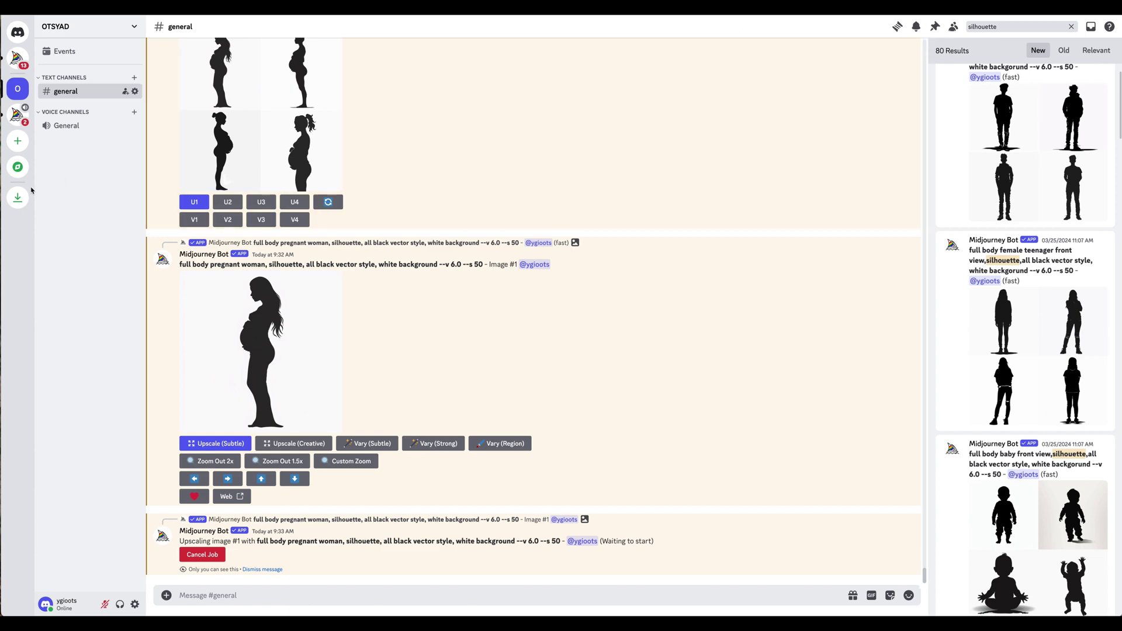
- Switch to the Midjourney web archive, open the long-haired silhouette image, and upscale it with the Creative option
key("super+Tab")
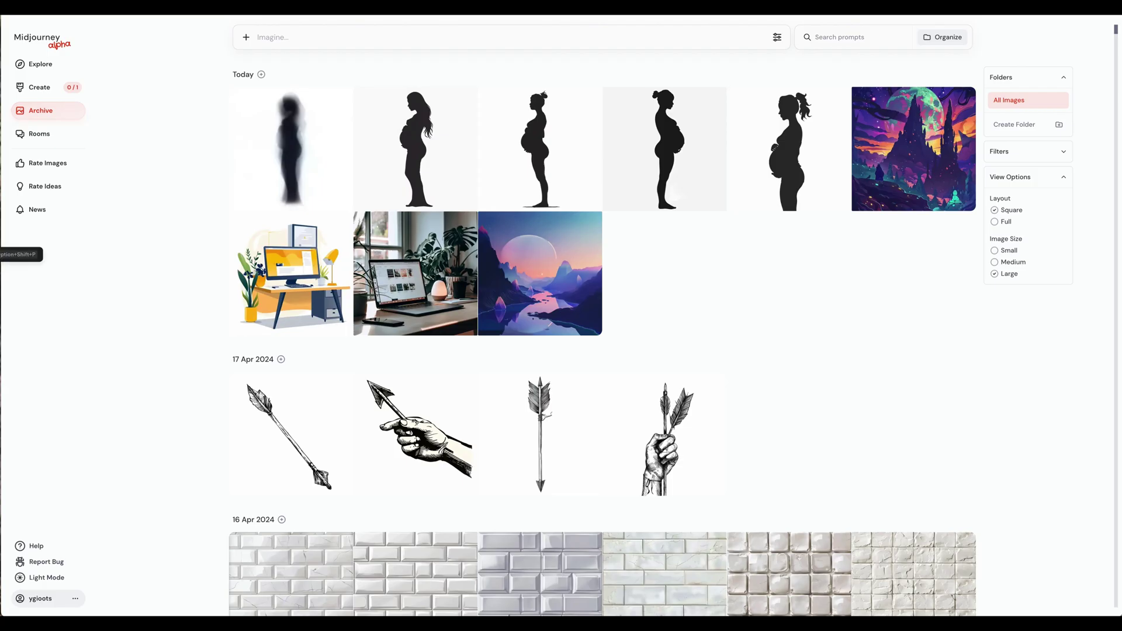
left_click(421, 141)
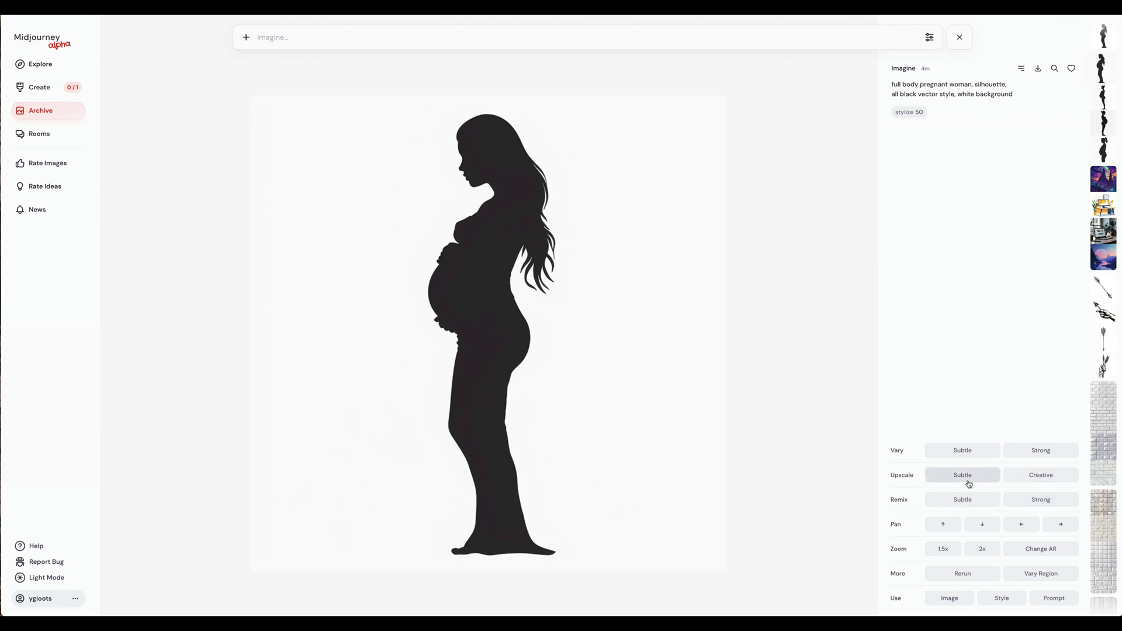
left_click(1050, 478)
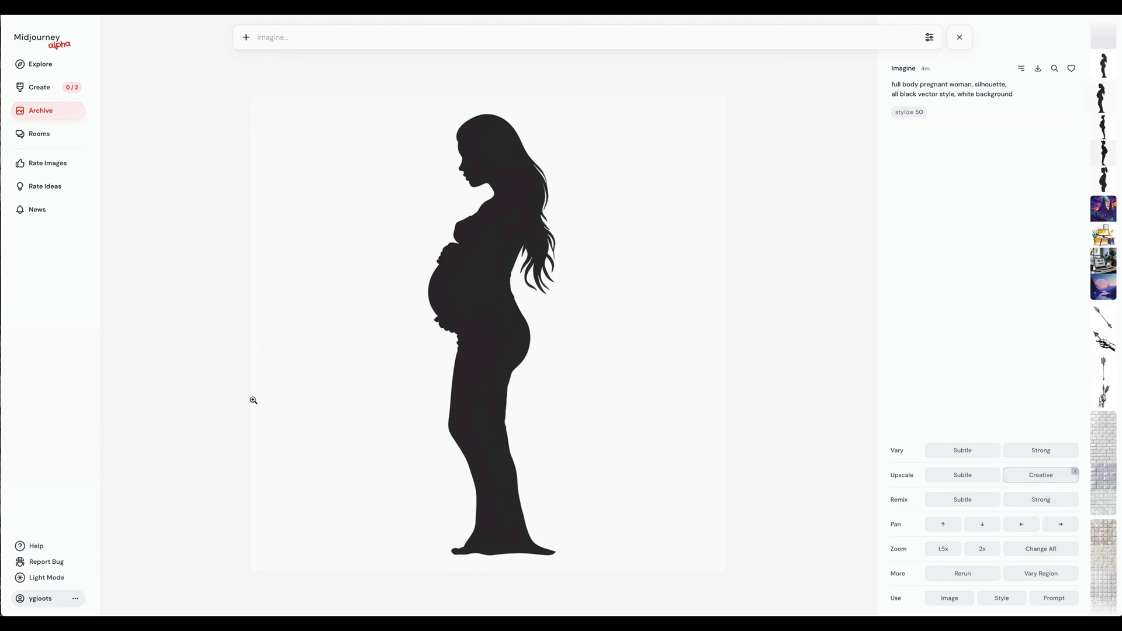
- Return to the full Midjourney archive grid and check the silhouette's upscale progress in Discord and the archive
left_click(43, 111)
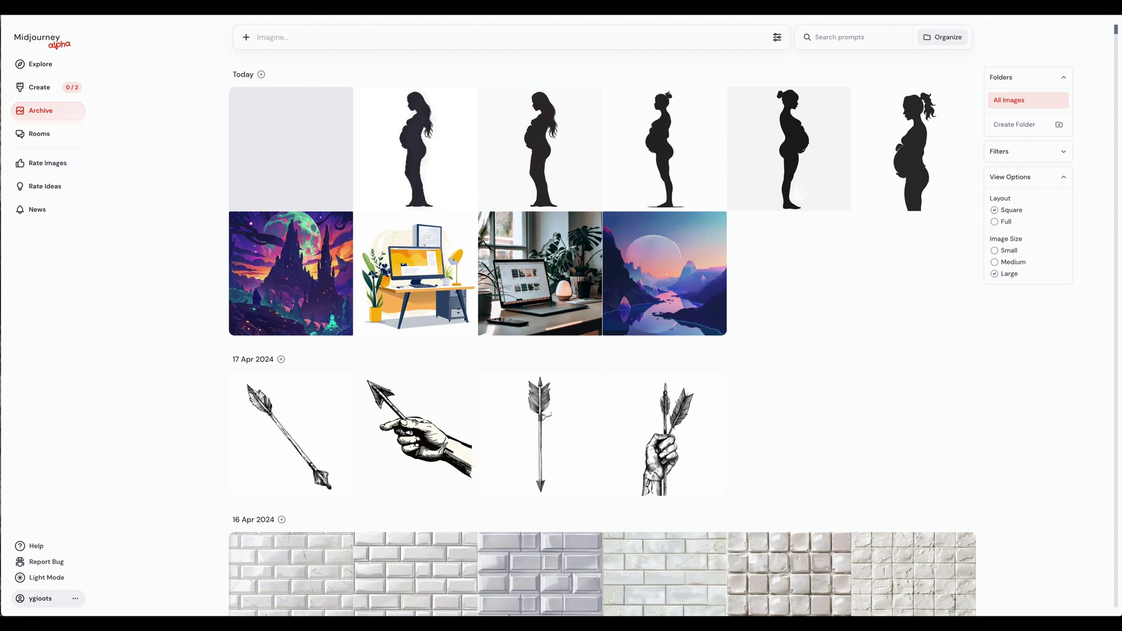
key("super+Tab")
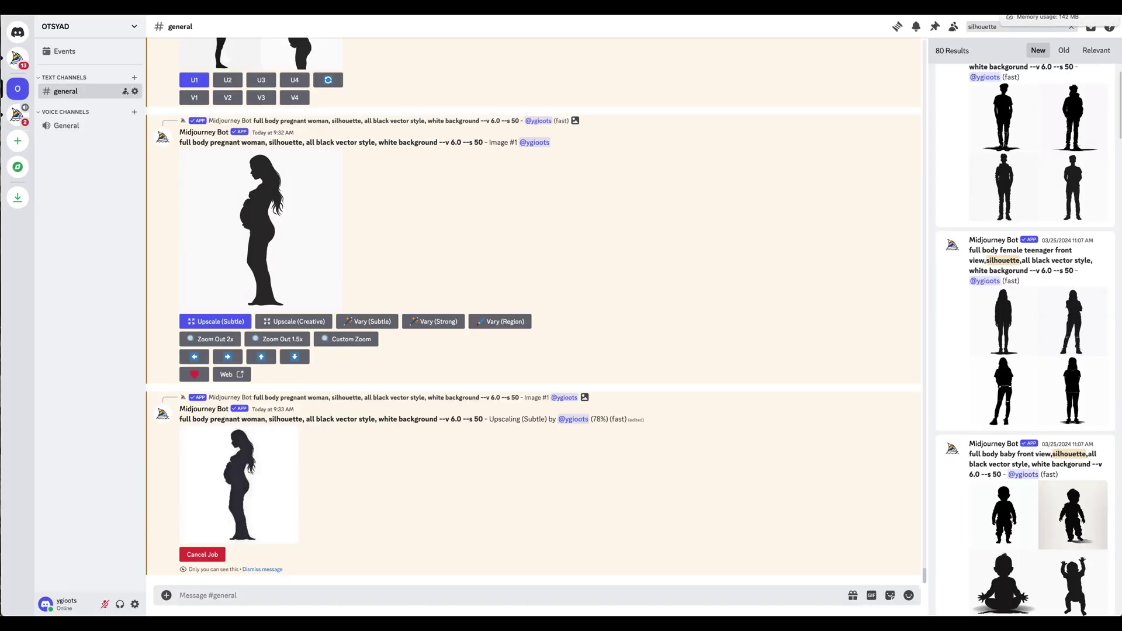
key("super+Tab")
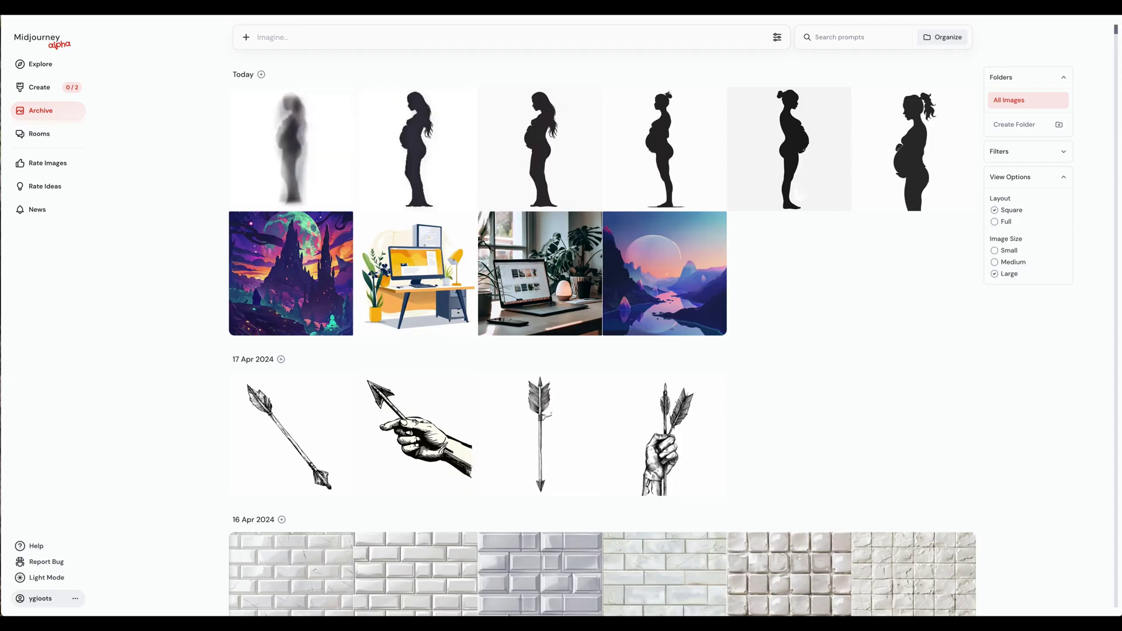
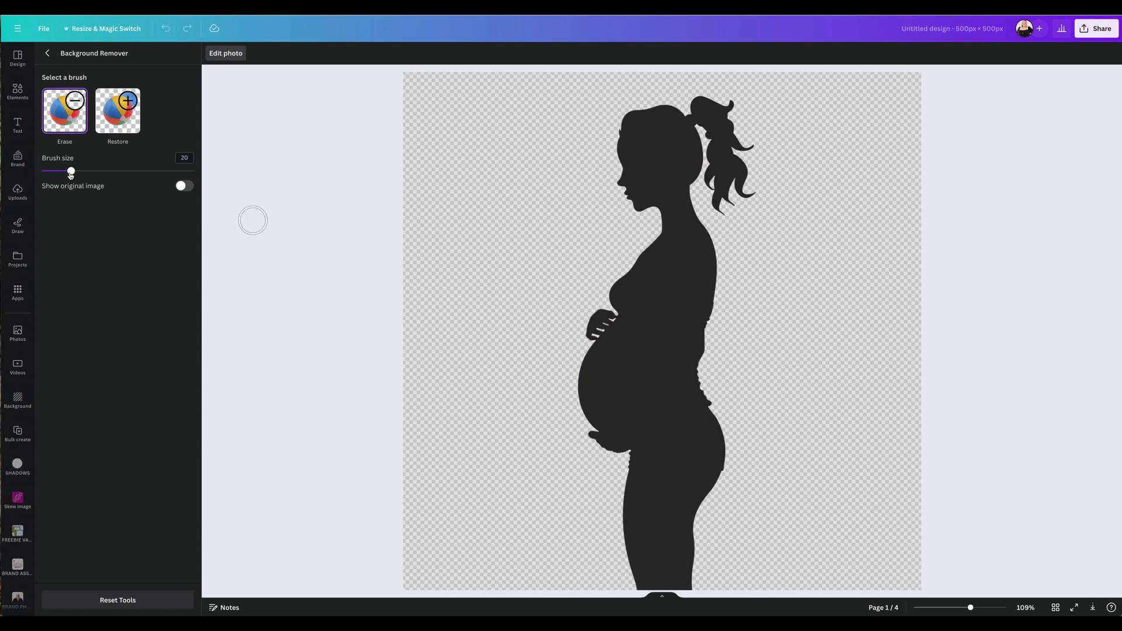
- In Canva's Background Remover, set the erase brush size to 24 and erase the hand above the belly on page 1
mouse_move(70, 174)
left_mouse_down()
mouse_move(155, 173)
mouse_move(67, 174)
mouse_move(78, 178)
left_mouse_up()
left_click_drag(583, 330, 586, 325)
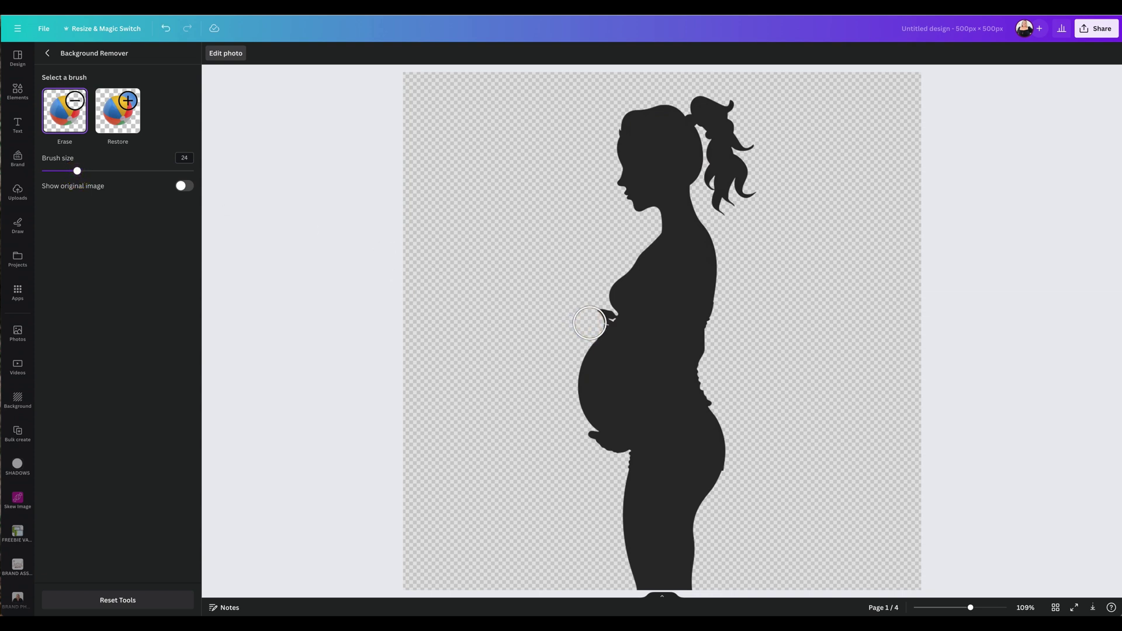
left_click_drag(590, 320, 594, 315)
- Set the erase brush size to 7 and clean the hand remnants off the upper belly edge under the breast
left_click_drag(971, 609, 1001, 609)
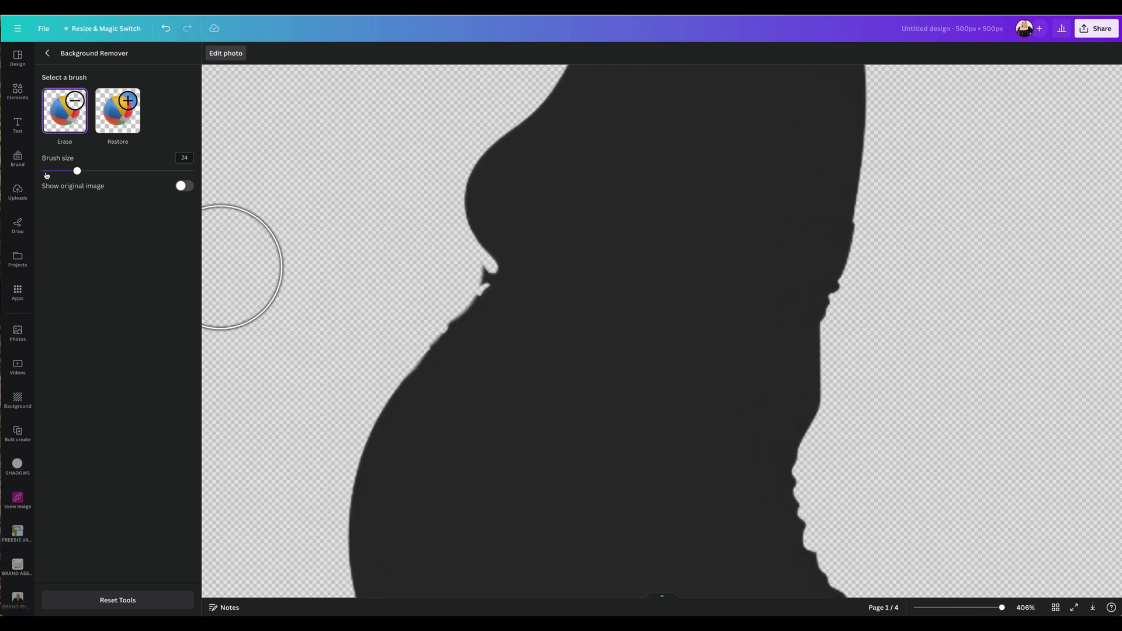
left_click(50, 170)
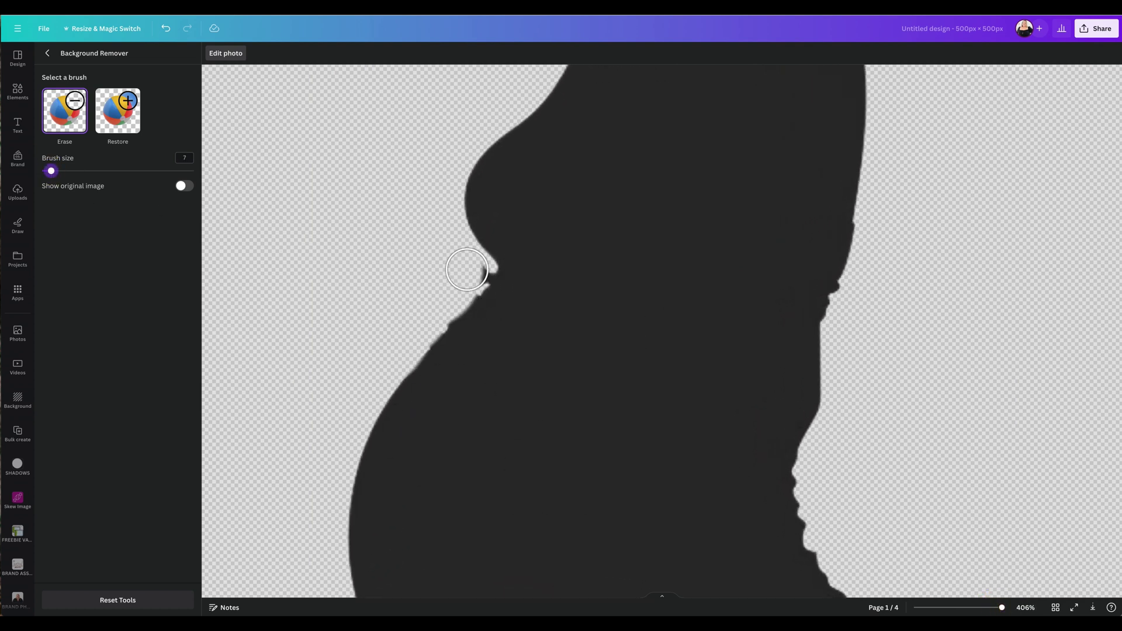
left_click_drag(467, 270, 408, 337)
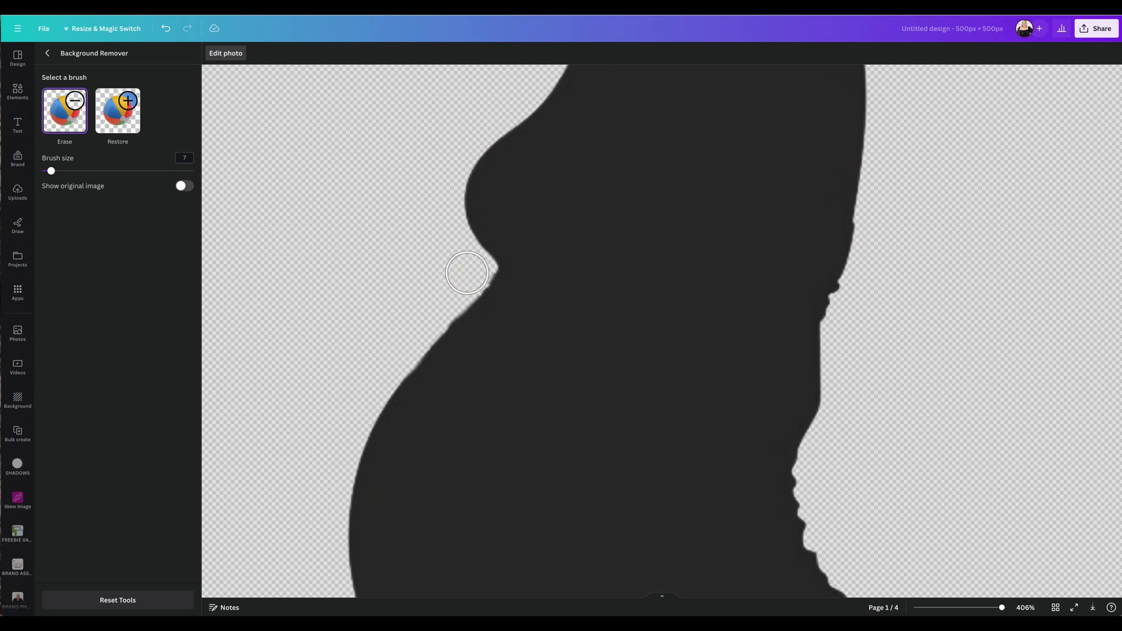
mouse_move(471, 259)
left_mouse_down()
mouse_move(473, 272)
mouse_move(463, 268)
mouse_move(437, 309)
left_mouse_up()
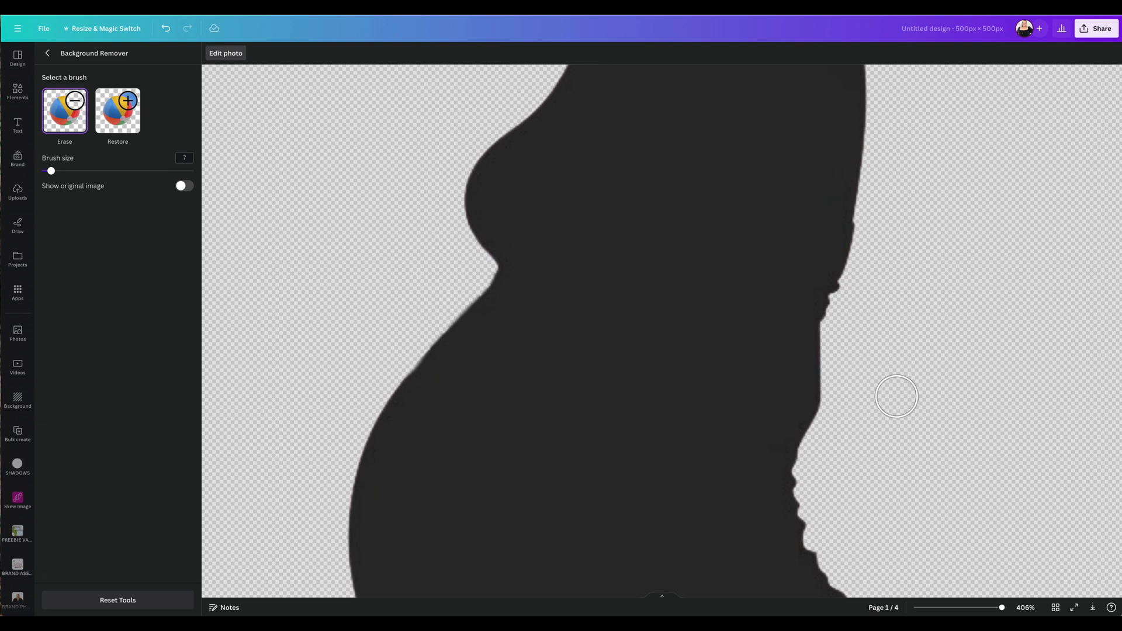
- Inspect the page 1 silhouette's outline from head to thighs, lightly erasing along the edge of the buttocks
scroll(569, 327, "up", 10)
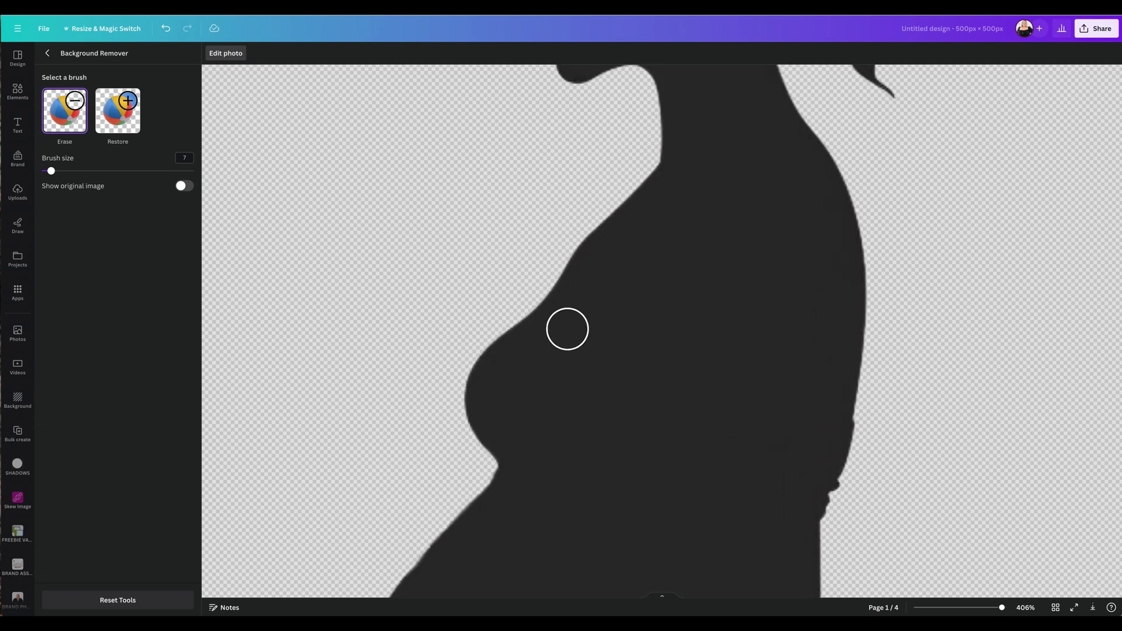
scroll(567, 328, "up", 4)
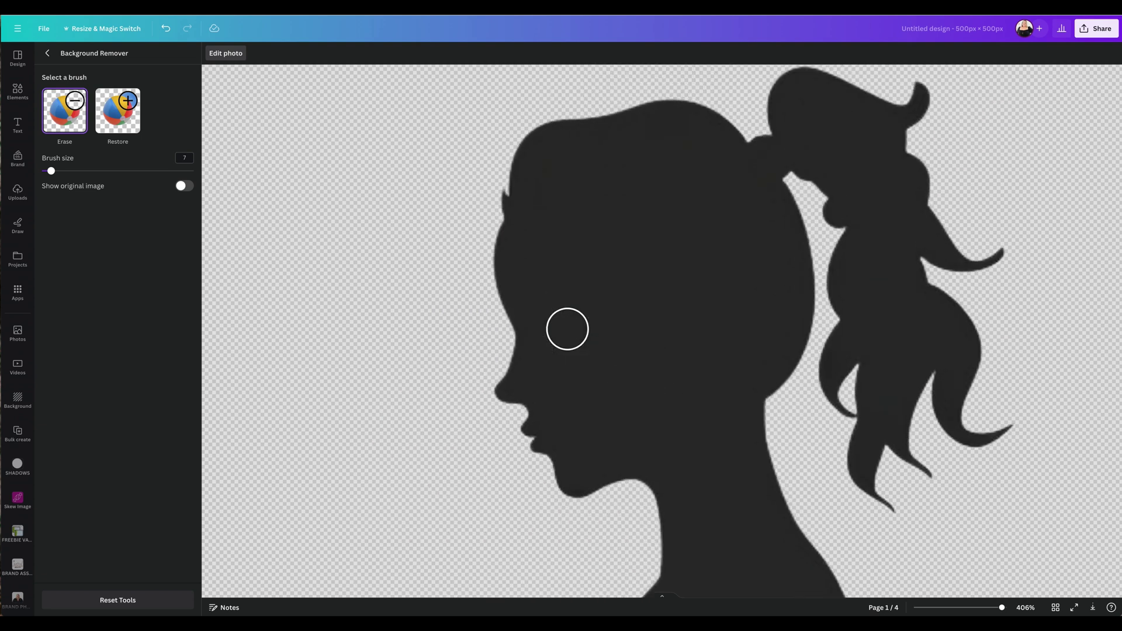
scroll(400, 478, "down", 12)
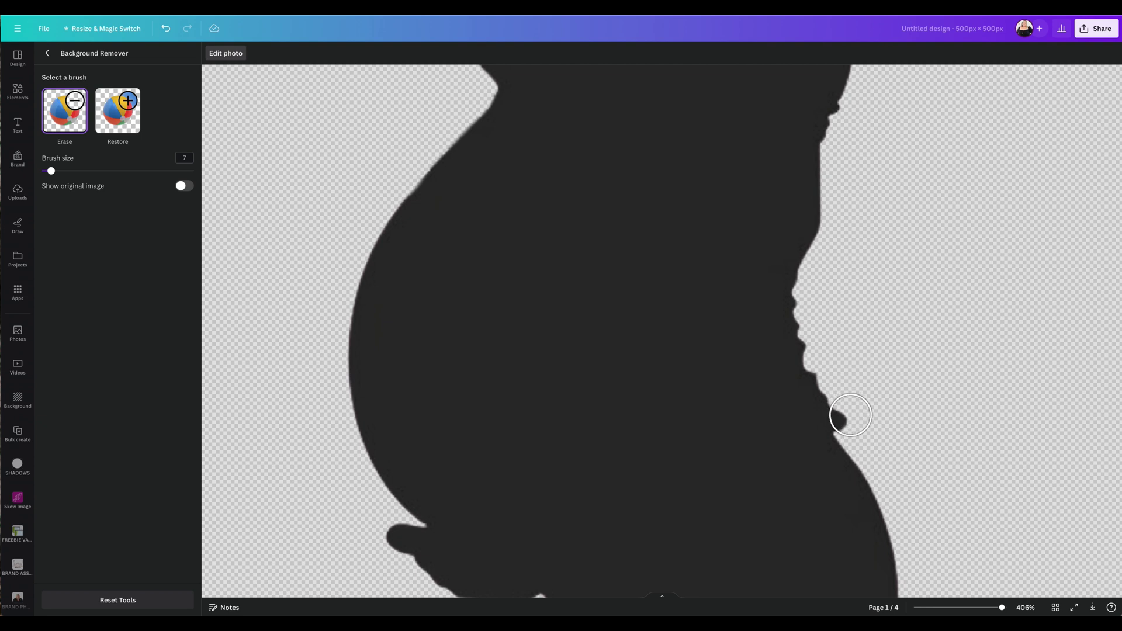
scroll(563, 418, "down", 3)
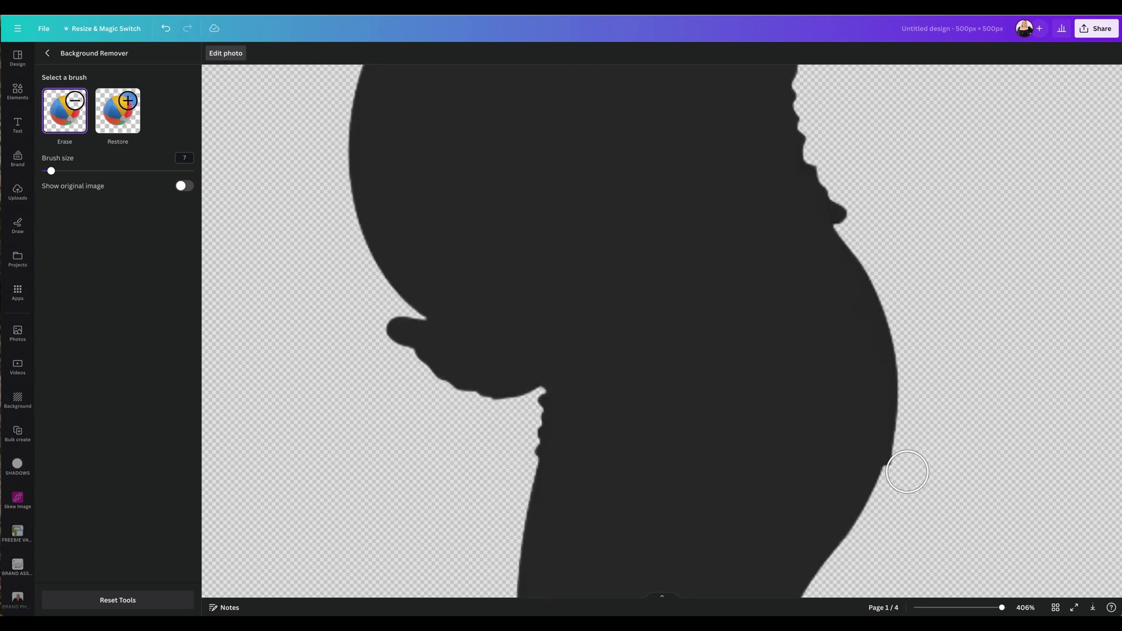
left_click_drag(906, 472, 922, 472)
scroll(370, 469, "down", 2)
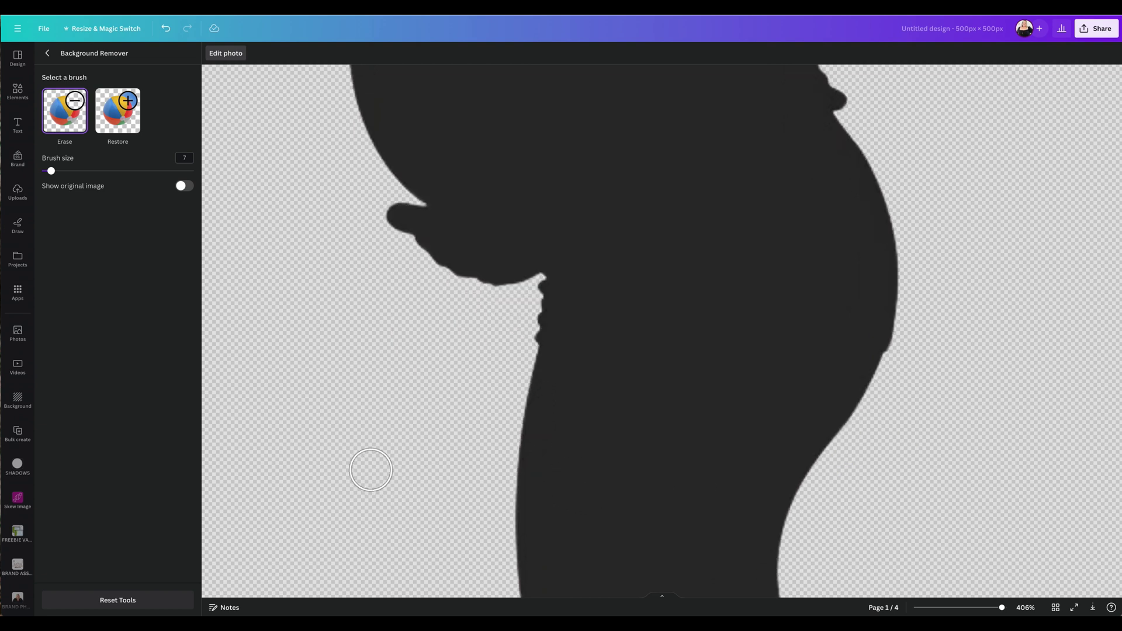
scroll(371, 469, "down", 3)
scroll(604, 391, "up", 7)
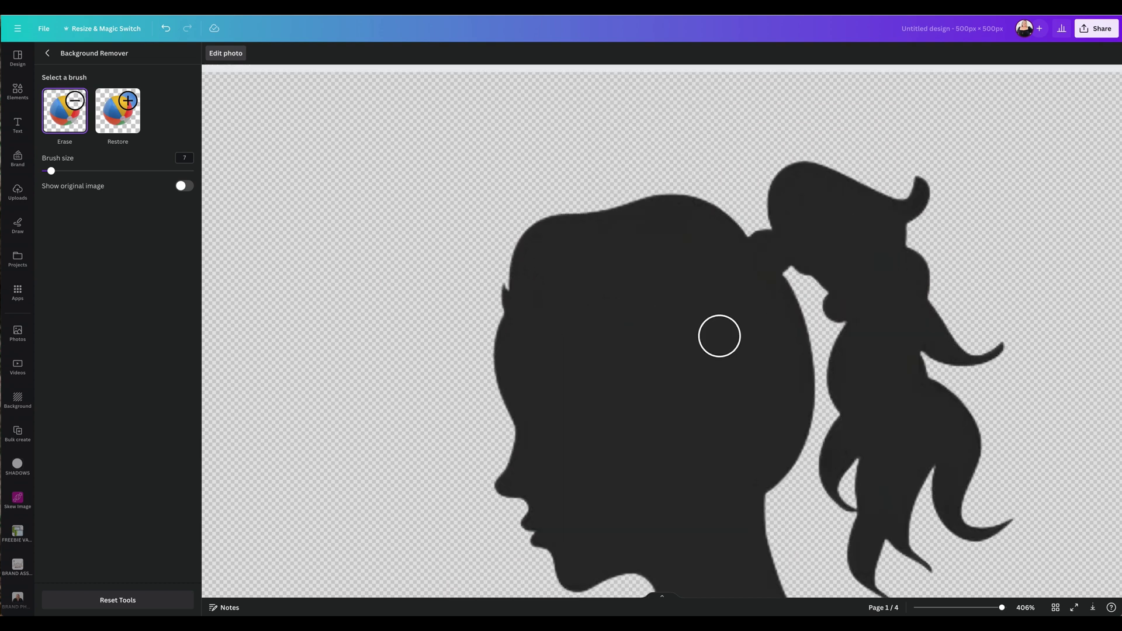
- Leave the Background Remover and apply the Cherry Duotone effect to the page 1 silhouette with highlights set to #000000
left_click(48, 53)
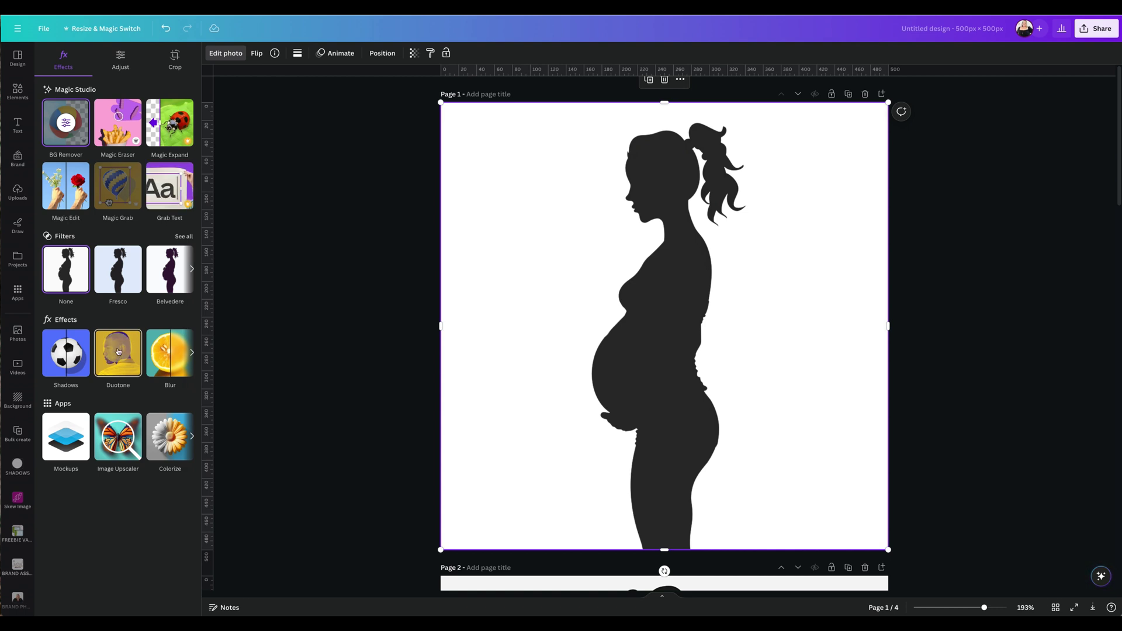
left_click(118, 351)
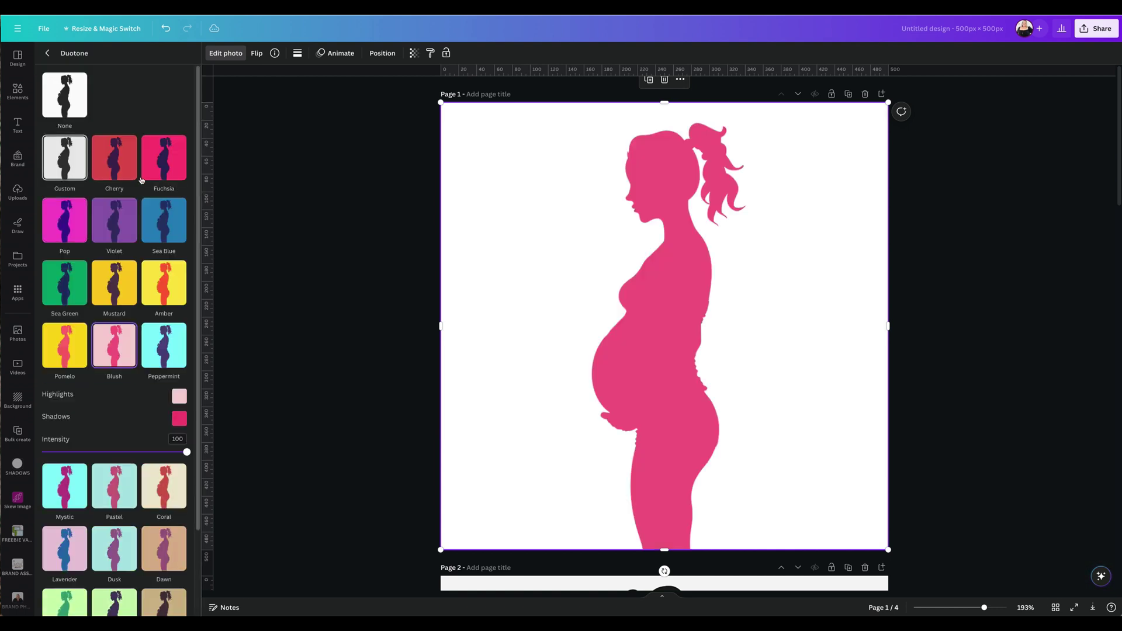
left_click(111, 165)
left_click(178, 207)
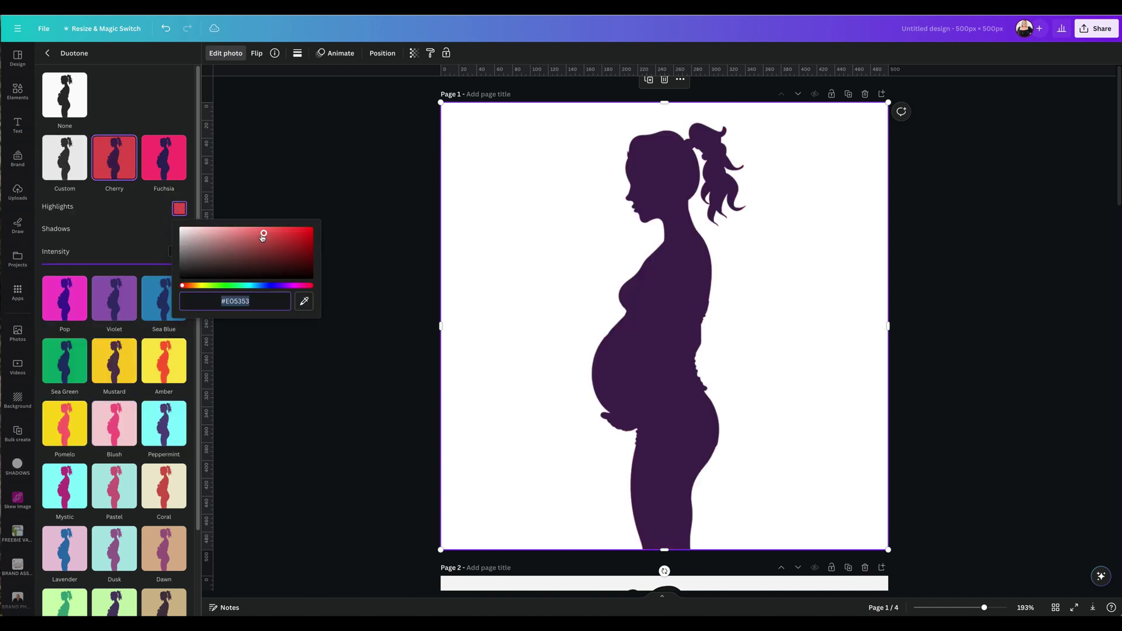
left_click_drag(264, 234, 174, 286)
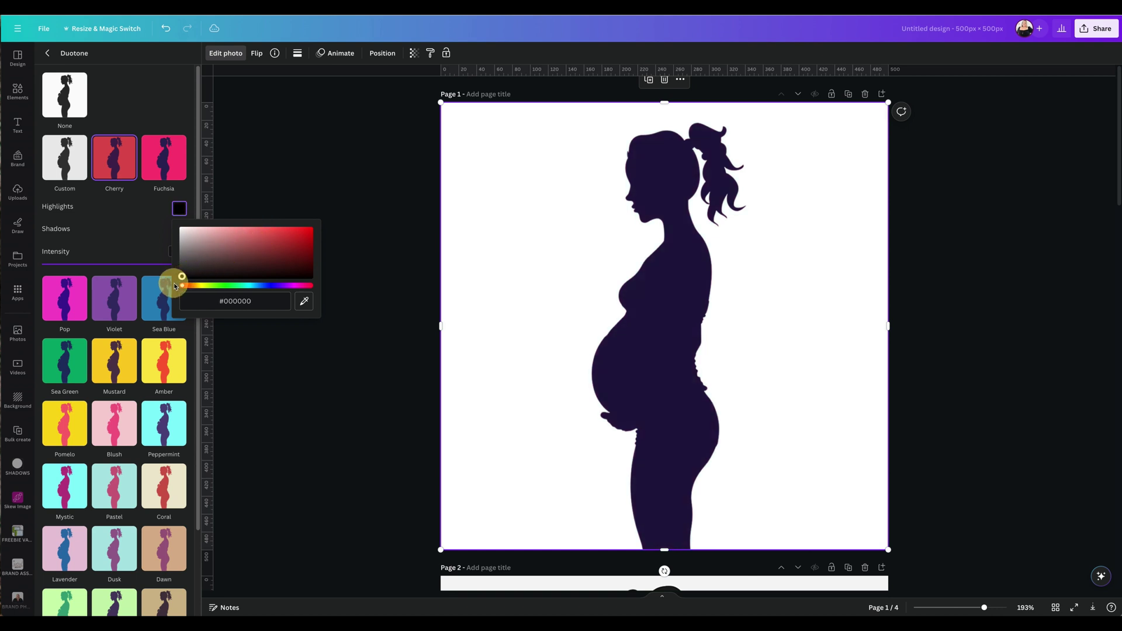
- Set the Duotone shadows colour to #000000 and close the photo editing options
left_click(127, 224)
left_click(179, 229)
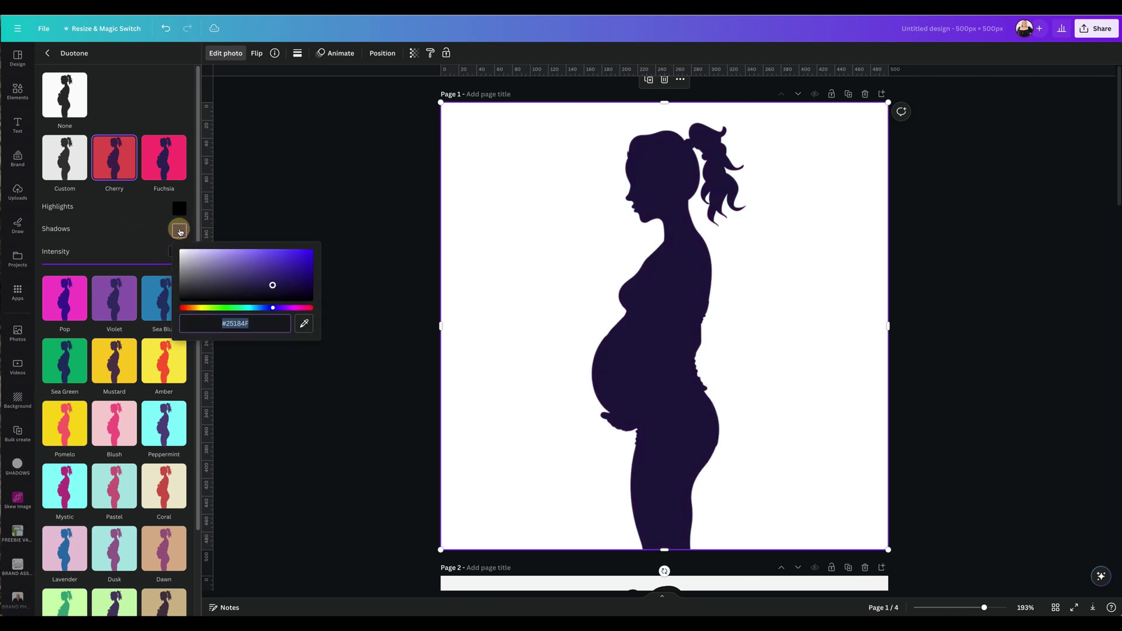
left_click_drag(273, 288, 174, 314)
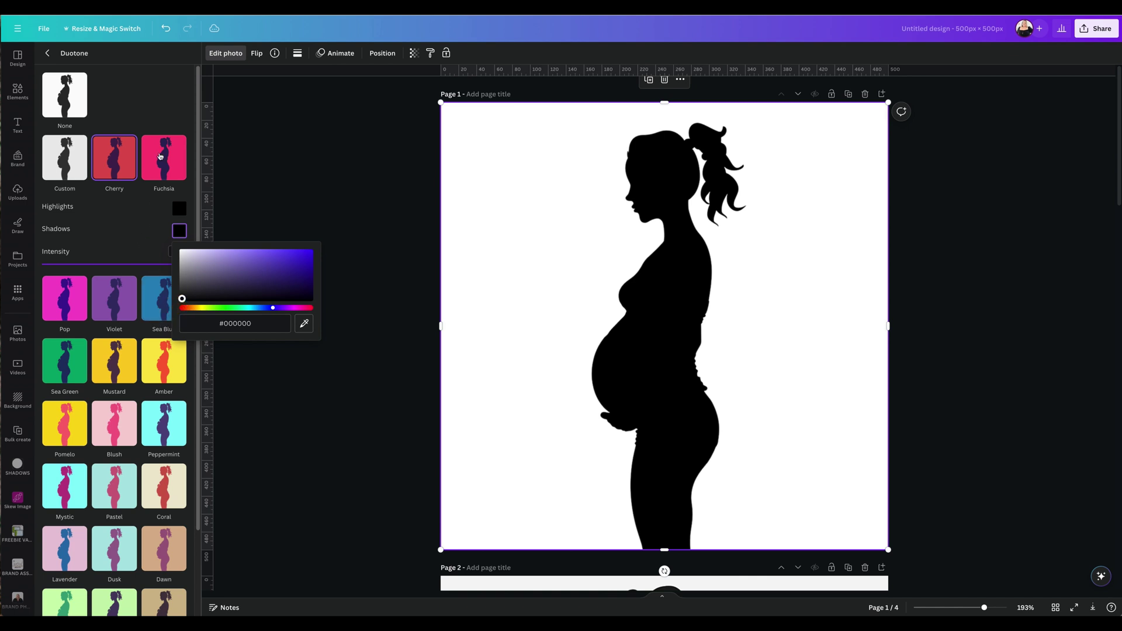
left_click(165, 125)
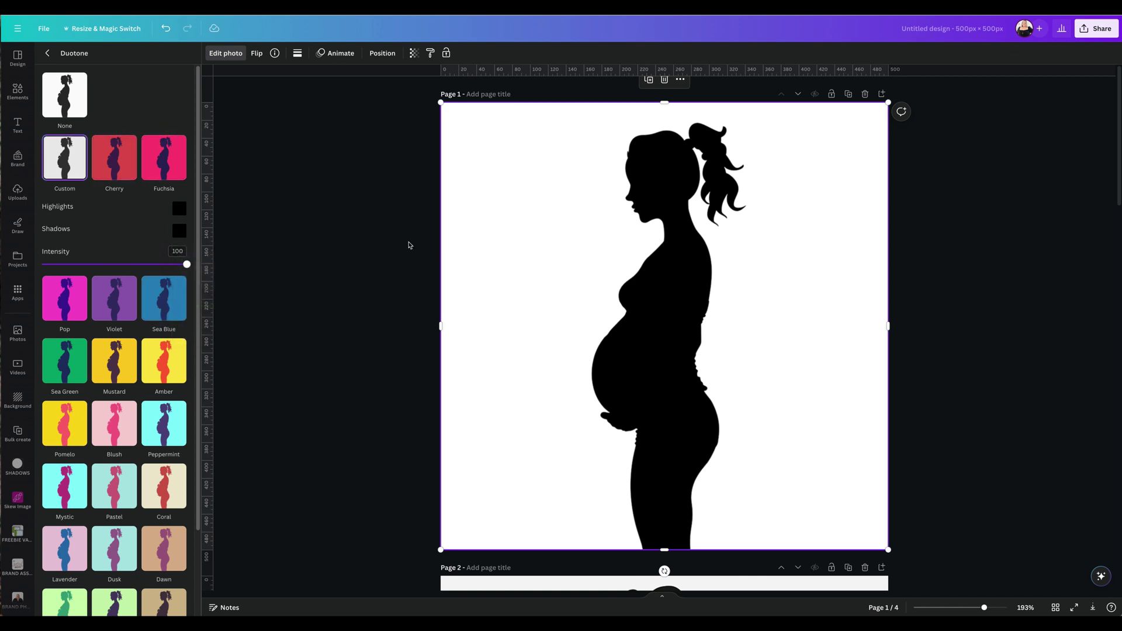
left_click(375, 341)
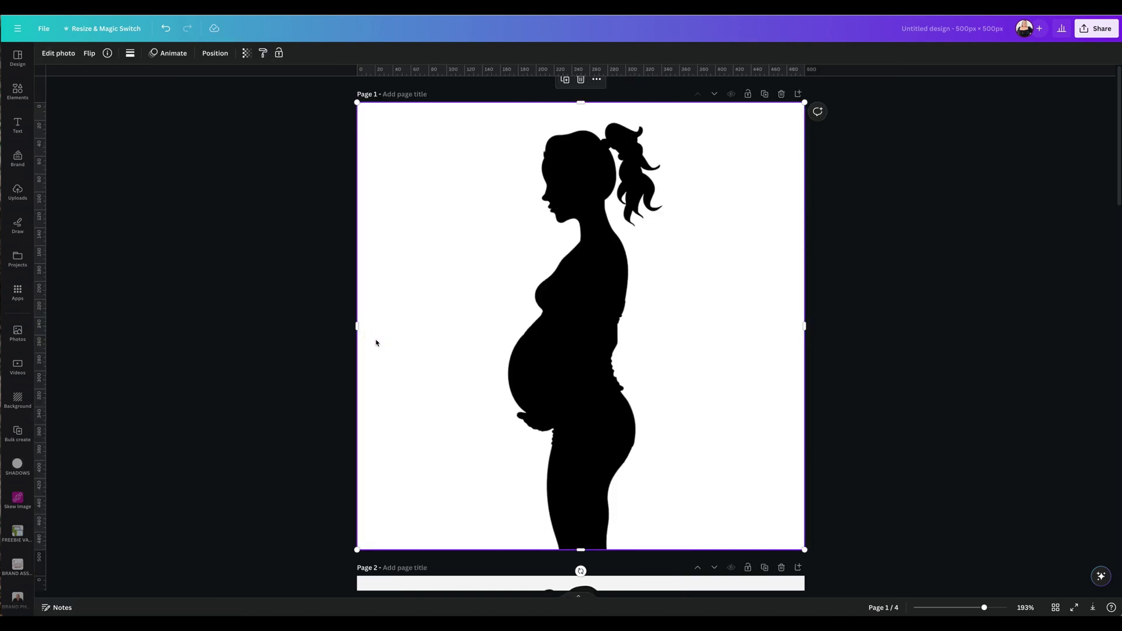
- Remove the background of the silhouette image on page 2 and open the Background Remover's brush settings
scroll(377, 363, "down", 3)
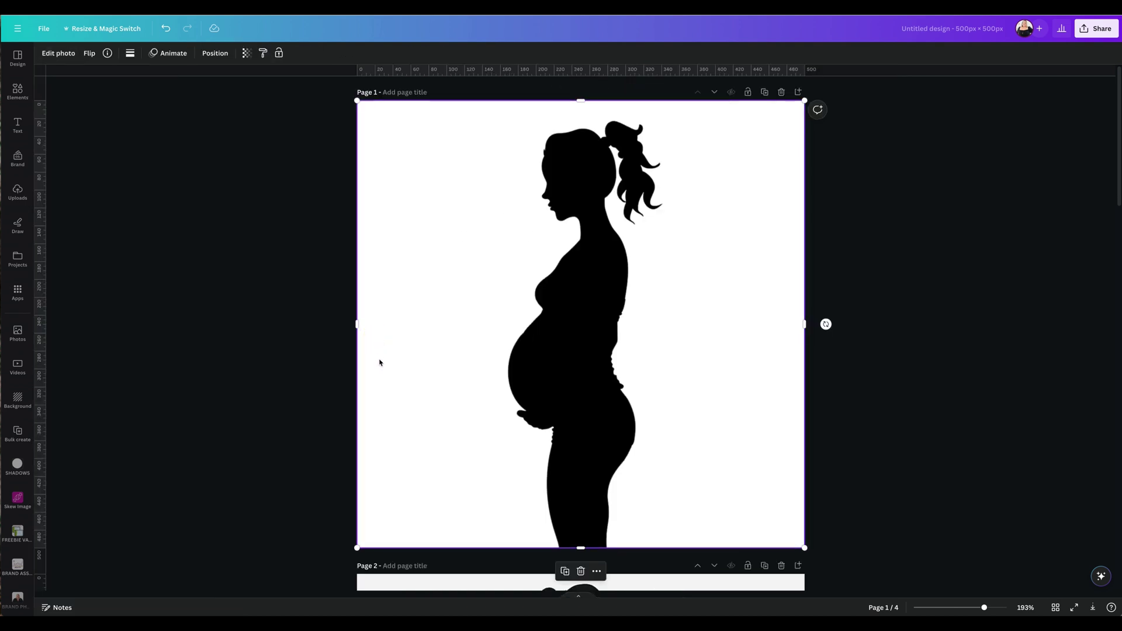
scroll(245, 377, "down", 5)
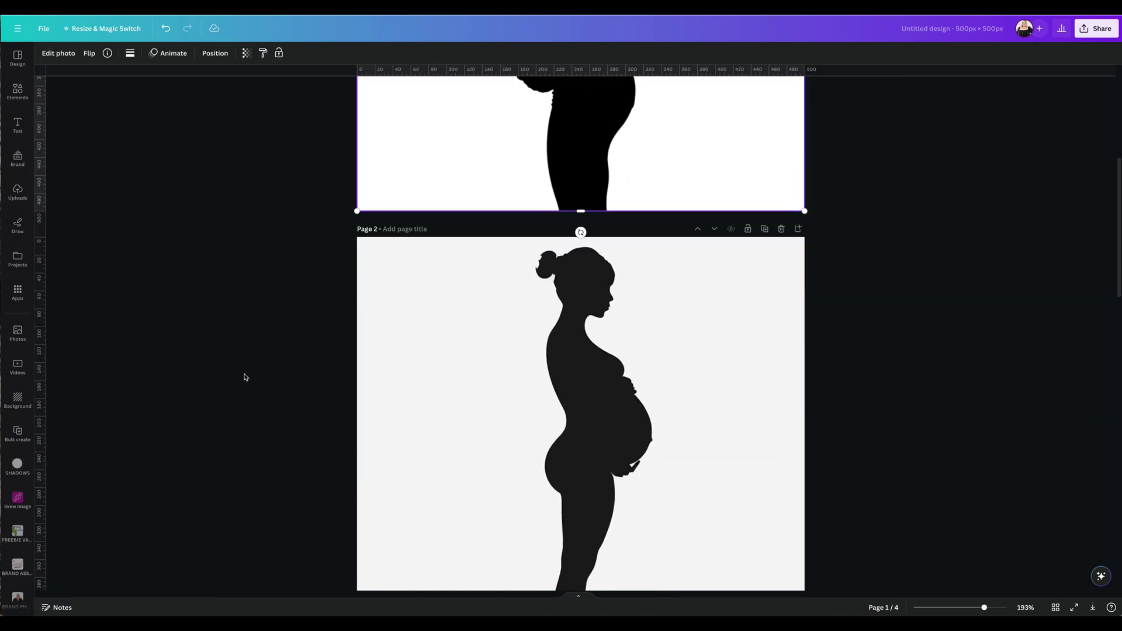
scroll(245, 377, "up", 6)
scroll(245, 377, "down", 9)
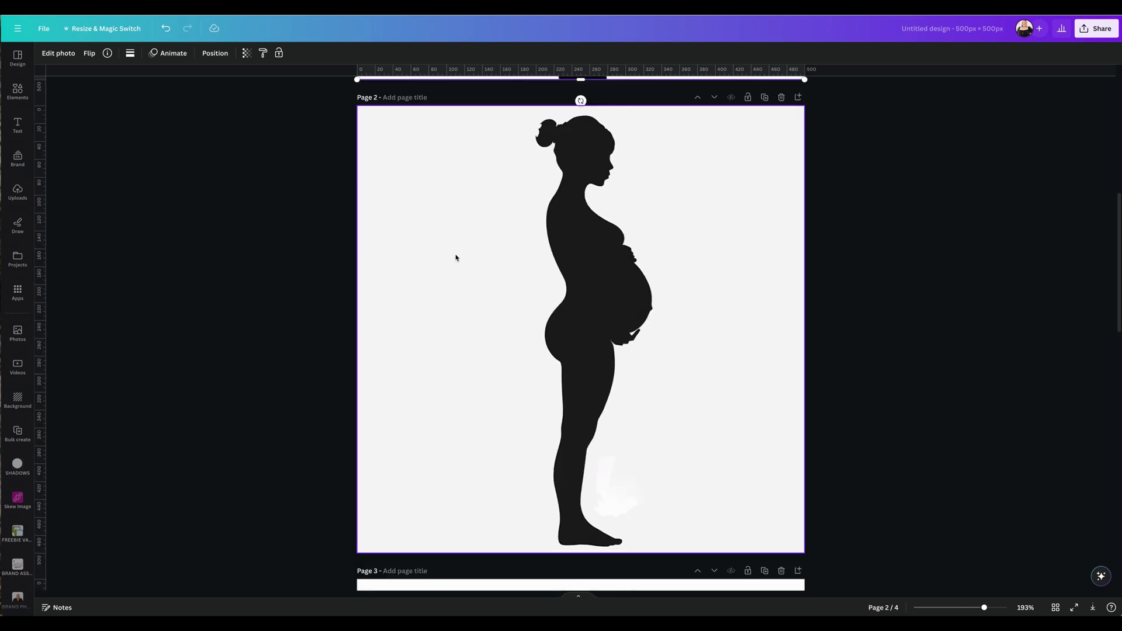
left_click(566, 258)
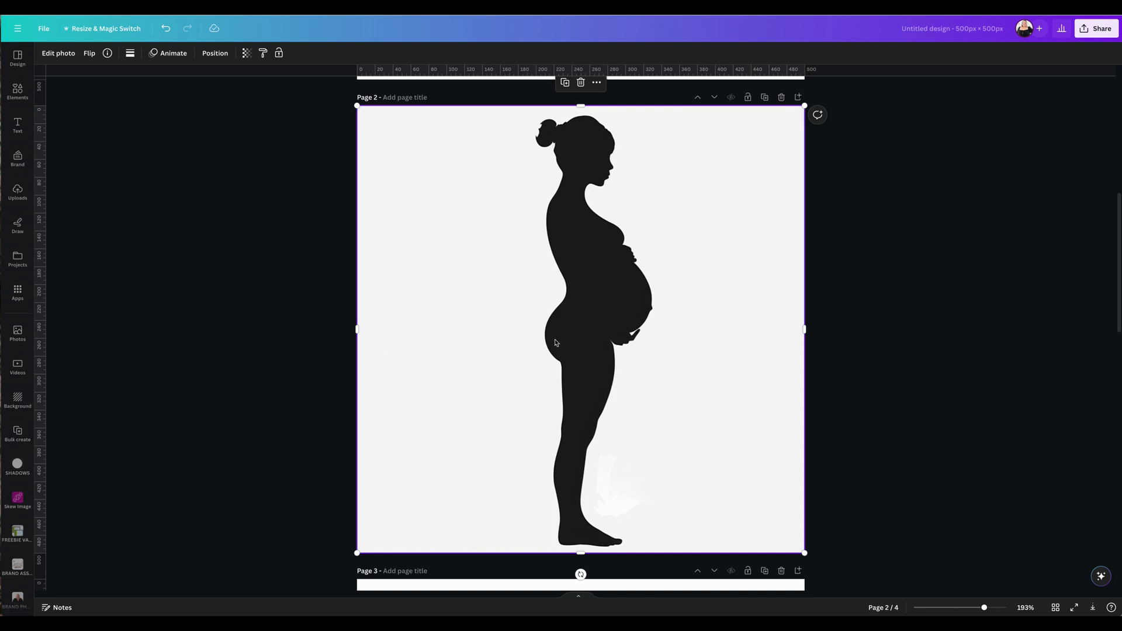
left_click(58, 54)
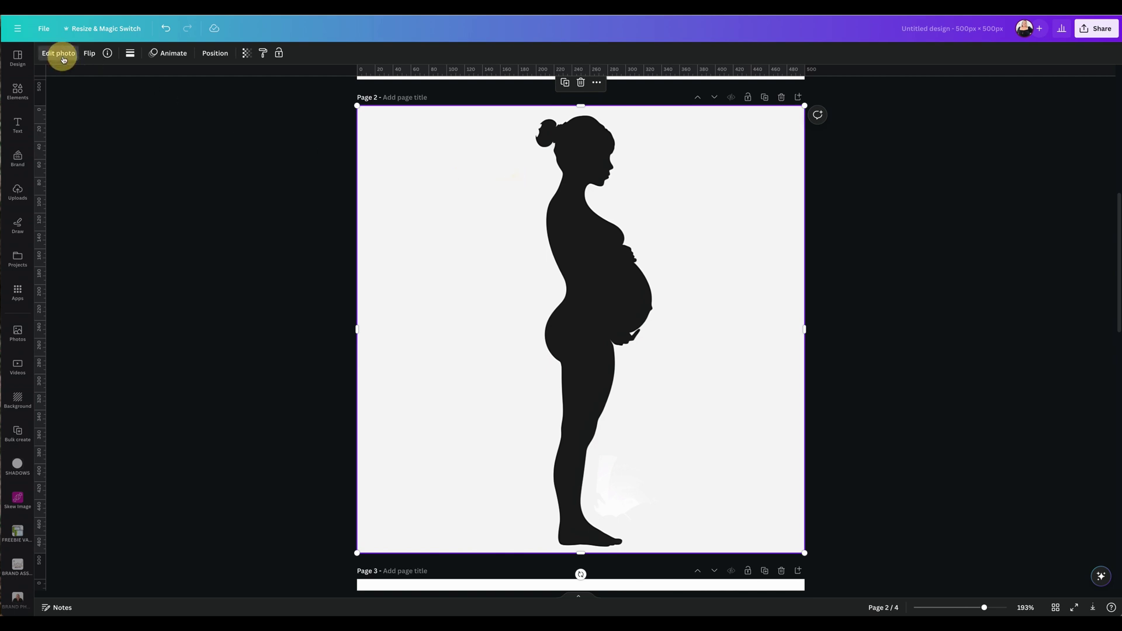
left_click(54, 116)
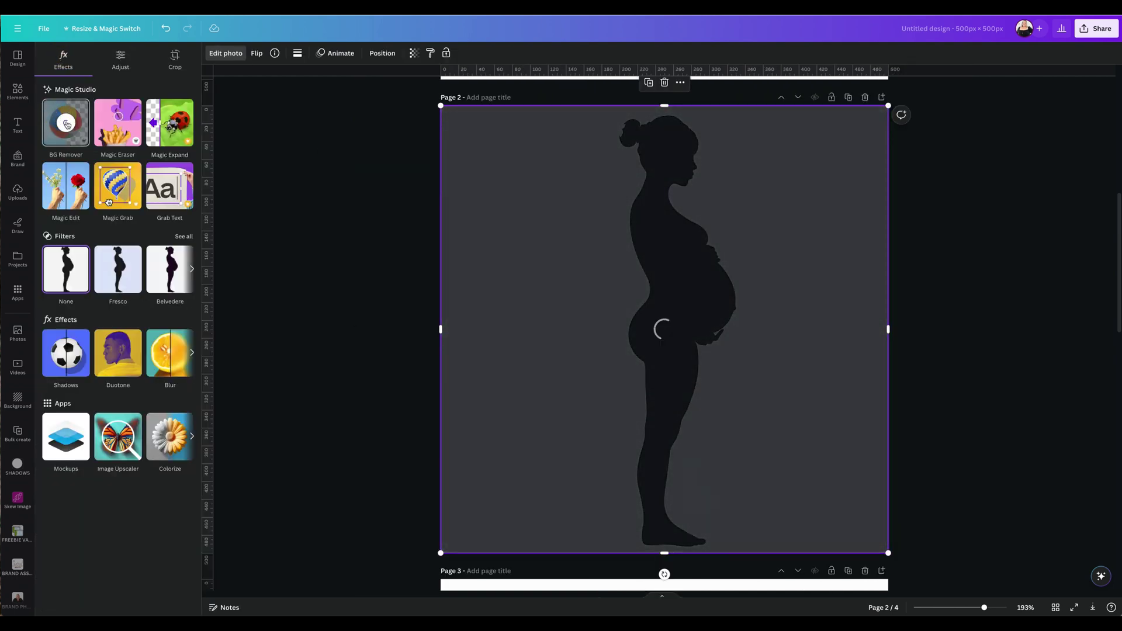
left_click(67, 124)
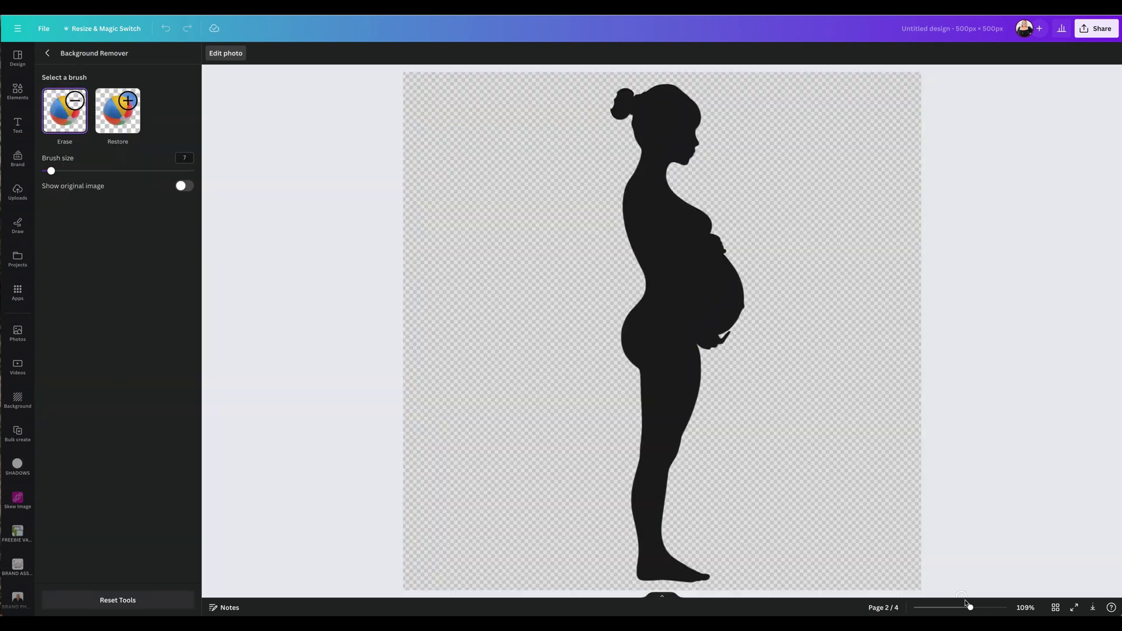
- Erase the lower hand beneath the belly on page 2, cleaning the remnant beside the thigh with brush size 2
left_click_drag(971, 608, 999, 609)
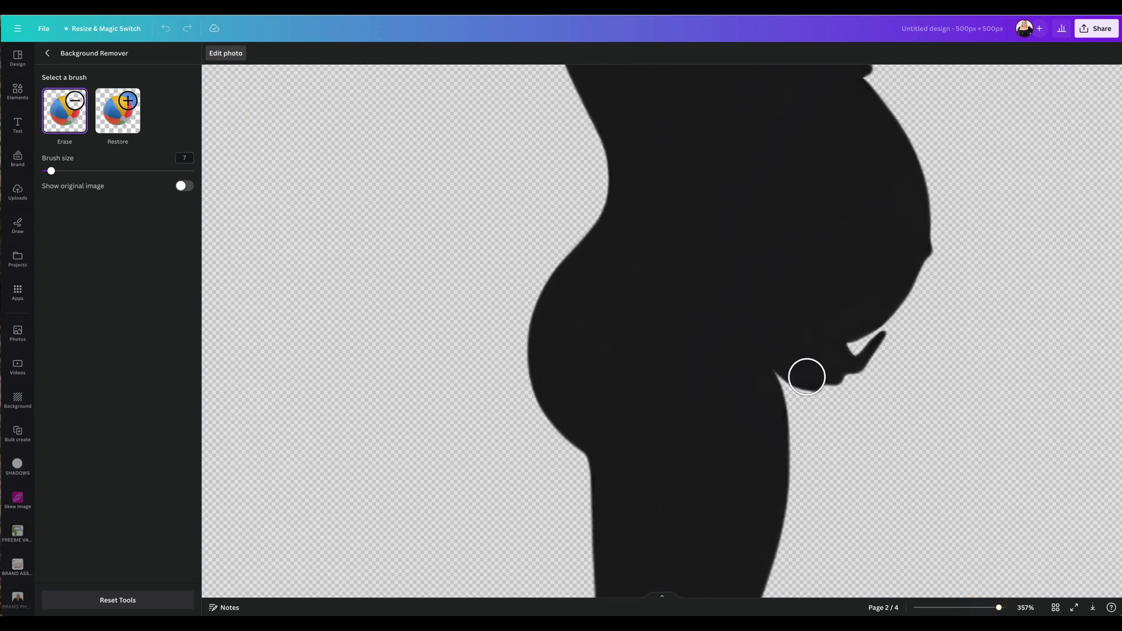
scroll(404, 407, "up", 3)
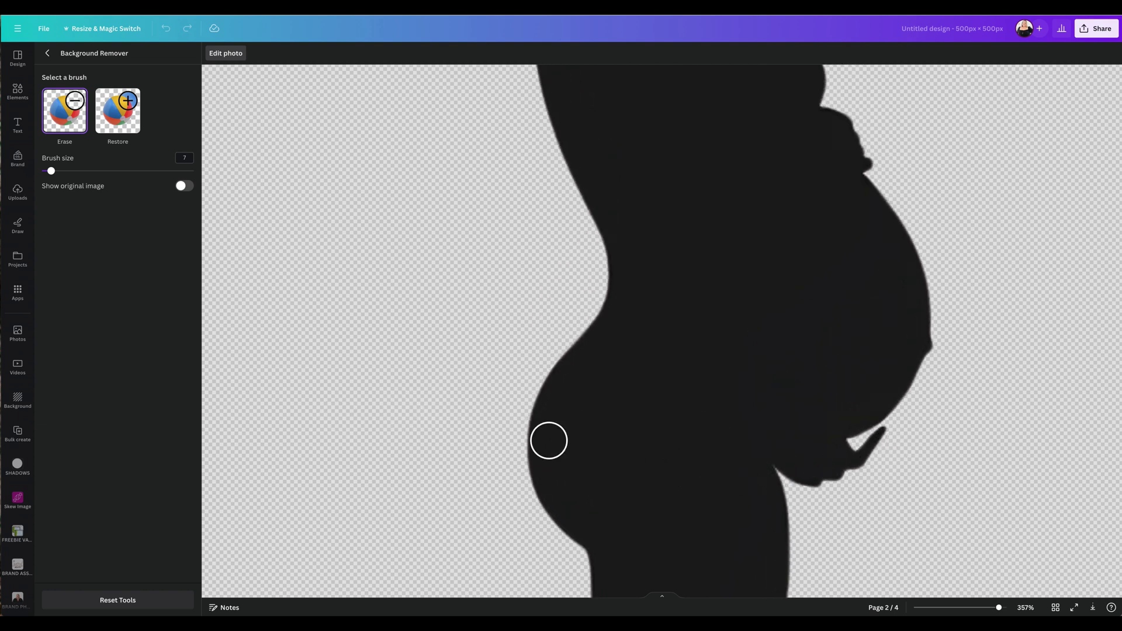
left_click(850, 459)
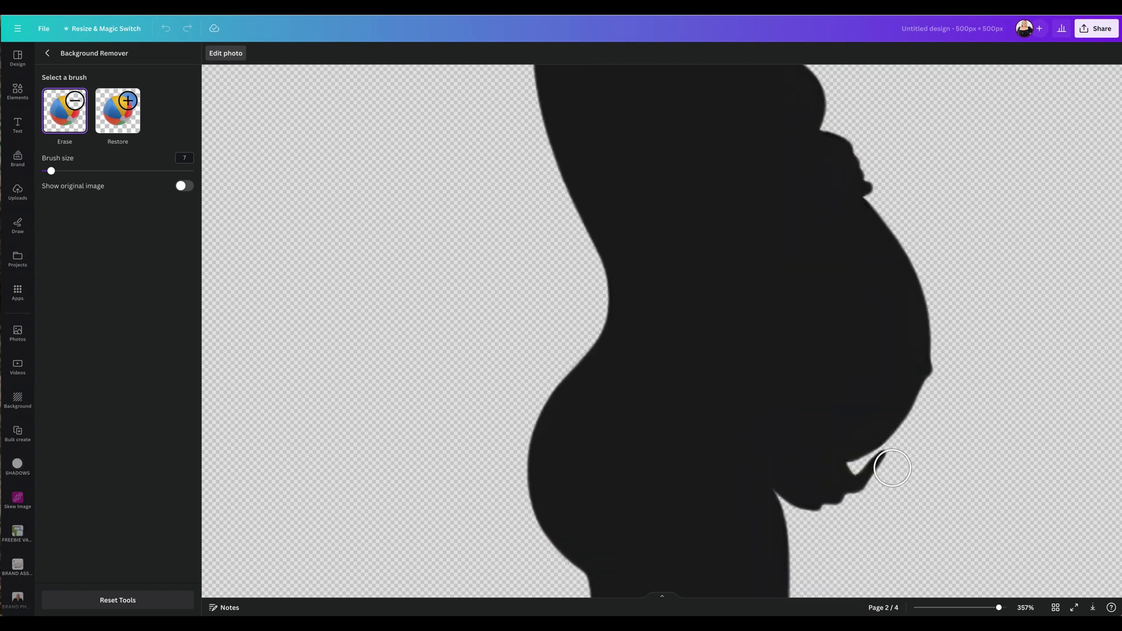
mouse_move(888, 463)
left_mouse_down()
mouse_move(847, 475)
mouse_move(823, 504)
mouse_move(807, 503)
mouse_move(826, 478)
mouse_move(801, 496)
left_mouse_up()
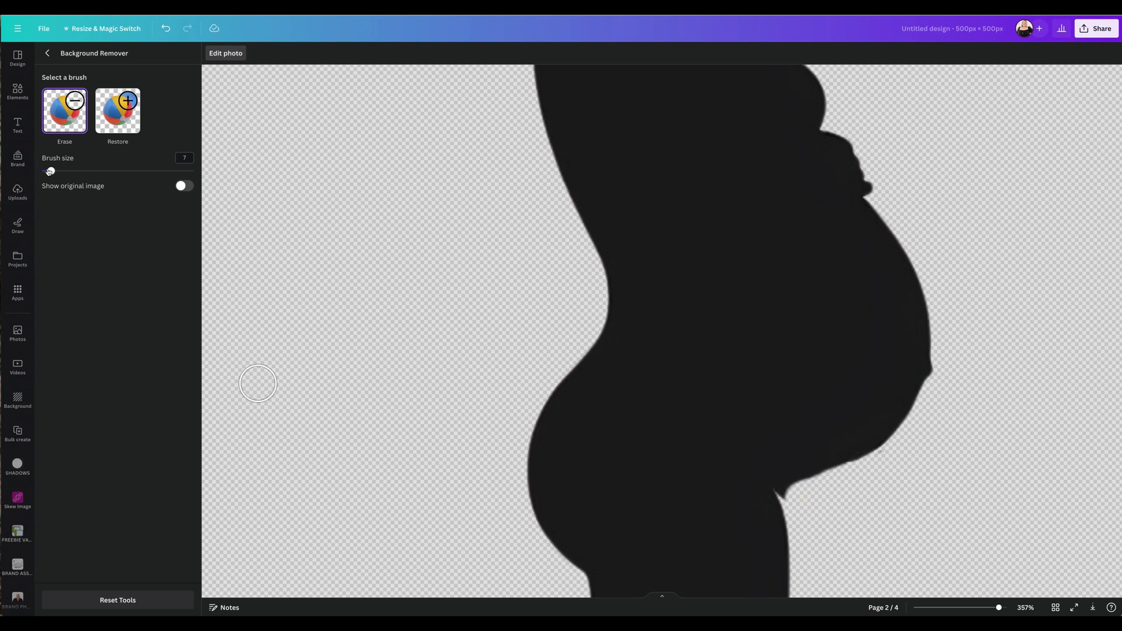
left_click_drag(50, 171, 44, 170)
left_click(784, 493)
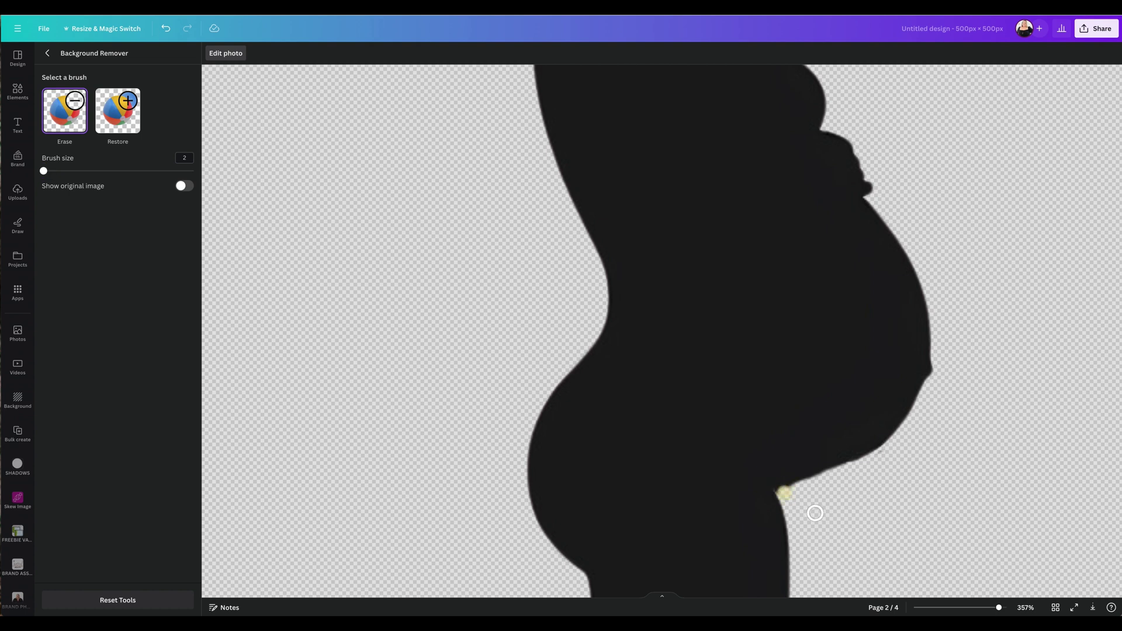
- Erase the last remnant where the belly meets the thigh on page 2, check the silhouette's outline, and leave the Background Remover
left_click(790, 492)
left_click(792, 491)
scroll(888, 408, "up", 10)
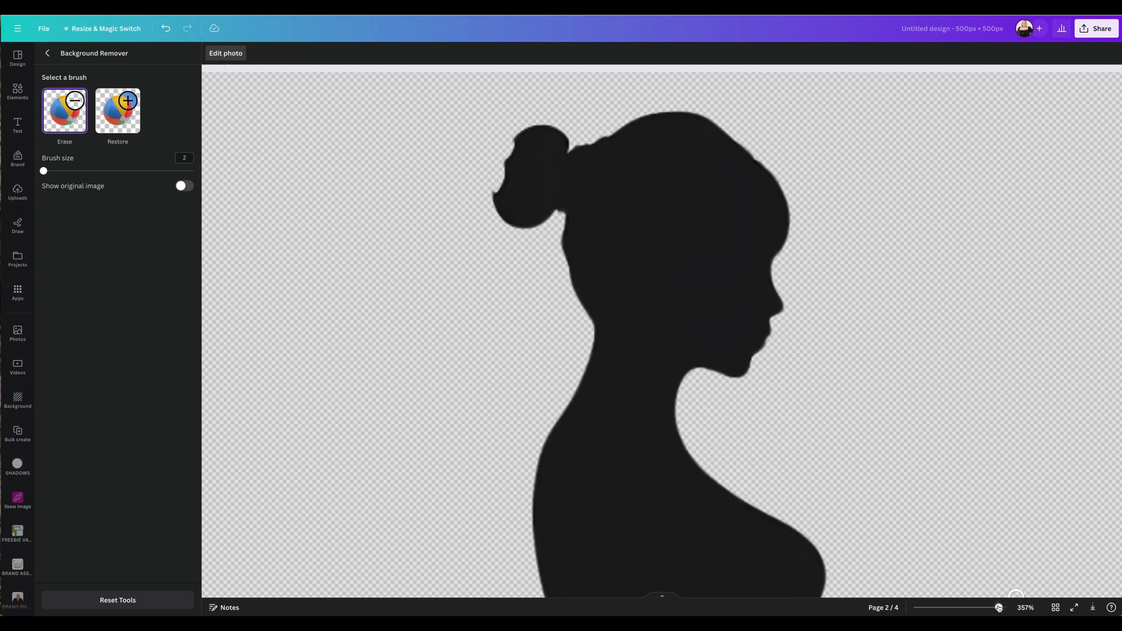
left_click_drag(999, 608, 969, 609)
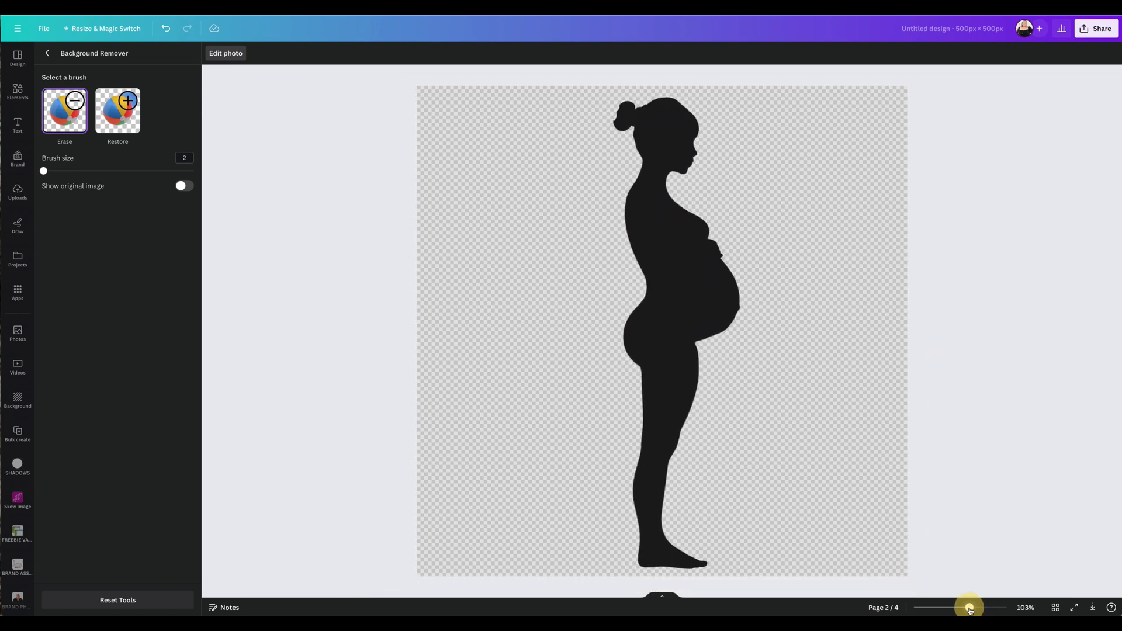
left_click(49, 54)
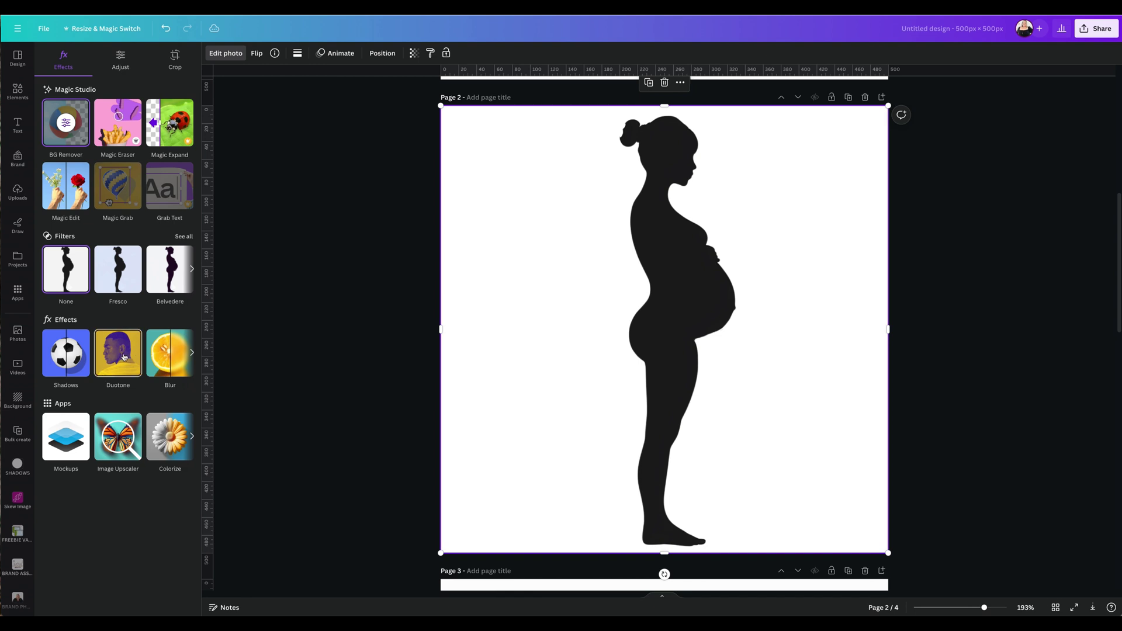
- Apply the Cherry Duotone effect to the page 2 silhouette and set its highlights colour to black
left_click(121, 358)
left_click(115, 161)
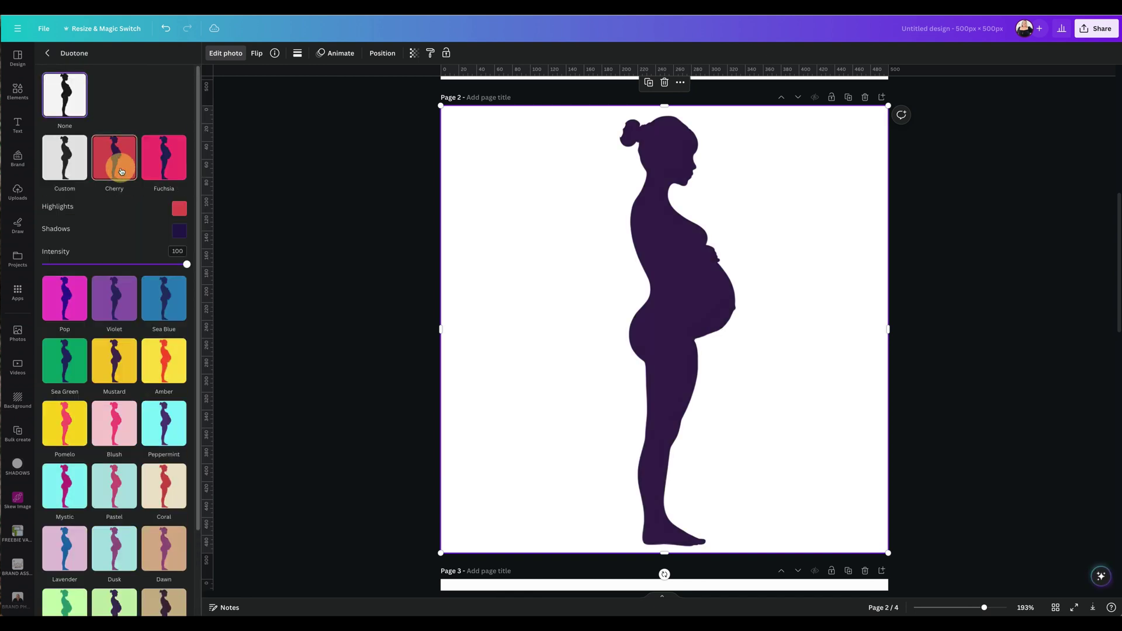
left_click(180, 208)
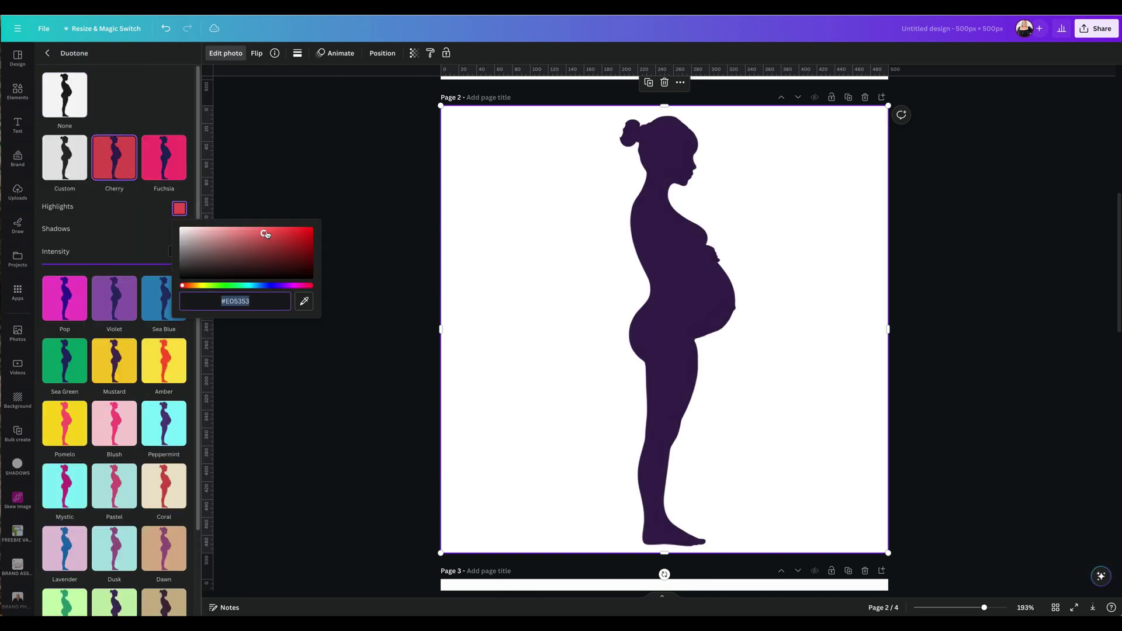
left_click_drag(265, 234, 154, 281)
left_click(148, 225)
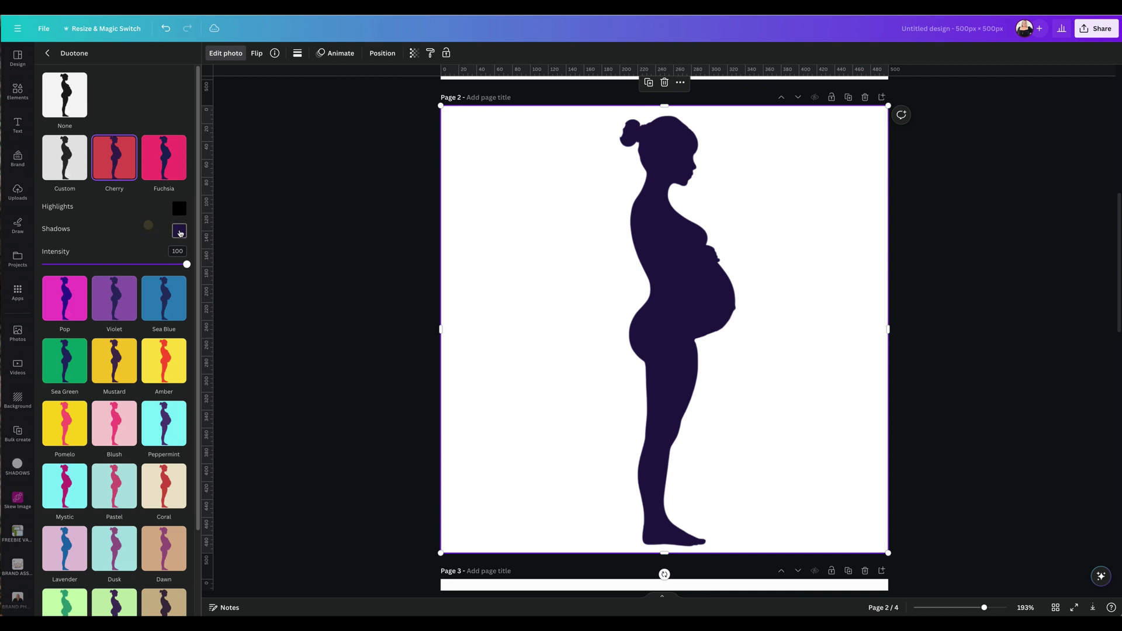
- Set the Duotone shadows colour of the page 2 silhouette to black and close the photo editing options
left_click(180, 231)
left_click_drag(273, 288, 117, 318)
left_click(129, 227)
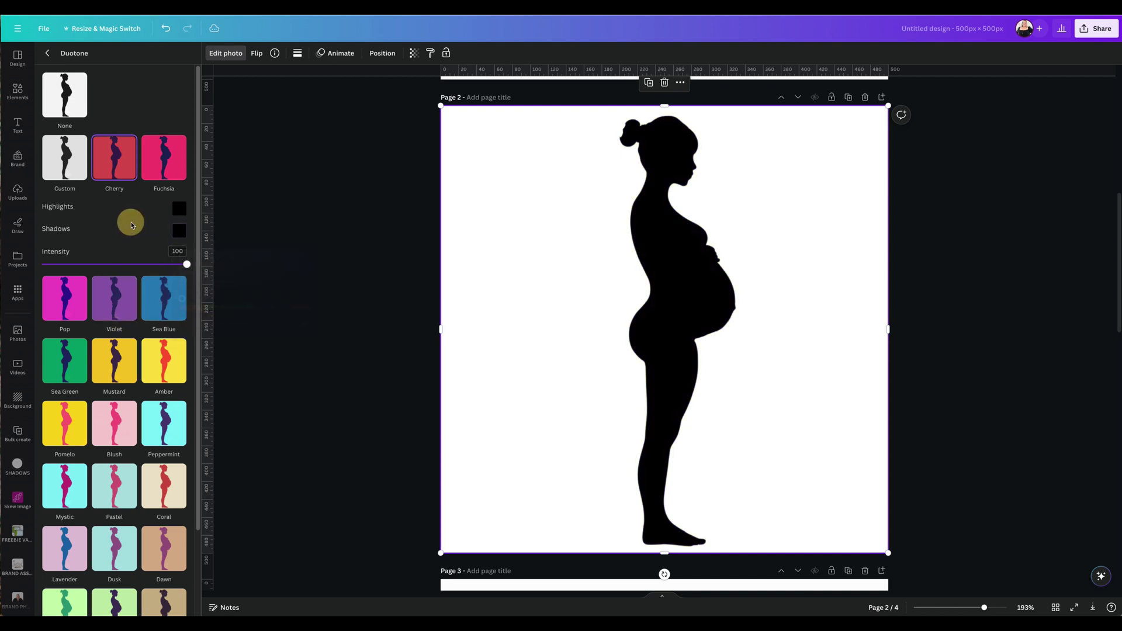
left_click(366, 302)
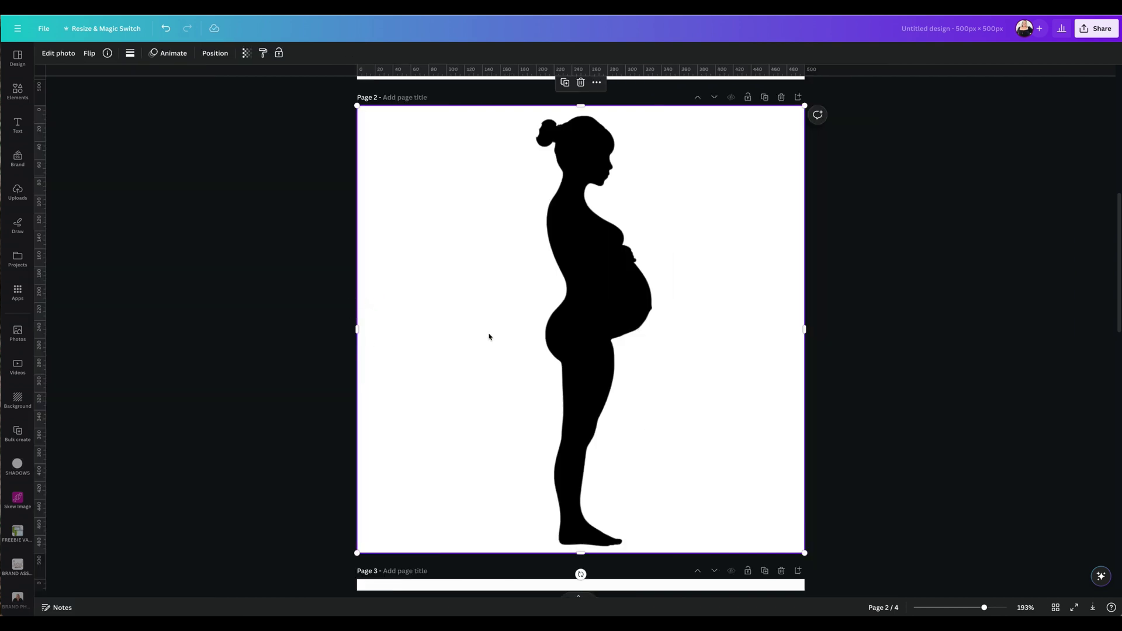
- Copy the black Duotone style from the page 4 silhouette and apply it to the silhouette on page 3
left_click(1055, 607)
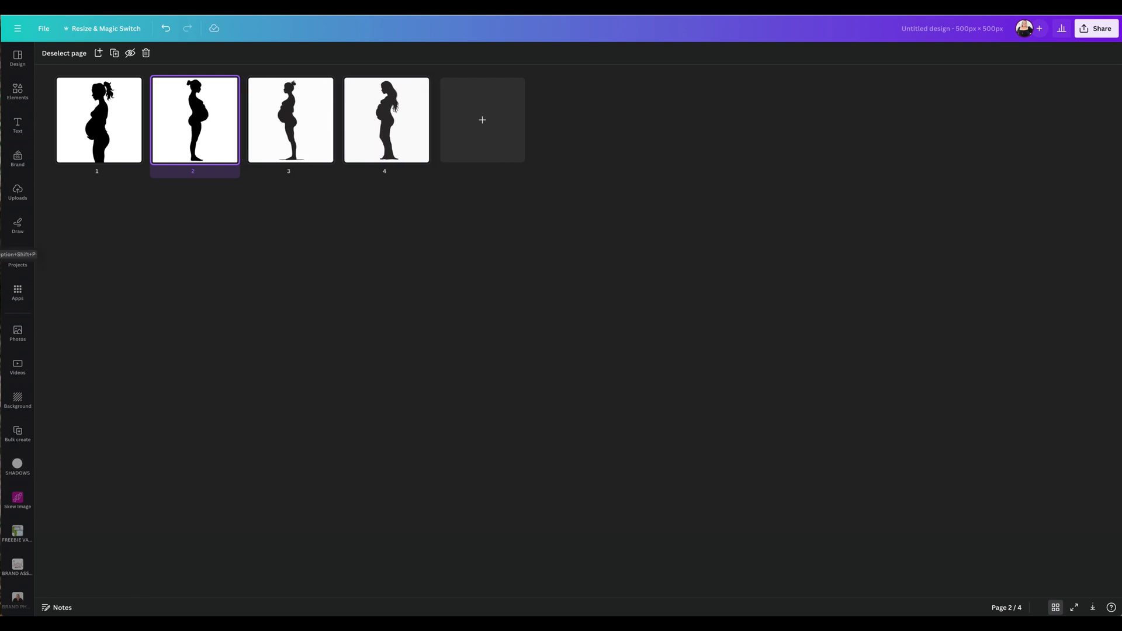
key("super+z")
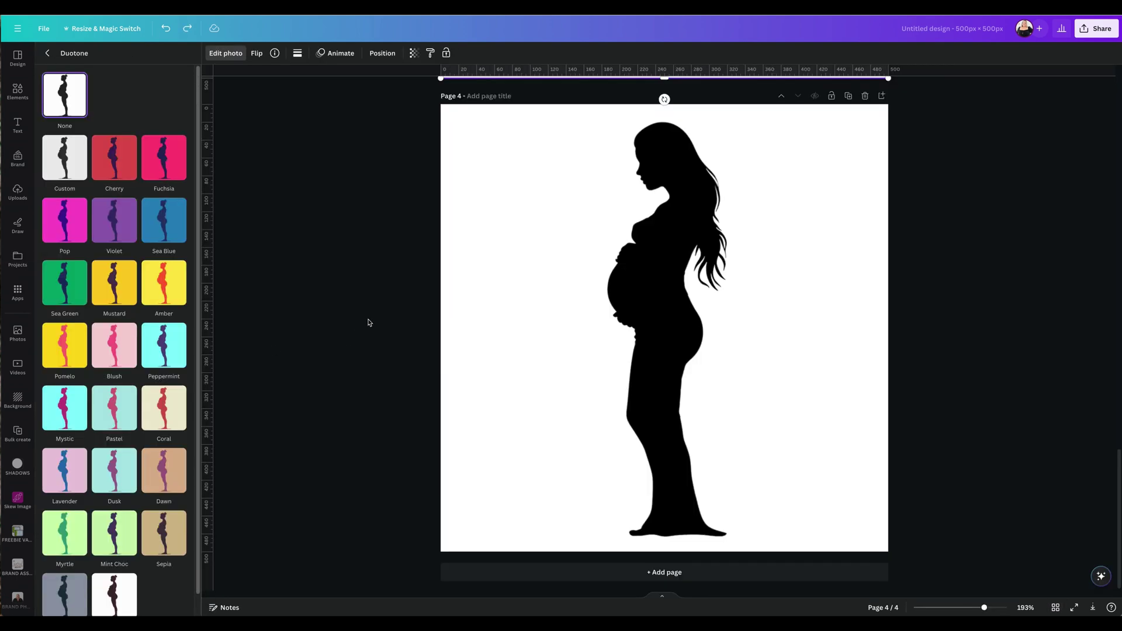
left_click(623, 297)
left_click(663, 293)
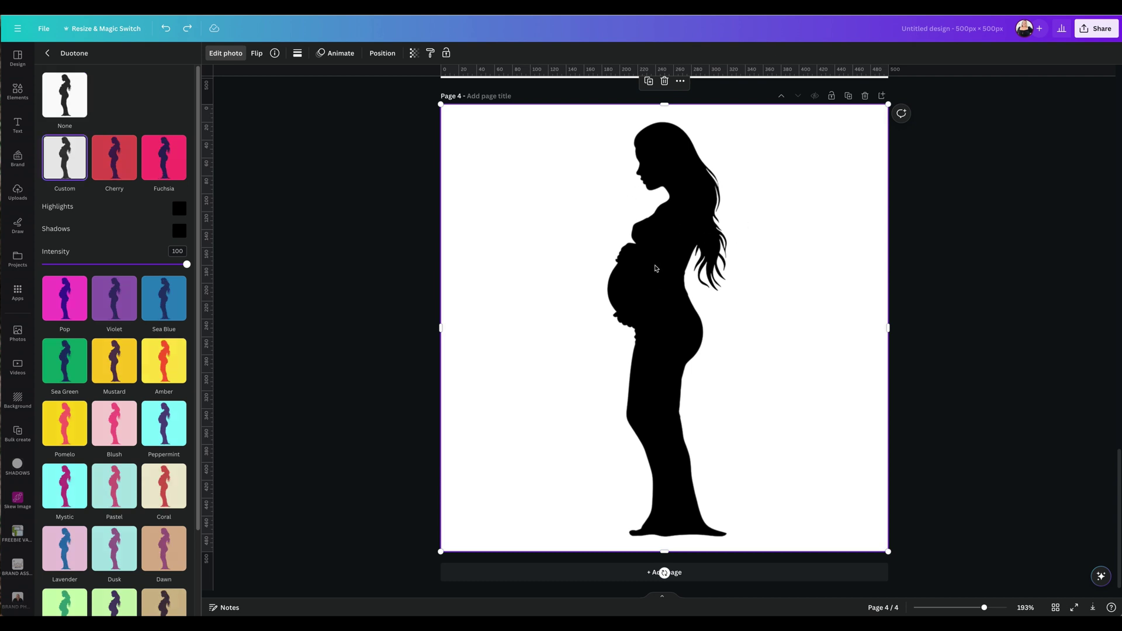
left_click(430, 55)
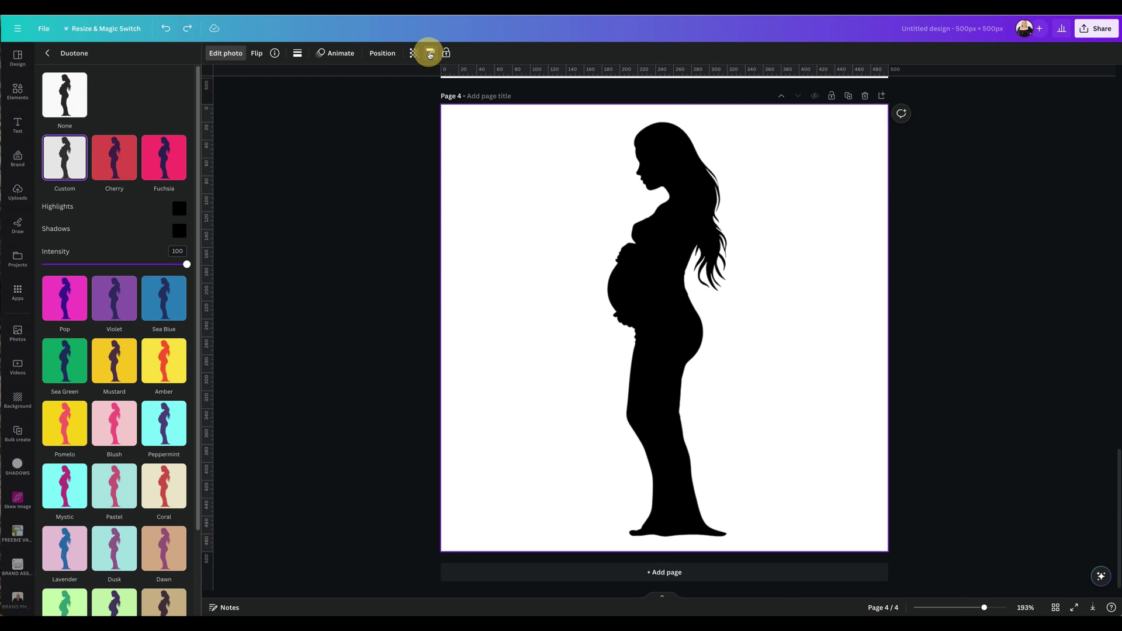
scroll(647, 323, "up", 3)
scroll(648, 323, "up", 5)
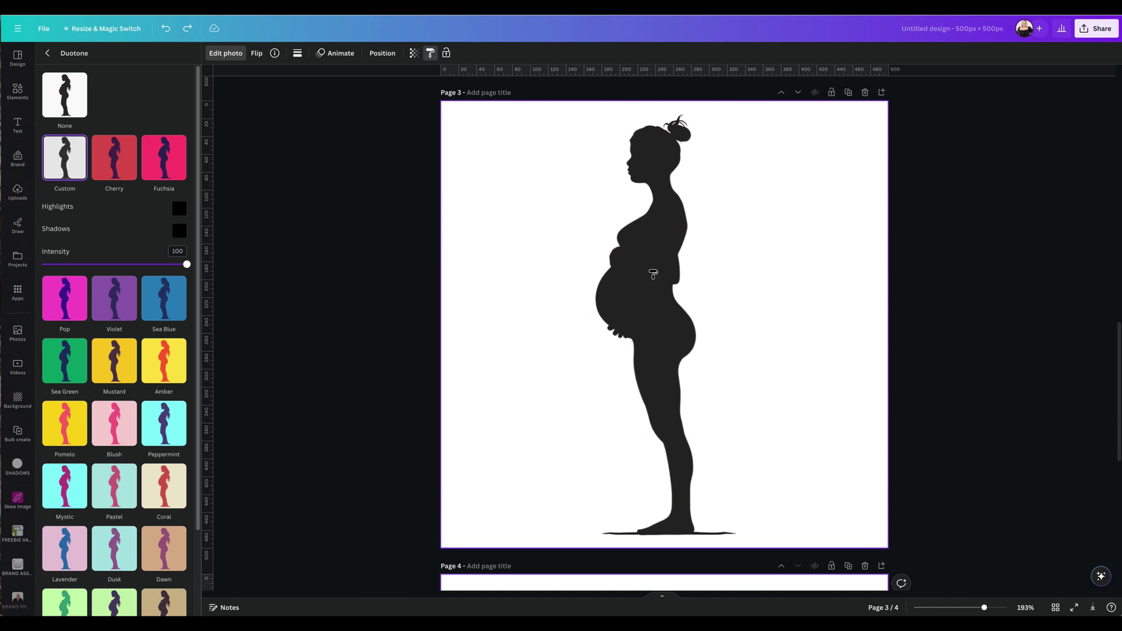
left_click(653, 274)
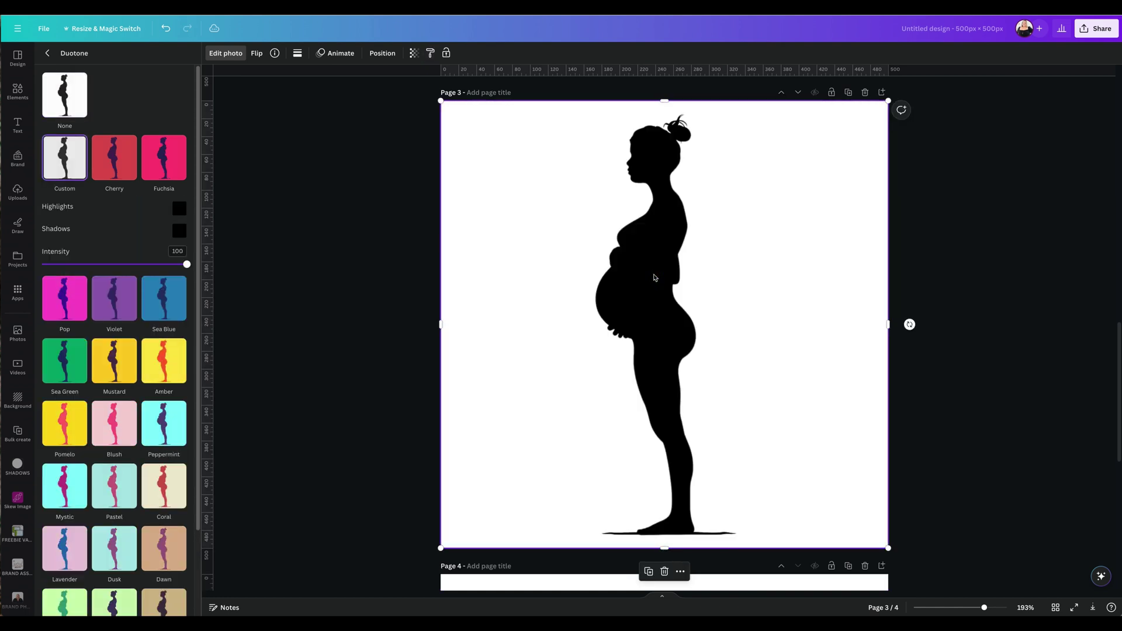
- Compare the silhouettes on pages 3 and 4, close the Duotone options, and check all four pages in the page overview
scroll(655, 278, "down", 7)
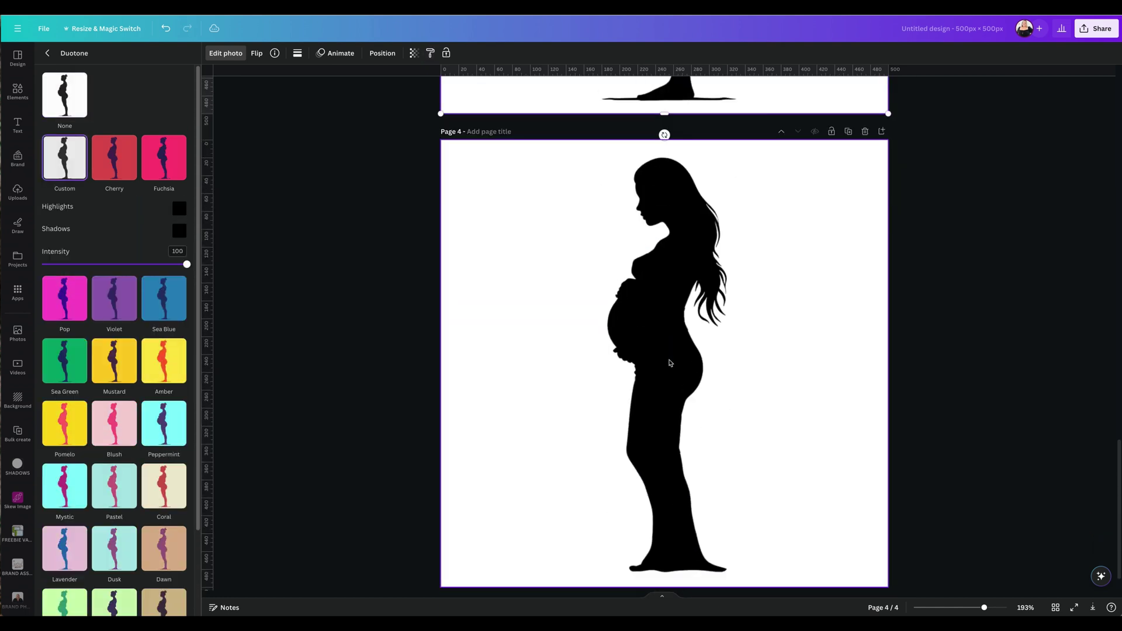
scroll(669, 363, "up", 7)
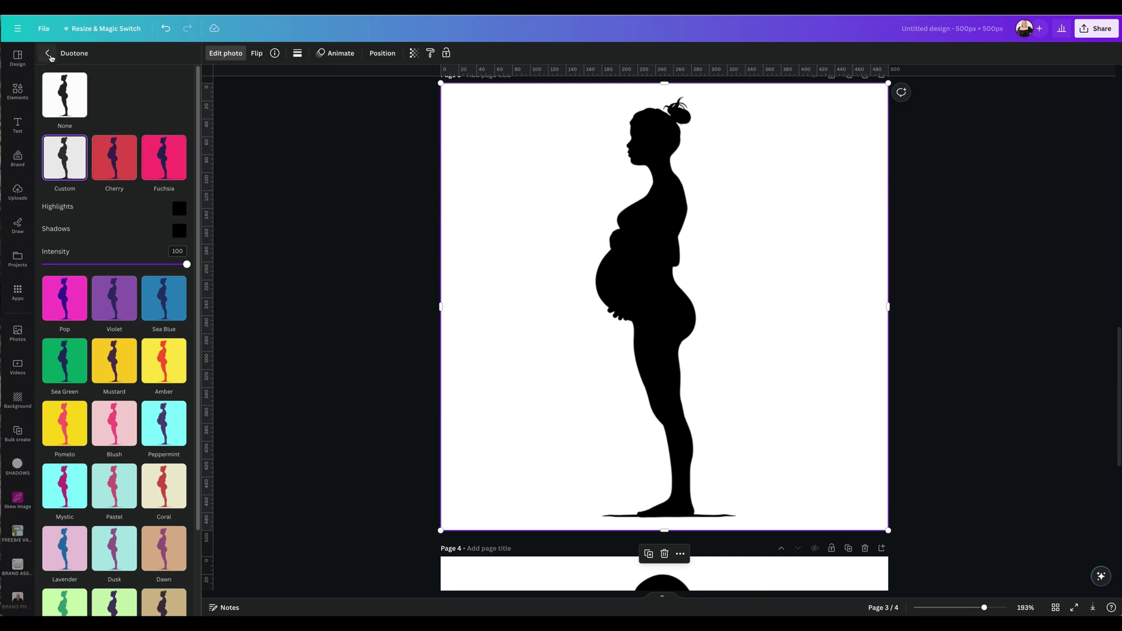
left_click(1018, 402)
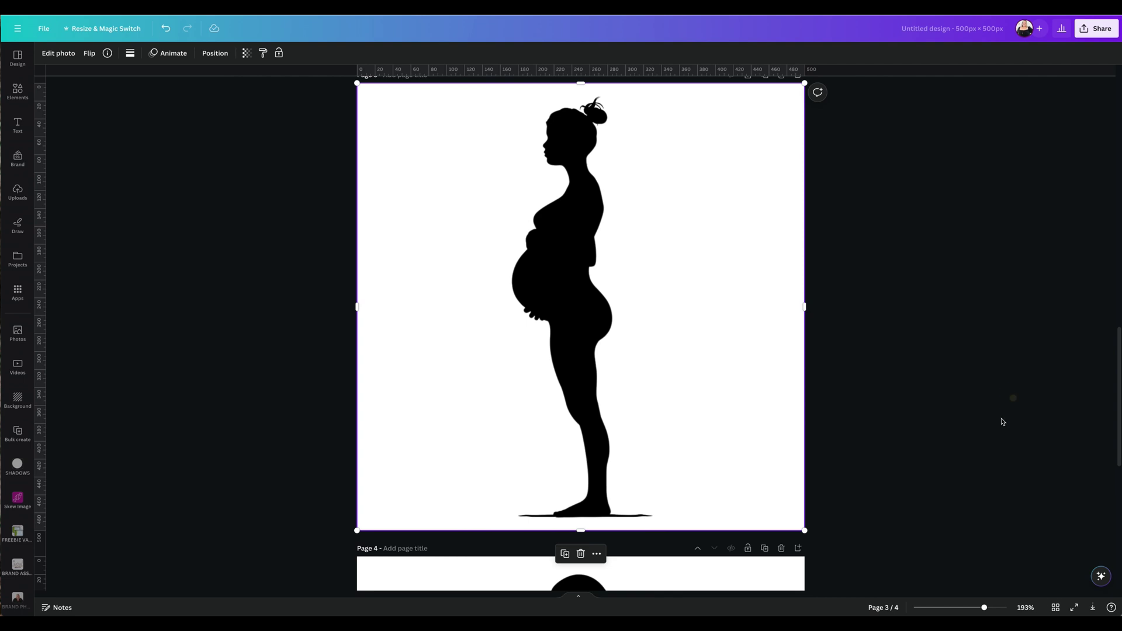
left_click(1055, 608)
left_click(418, 283)
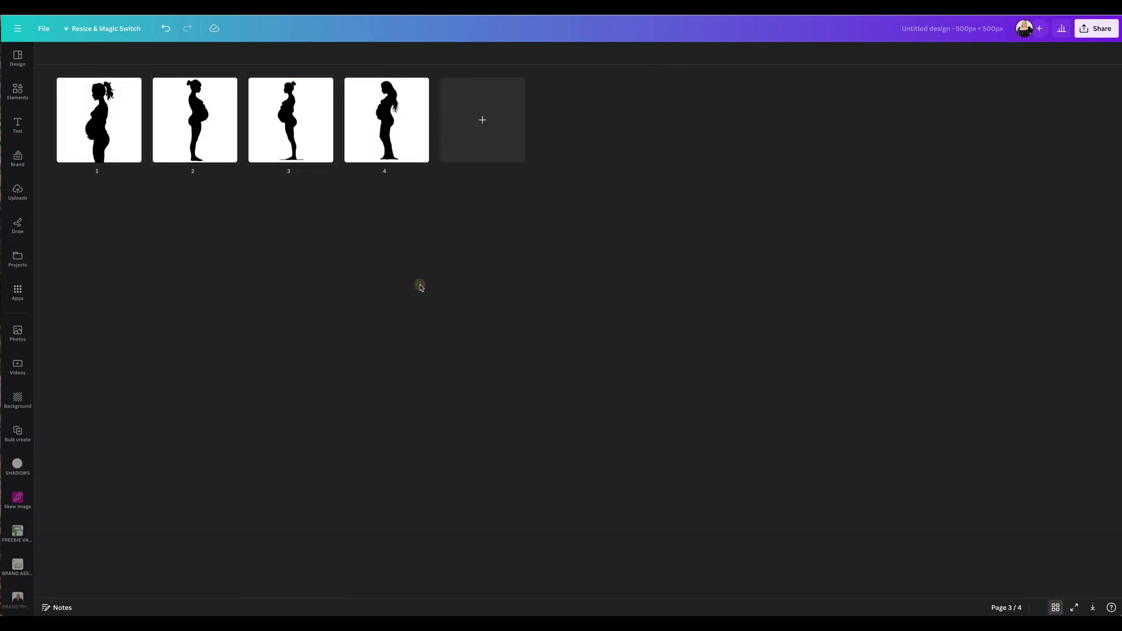
key("Escape")
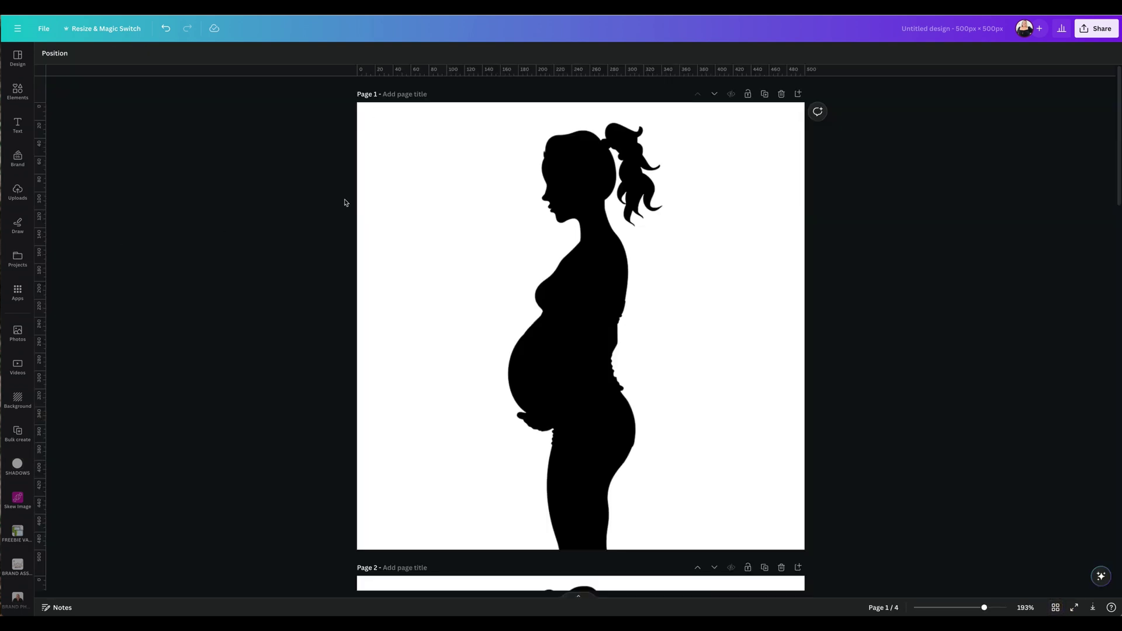
- Download all four pages as PNG files with a transparent background
left_click(1088, 31)
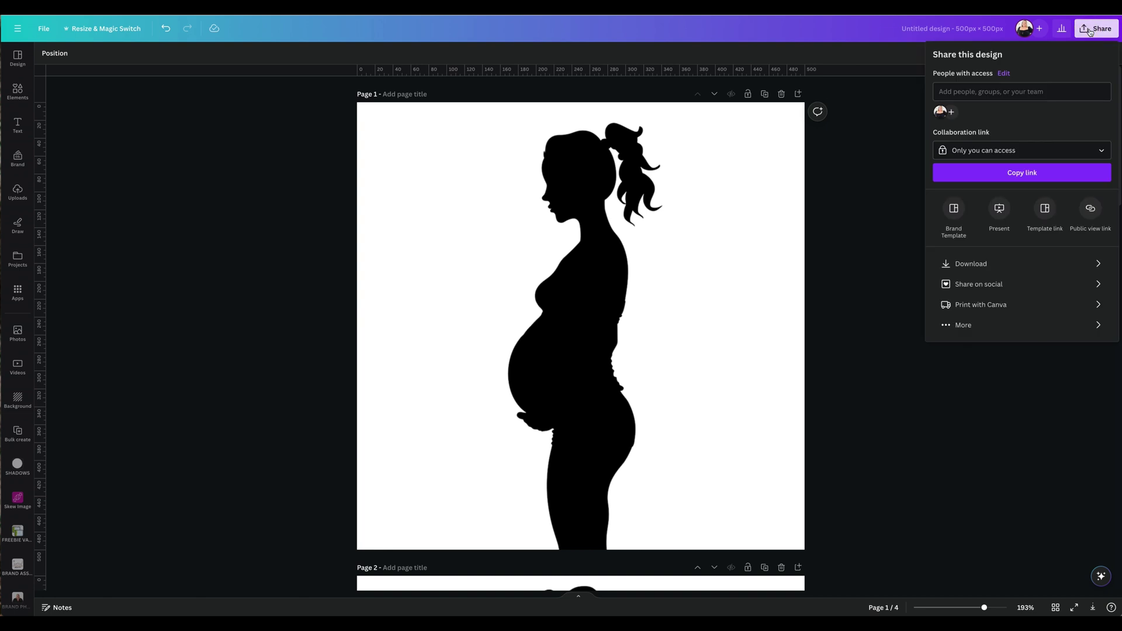
left_click(971, 263)
left_click(1001, 93)
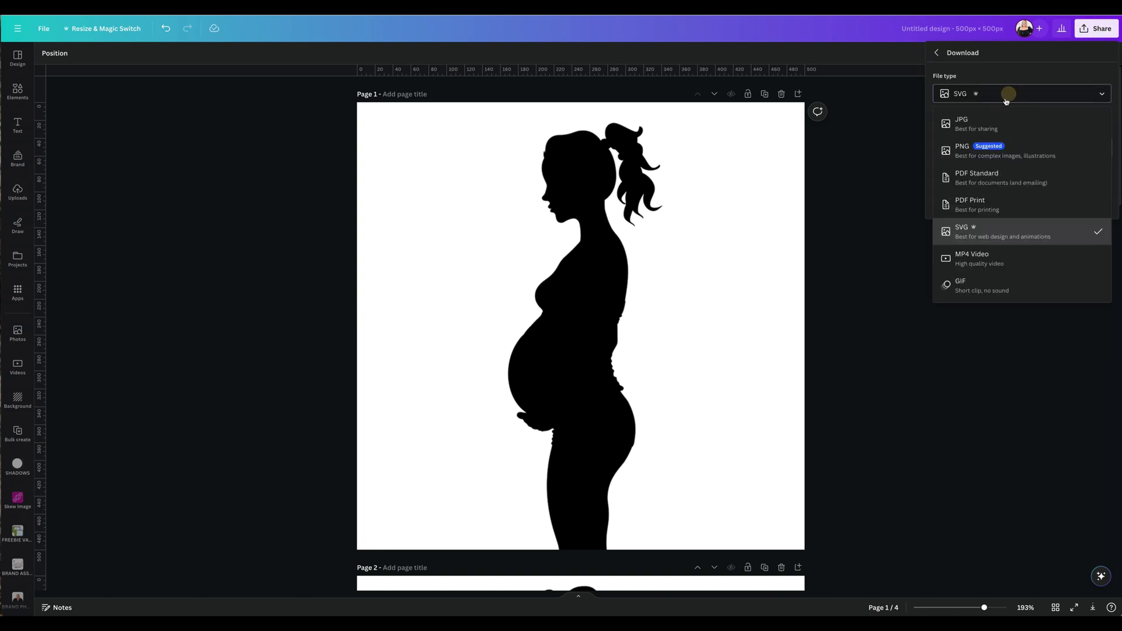
left_click(977, 151)
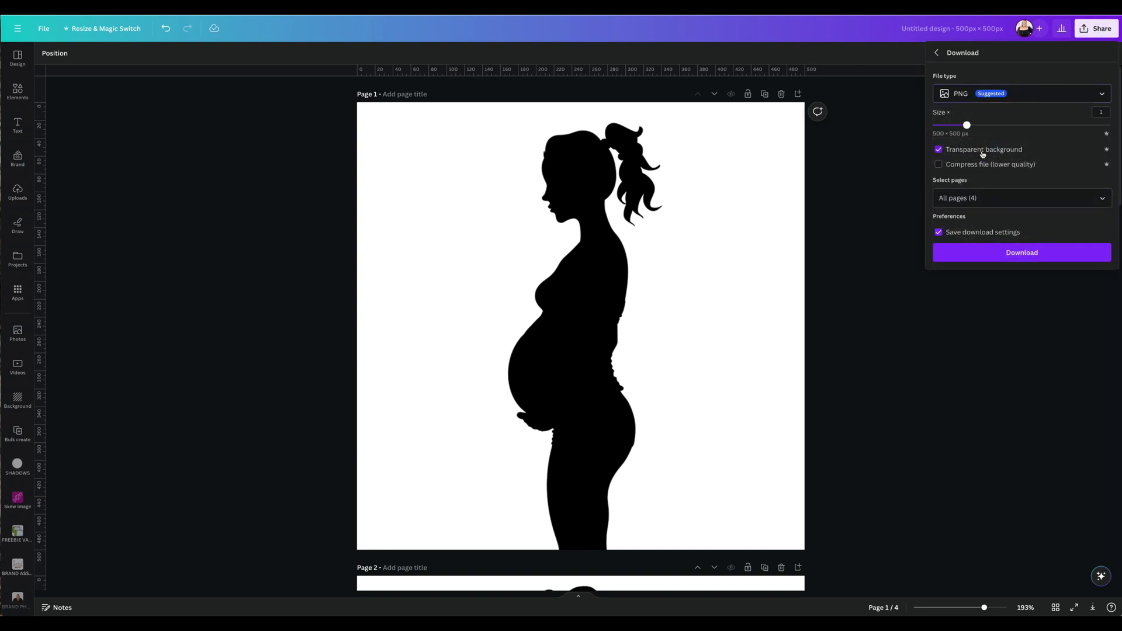
left_click(1009, 257)
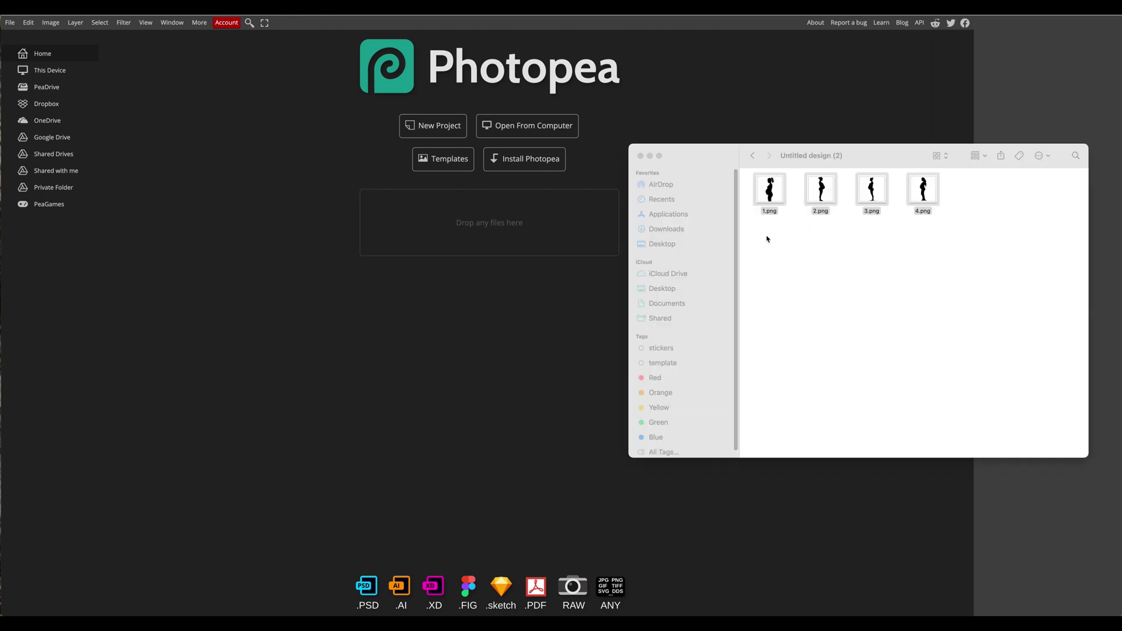
- Switch to Photopea, open 1.png, 2.png, 3.png and 4.png as separate documents, and show the 1.psd document
left_click_drag(767, 238, 956, 195)
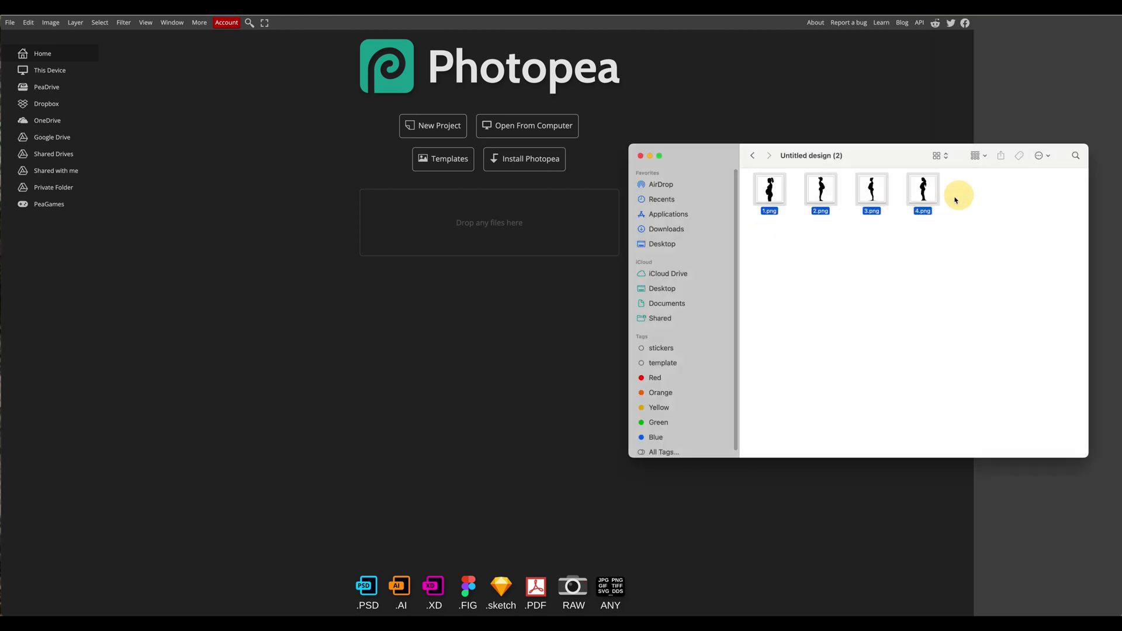
left_click_drag(775, 195, 386, 271)
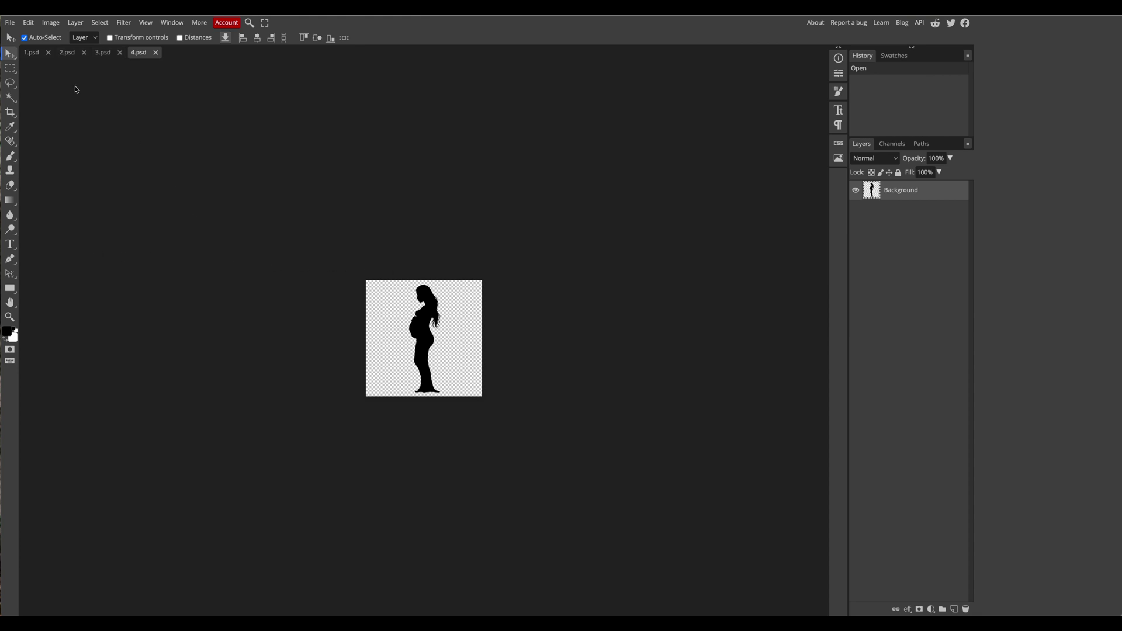
left_click(22, 61)
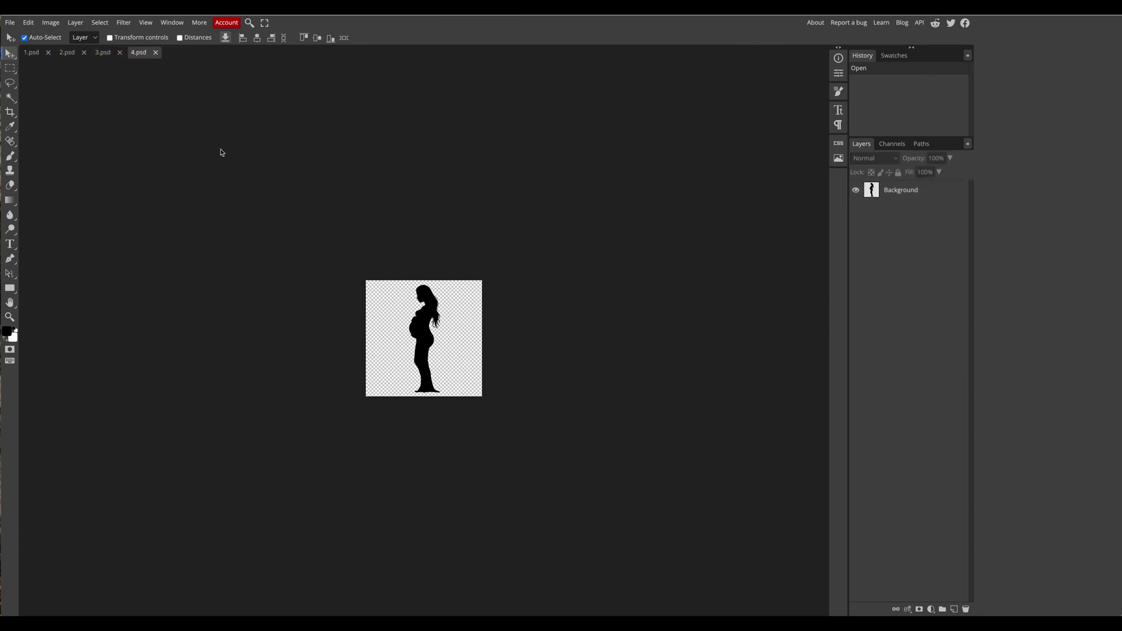
left_click(33, 53)
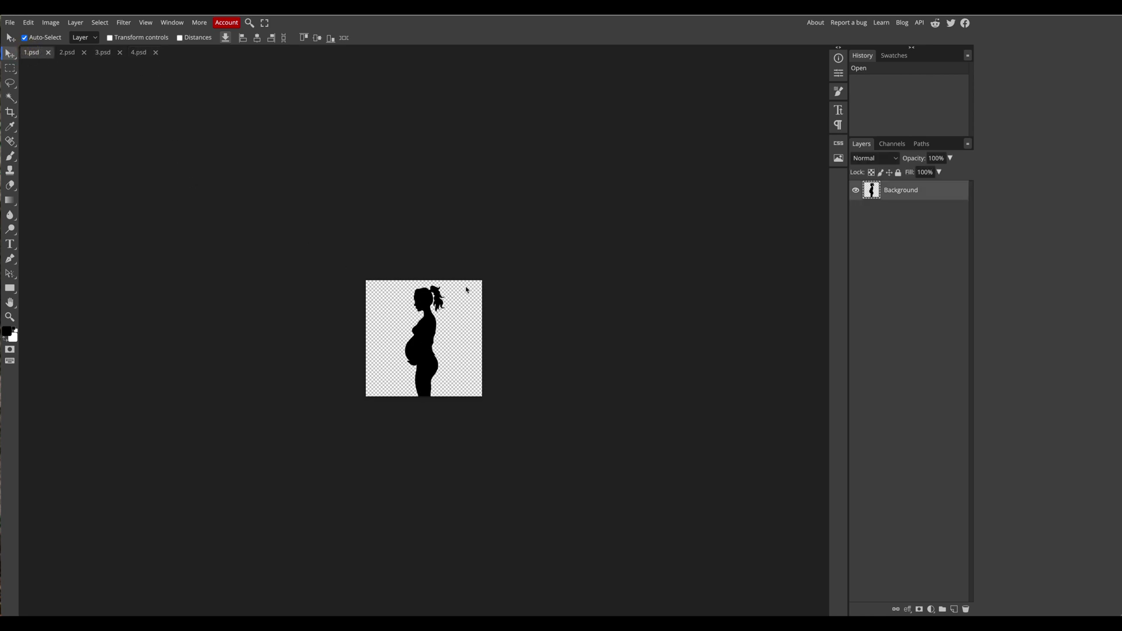
- Change the blend mode of the Background layer in 1.psd to Darken, deselect the layer, and enlarge the document view
key("shift+plus")
key("shift+plus")
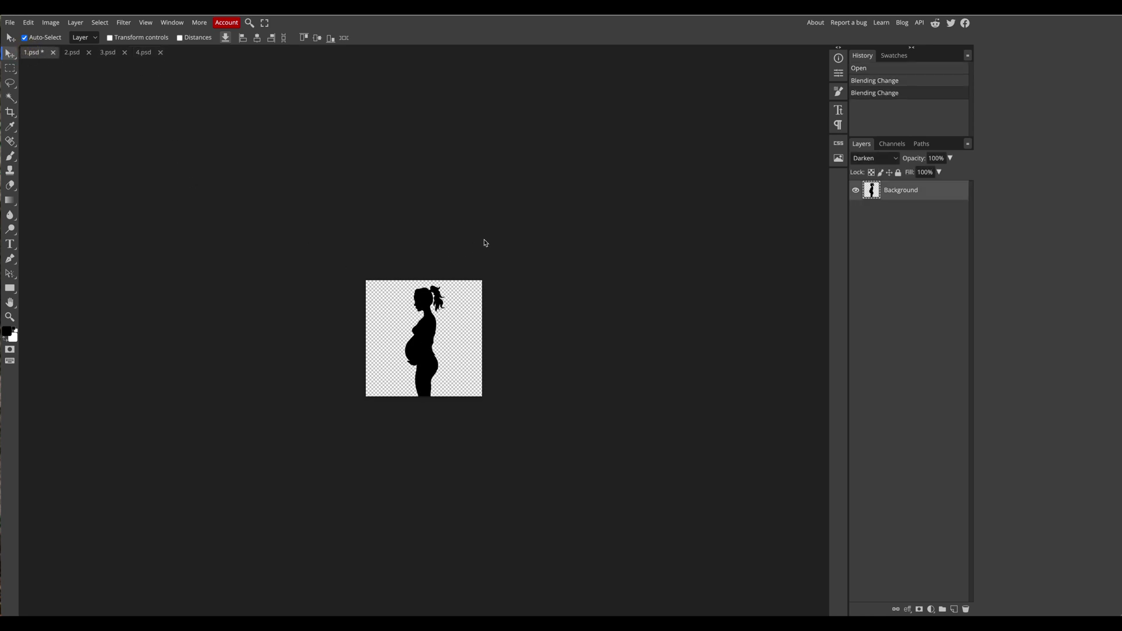
left_click(631, 244)
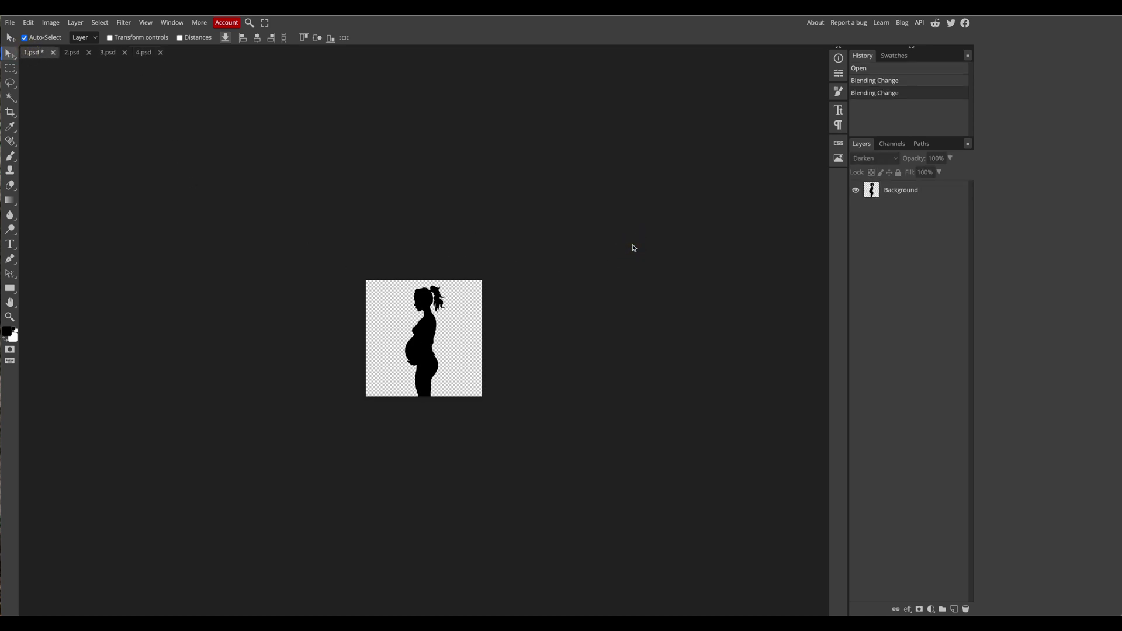
key("ctrl+1")
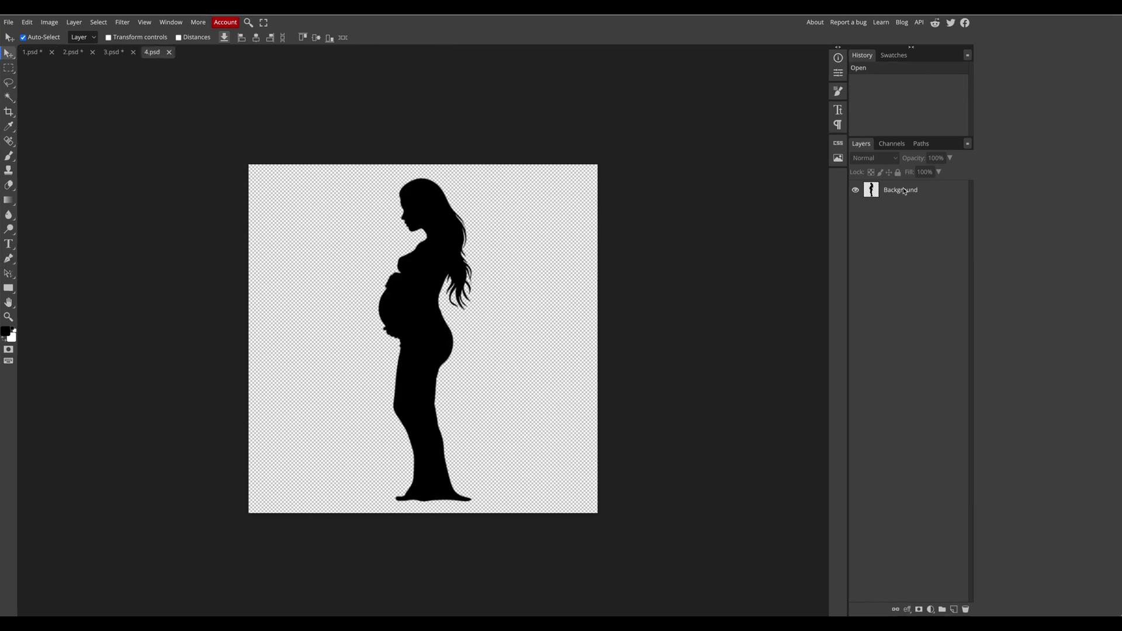
- Load the silhouette's pixels on the Background layer of 4.psd as a selection, dismissing the Layer Style dialog
left_click(869, 190)
left_click(870, 191)
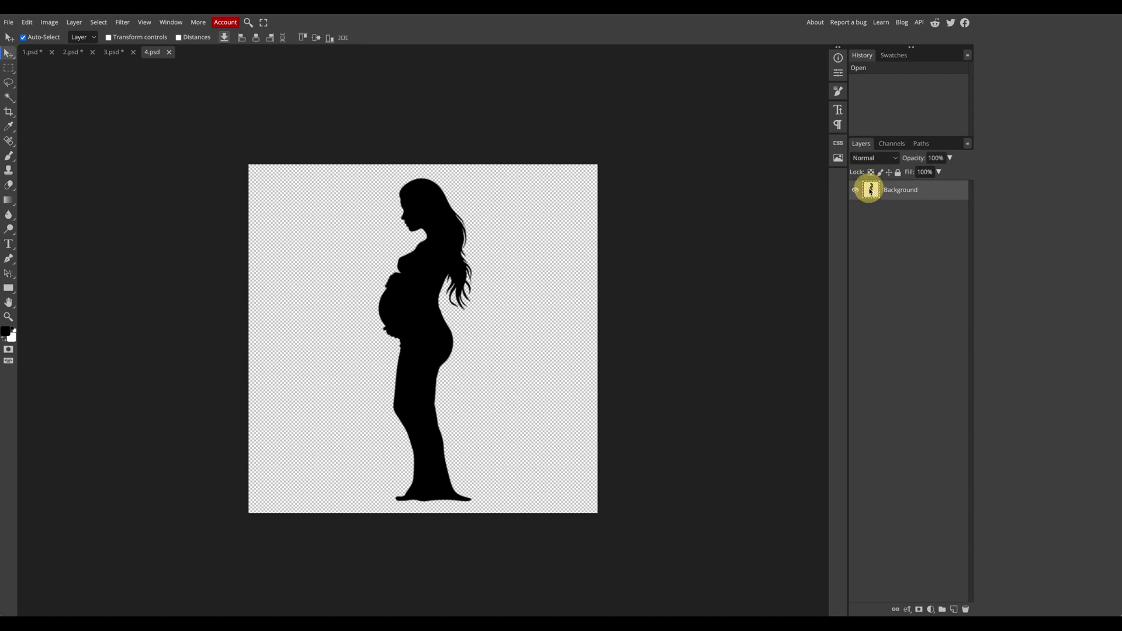
double_click(870, 190)
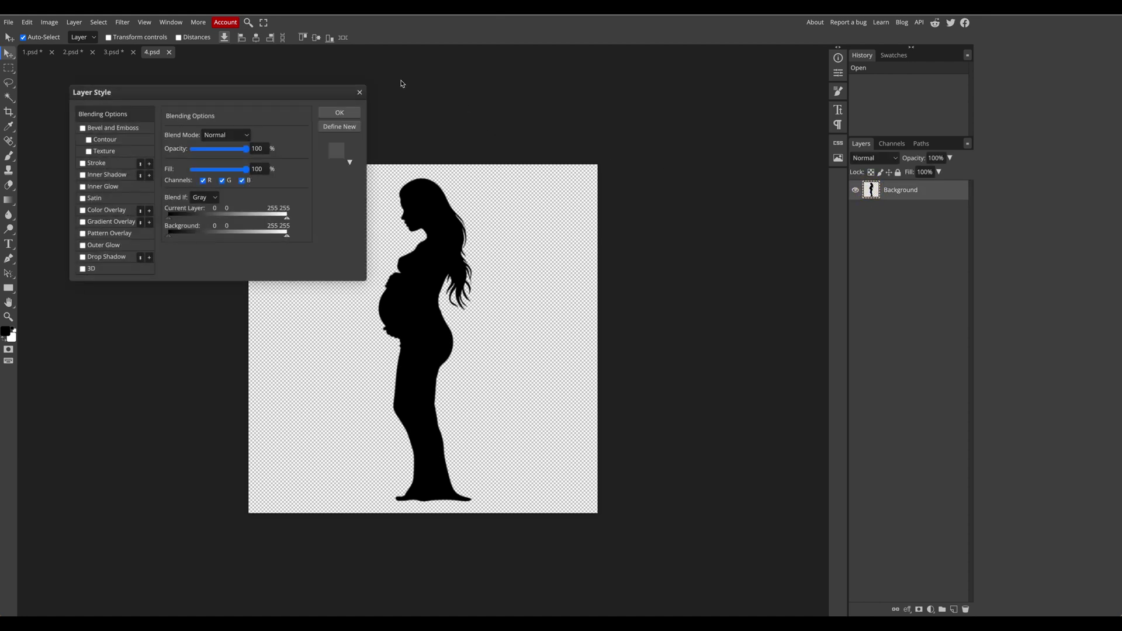
left_click(359, 93)
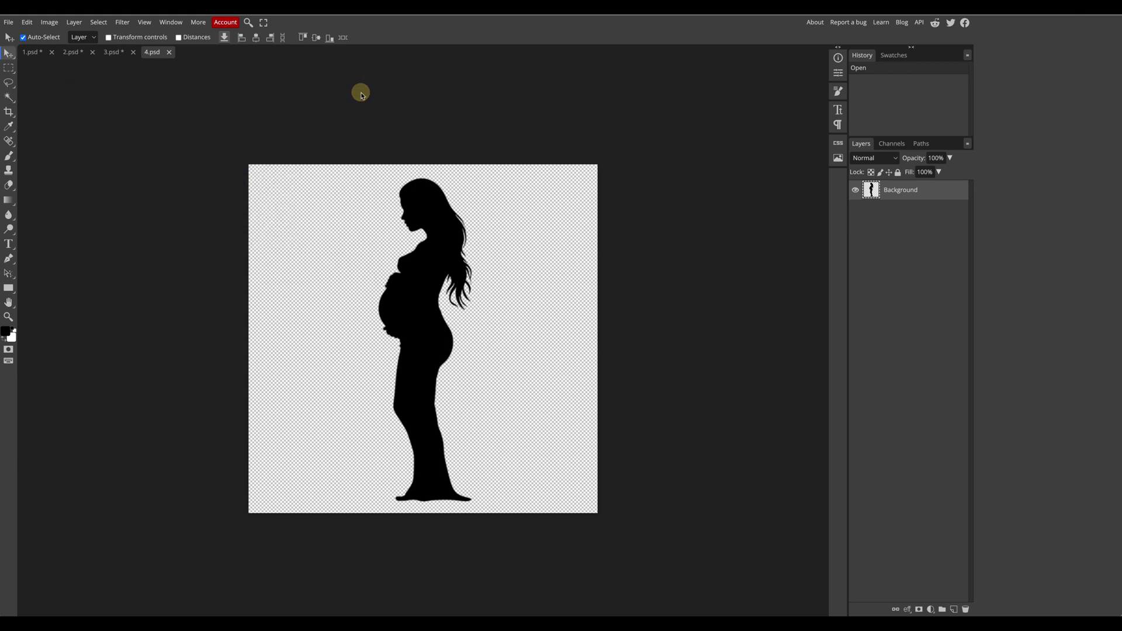
left_click(877, 190, "ctrl")
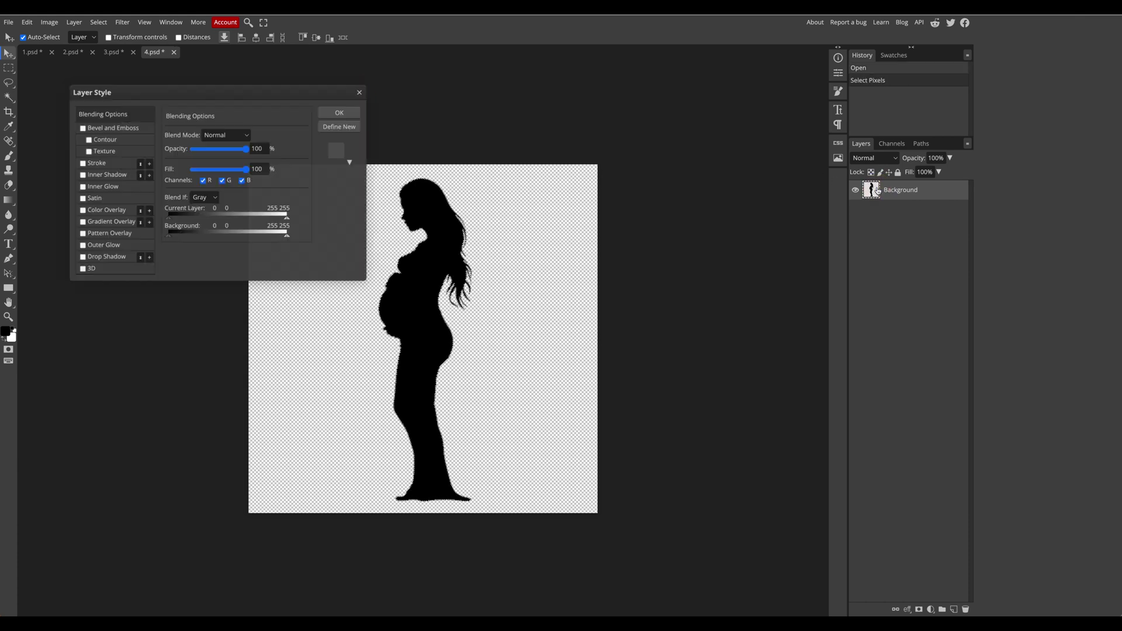
left_click(359, 92)
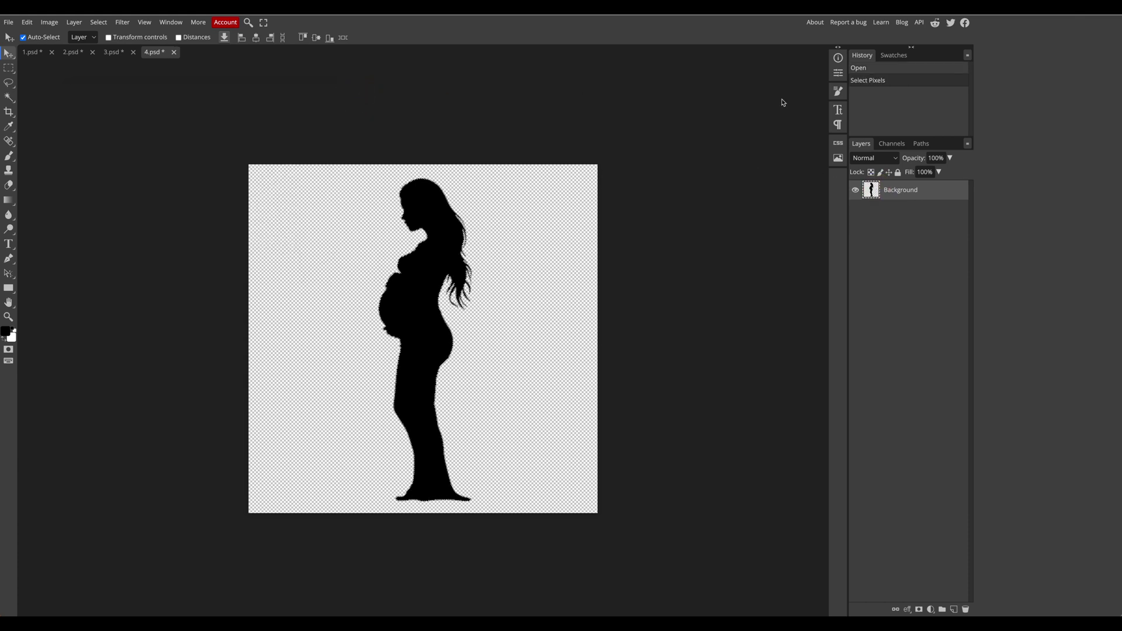
- Convert the silhouette selection in 4.psd into a work path and add the current path as a vector mask on the Background layer
left_click(869, 91)
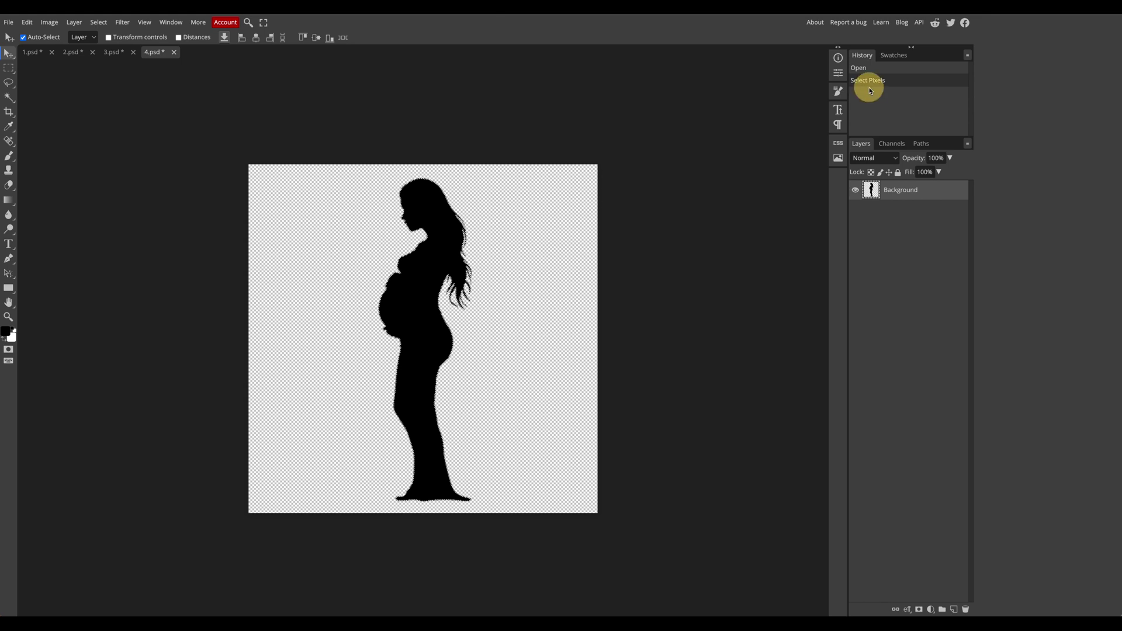
left_click(921, 144)
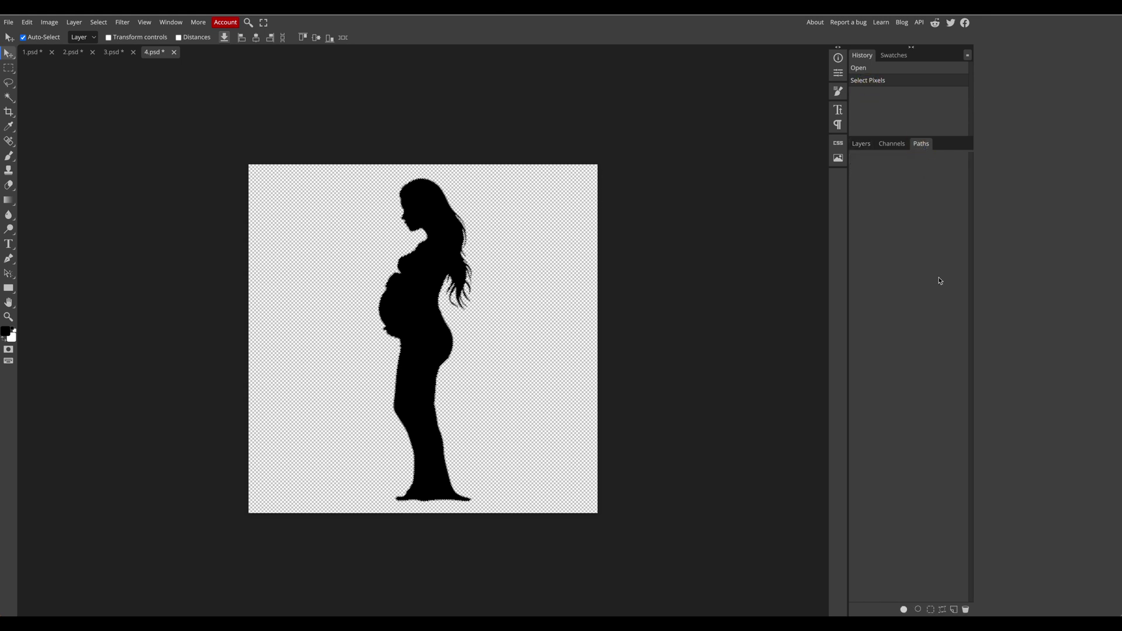
left_click(943, 610)
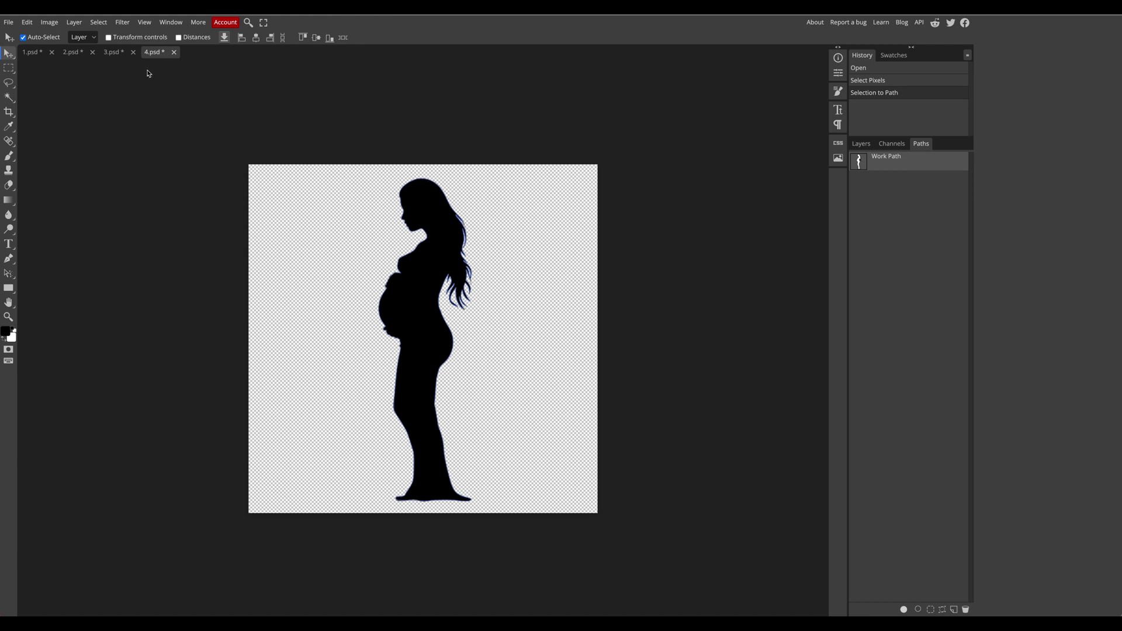
left_click(71, 23)
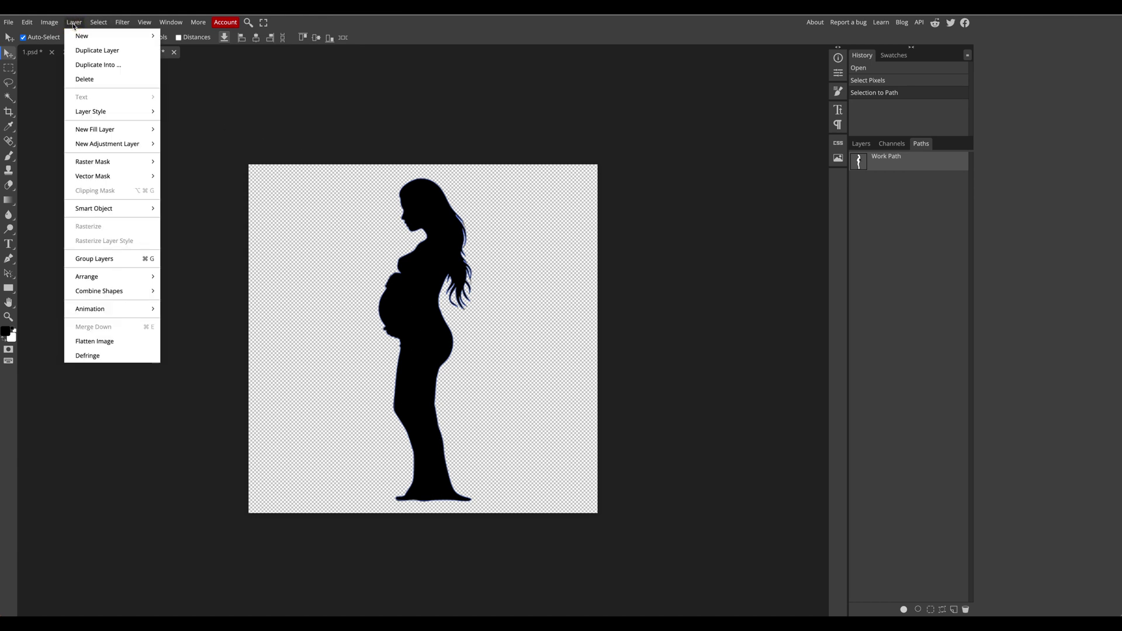
mouse_move(115, 177)
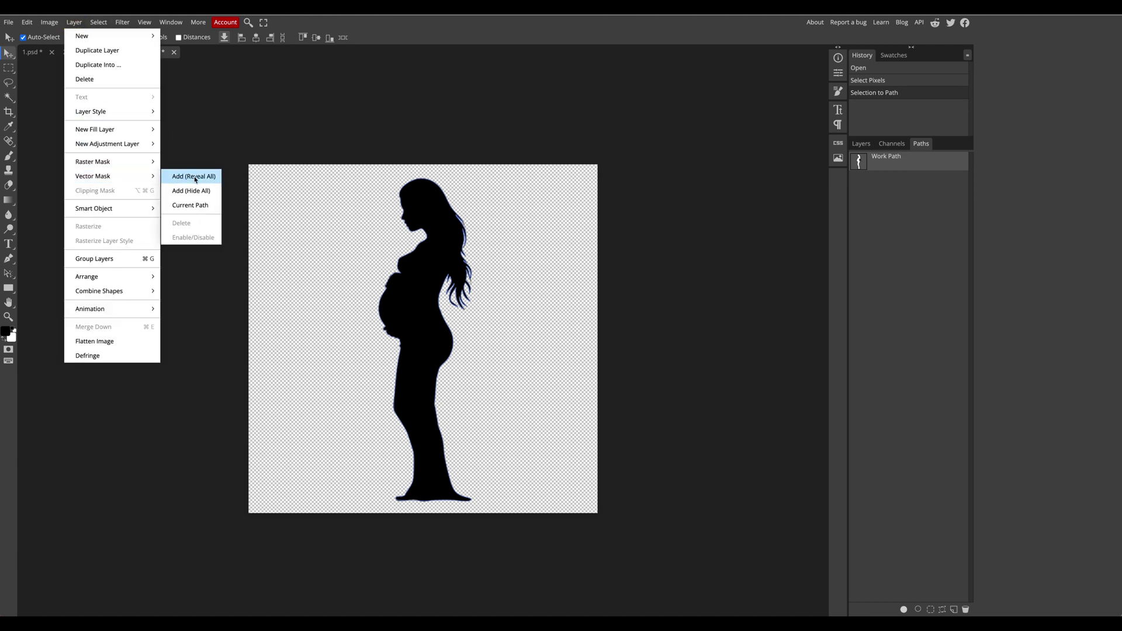
left_click(200, 206)
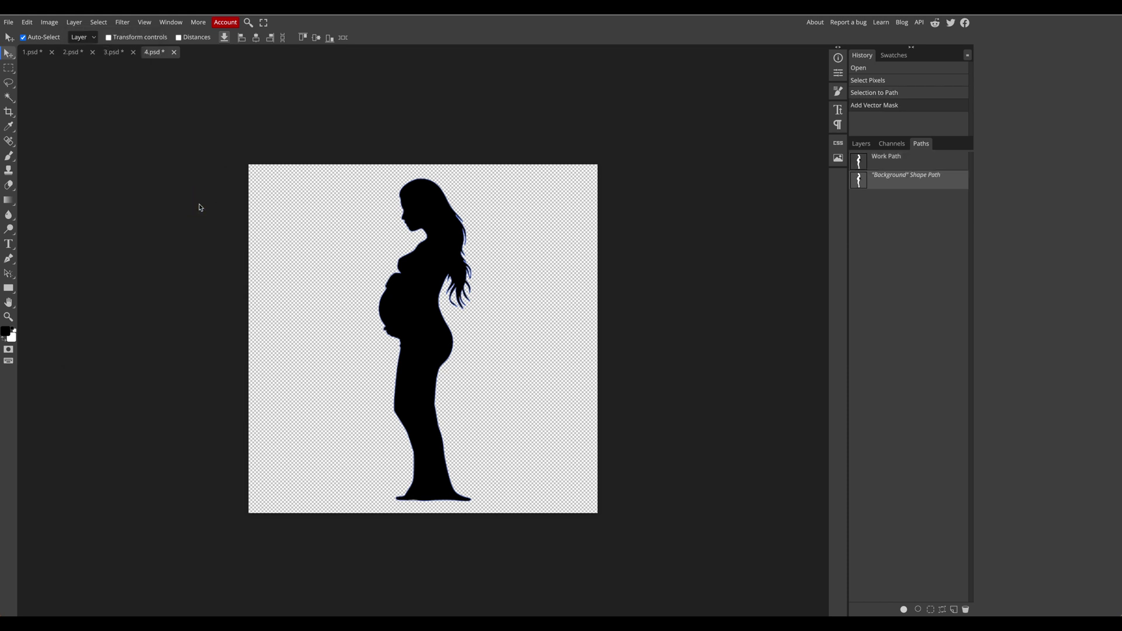
- Export 4.psd as a PDF named 4 at 500 × 500 px with 100% quality
left_click(10, 23)
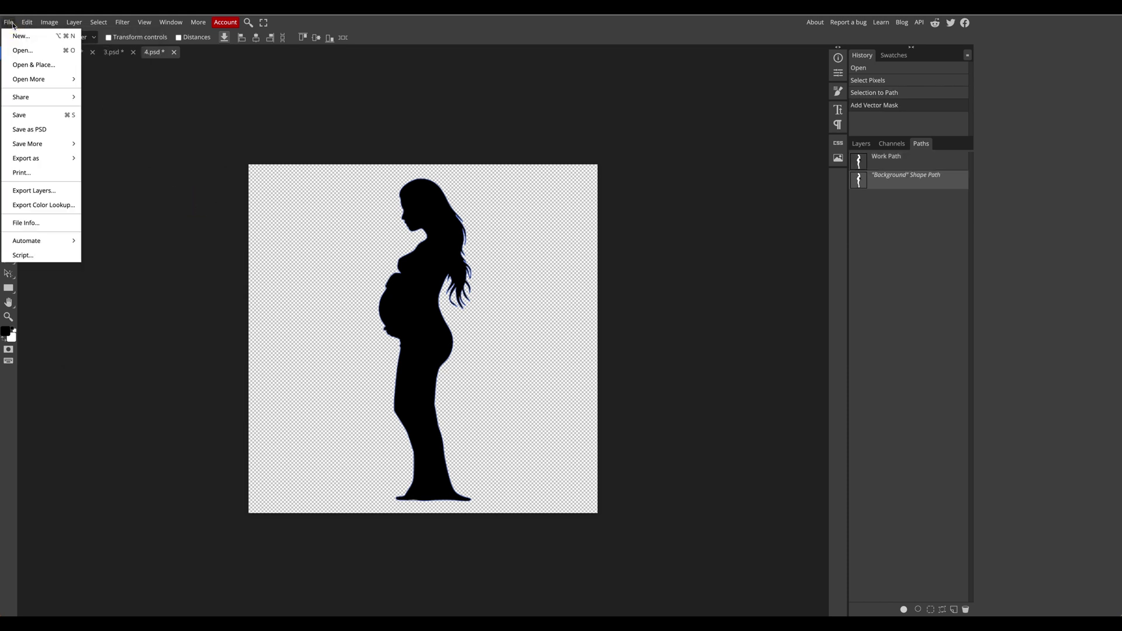
mouse_move(75, 158)
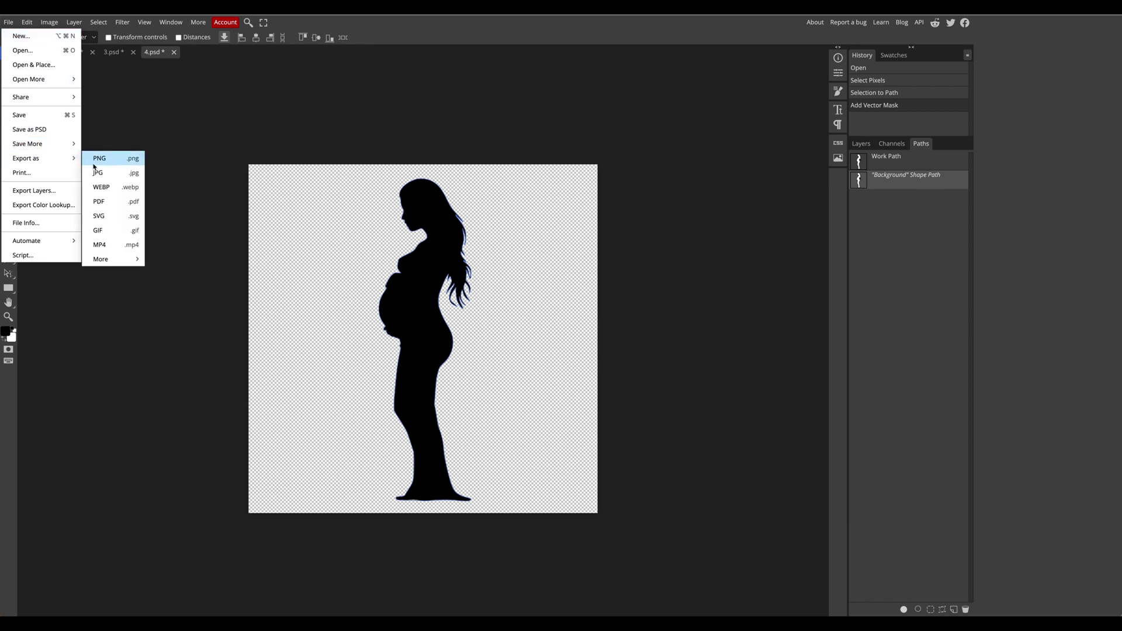
left_click(115, 201)
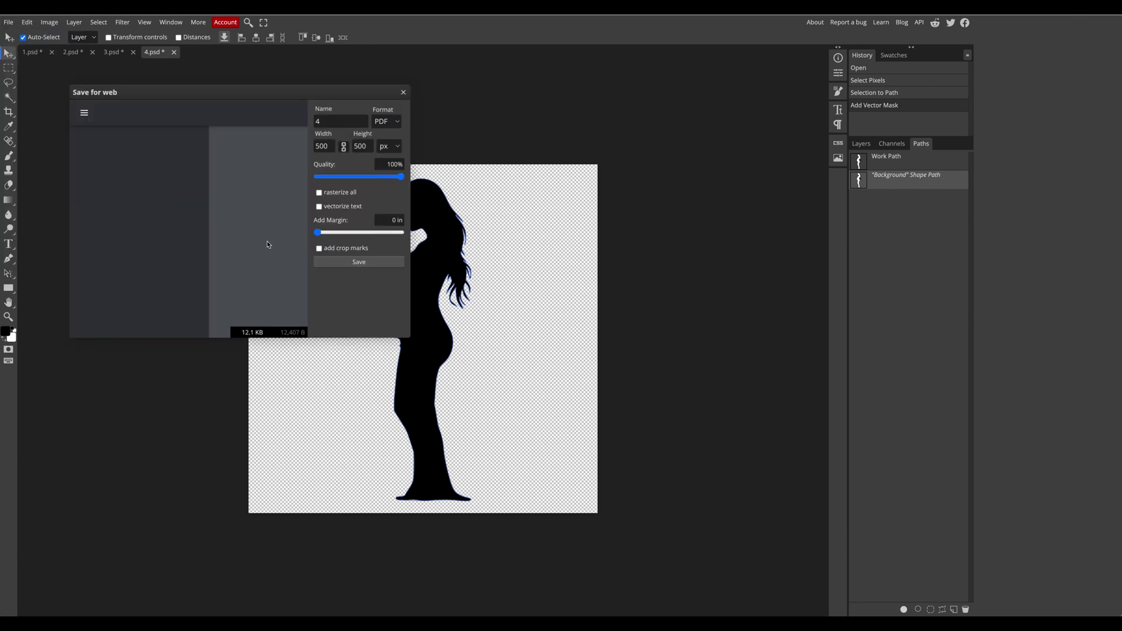
left_click(368, 261)
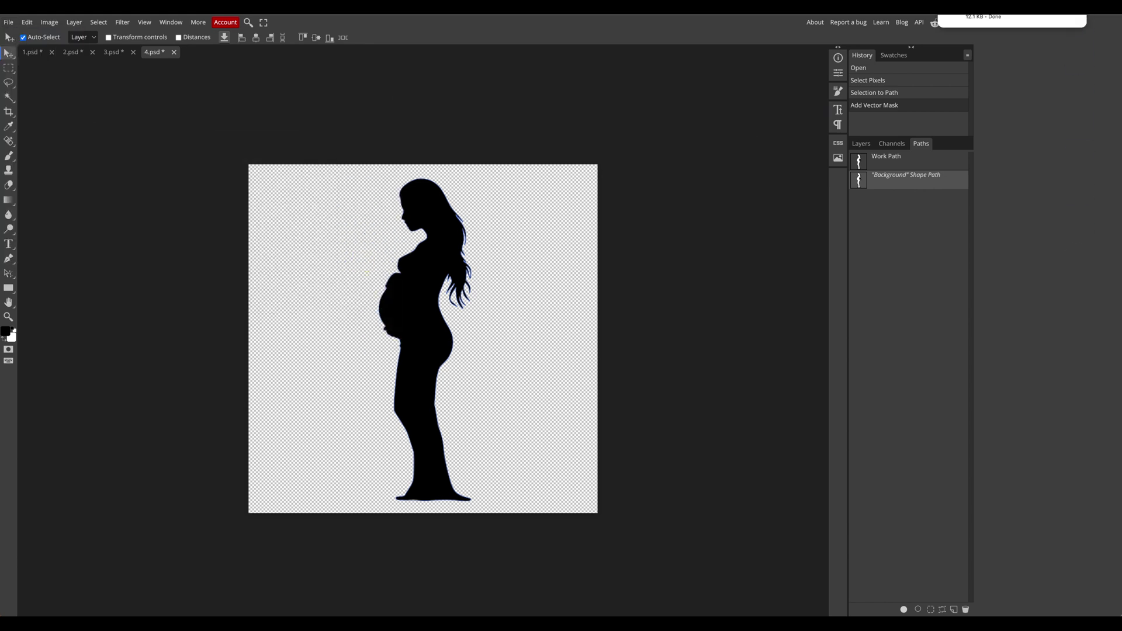
- Switch to Canva, import the exported silhouette PDF from the downloads, and open the 4 (1).pdf design
key("ctrl+Tab")
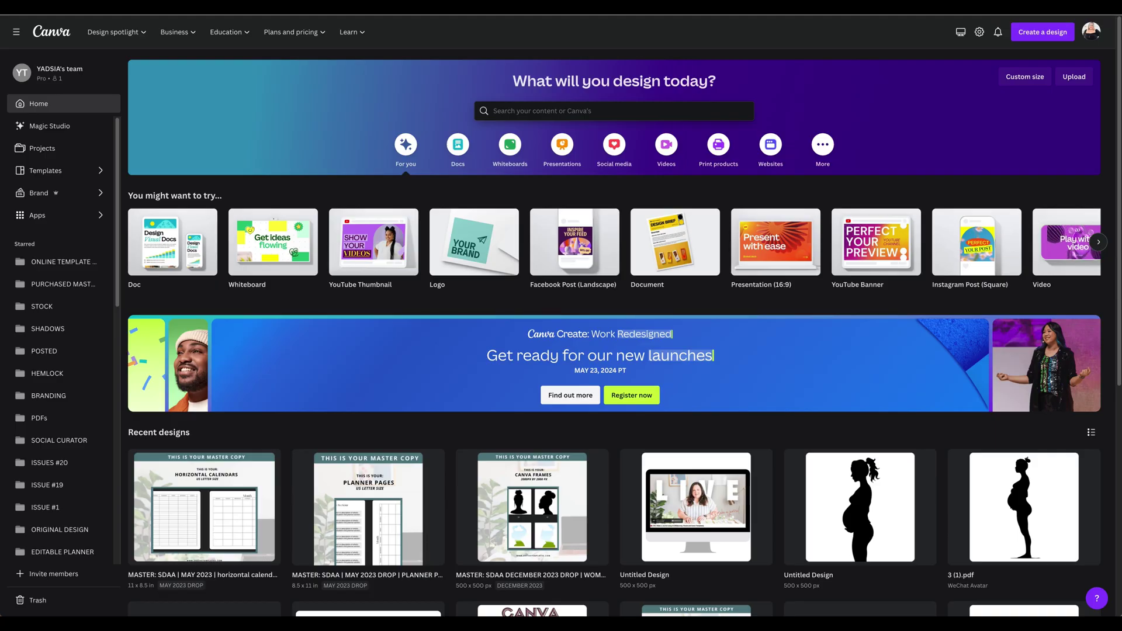
left_click(1028, 14)
left_click_drag(985, 29, 495, 425)
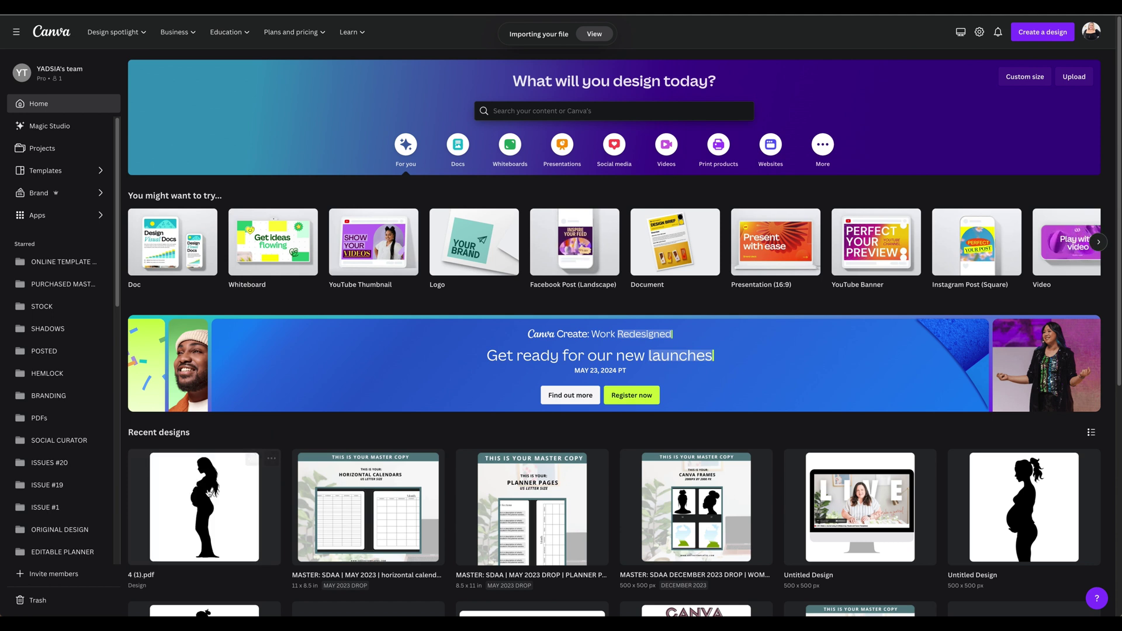
left_click(196, 504)
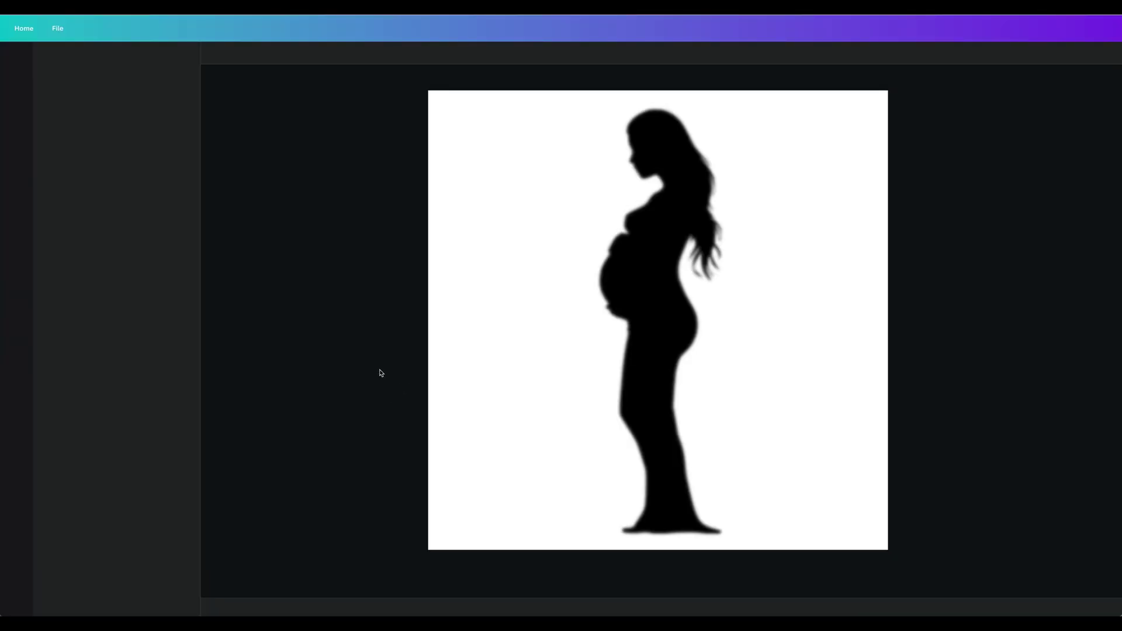
- Detach and delete the black image inside the silhouette to leave an empty frame, and dismiss the file import feedback form
right_click(626, 280)
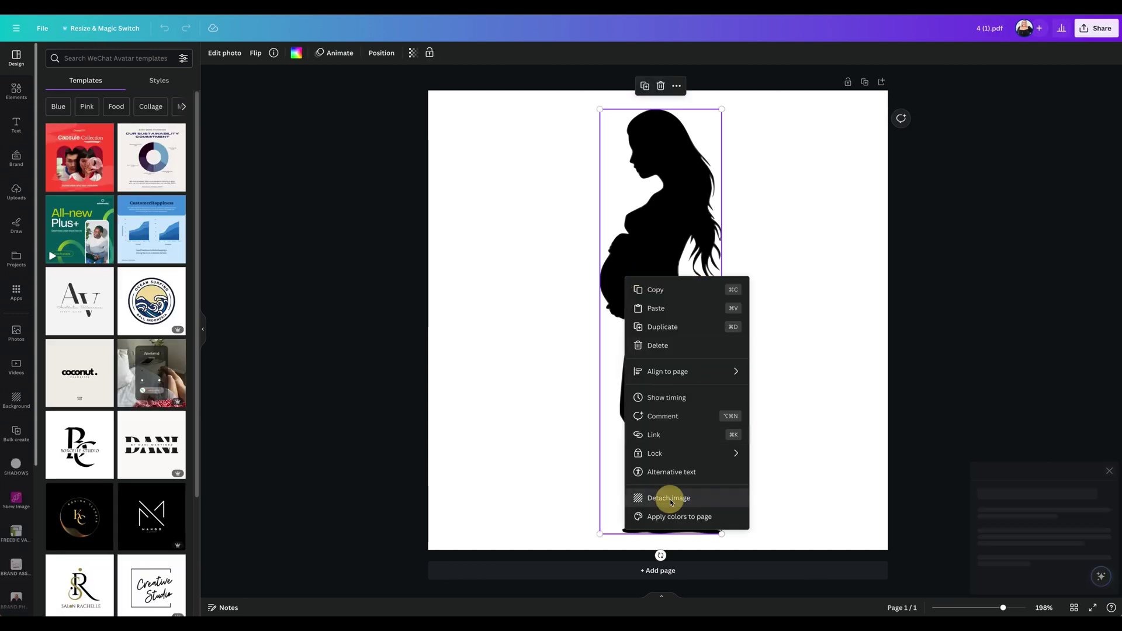
left_click(669, 498)
key("Delete")
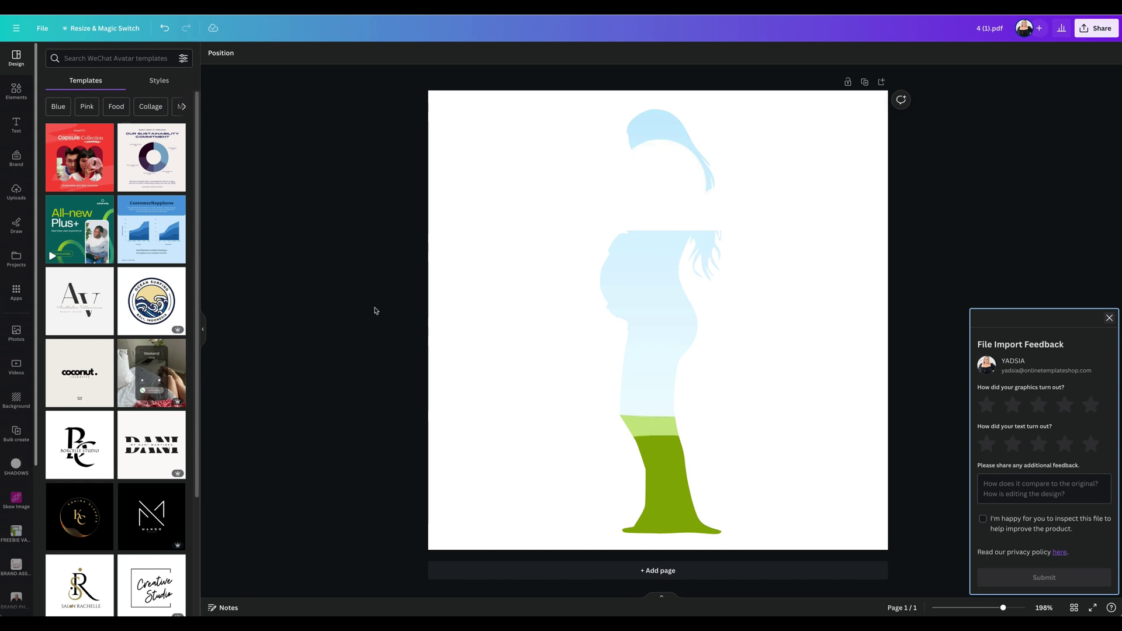
left_click(1109, 318)
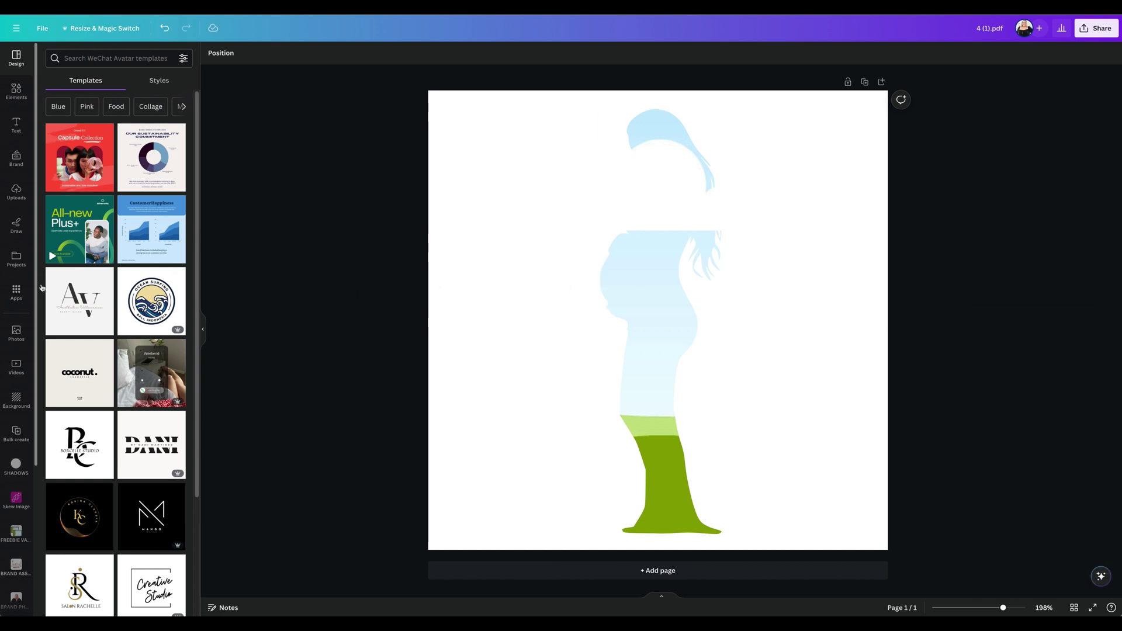
- Fill the silhouette frame in turn with the 20-second watercolor video, the 24-second pink floral video and the 12-second glowing Tech video
left_click(15, 366)
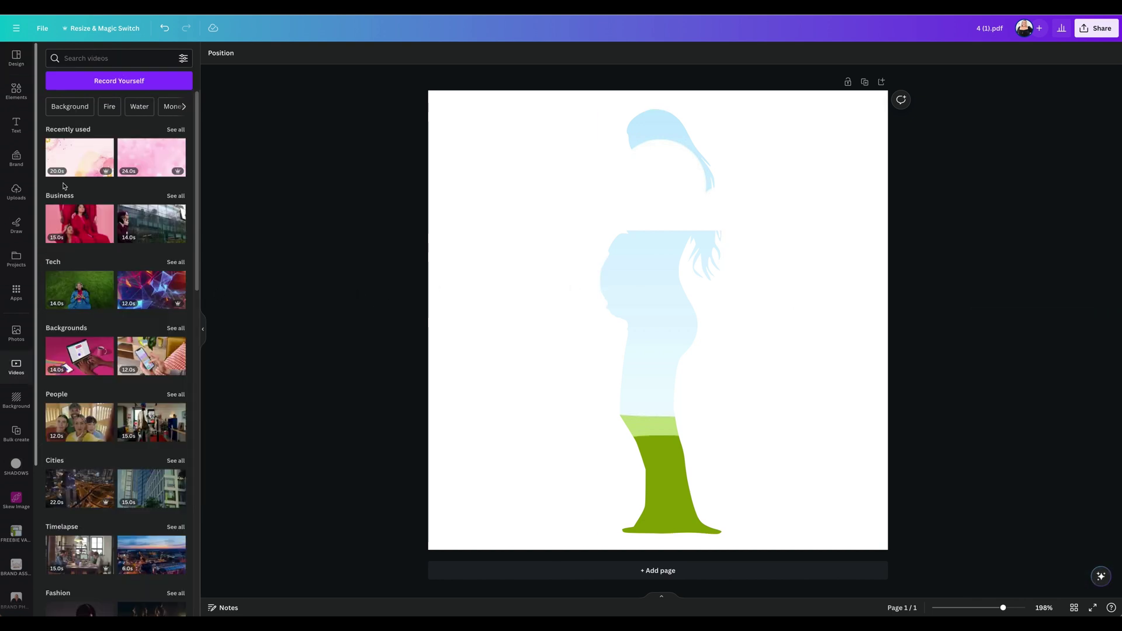
left_click_drag(71, 164, 650, 249)
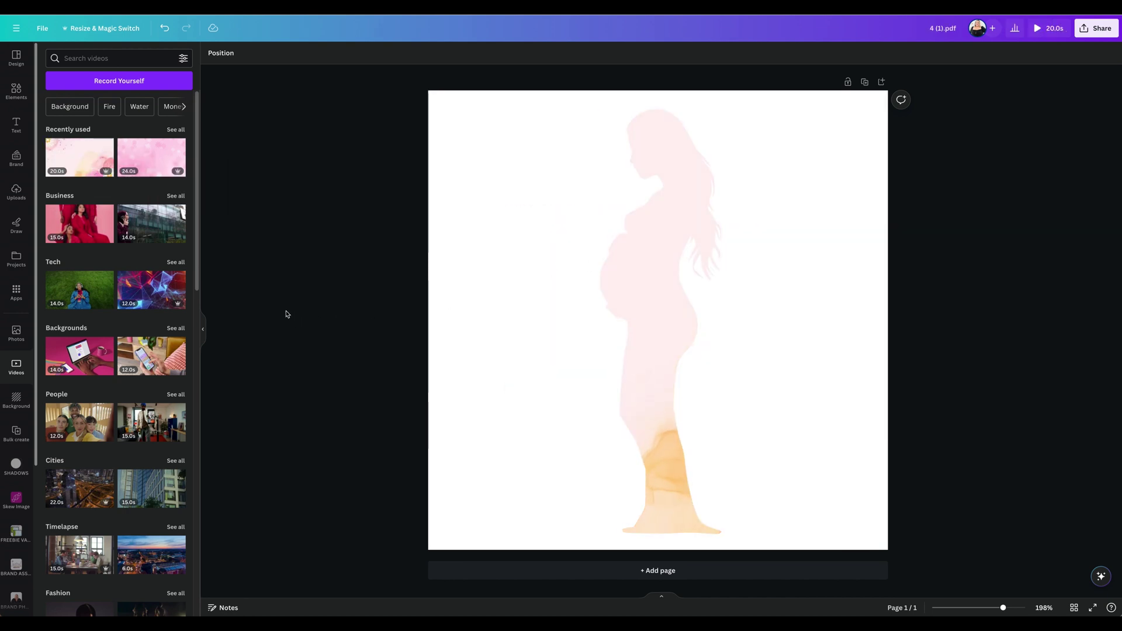
left_click_drag(151, 156, 682, 221)
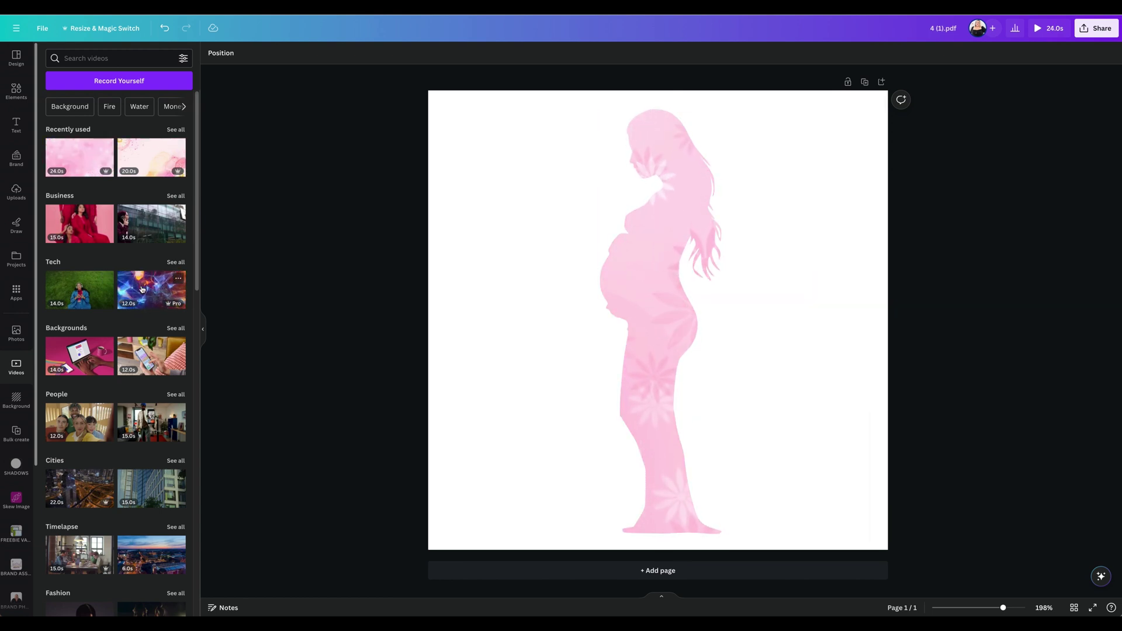
left_click_drag(151, 290, 672, 266)
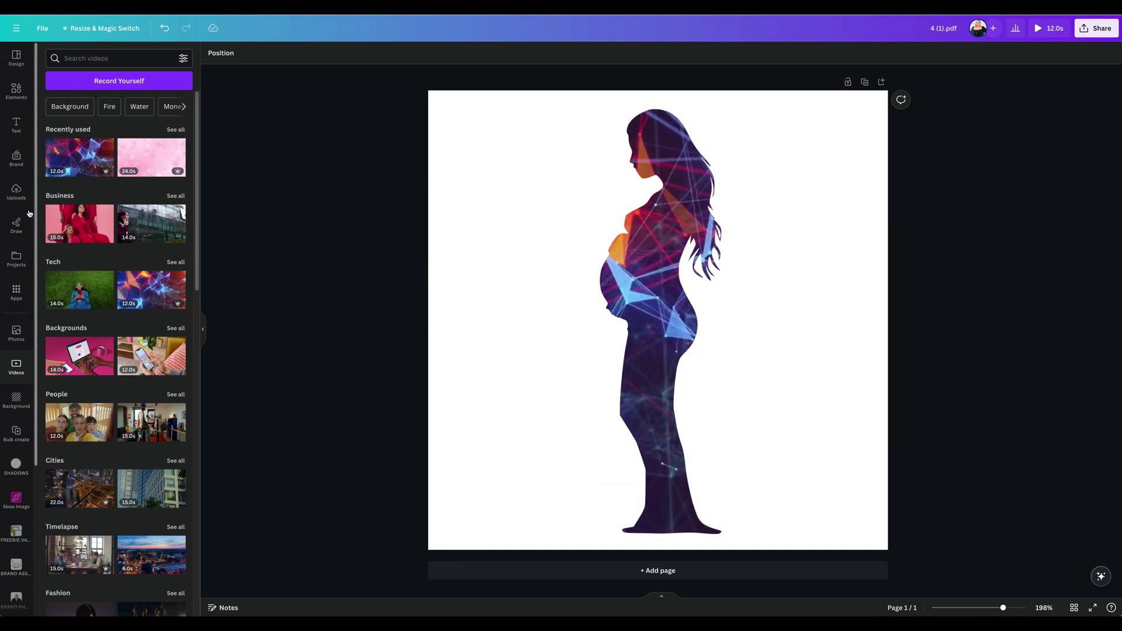
- Search photos for "pink" and try glitter, feather, tulip, geometric, water and bokeh images in the silhouette frame, finishing with the plain light pink photo
left_click(17, 331)
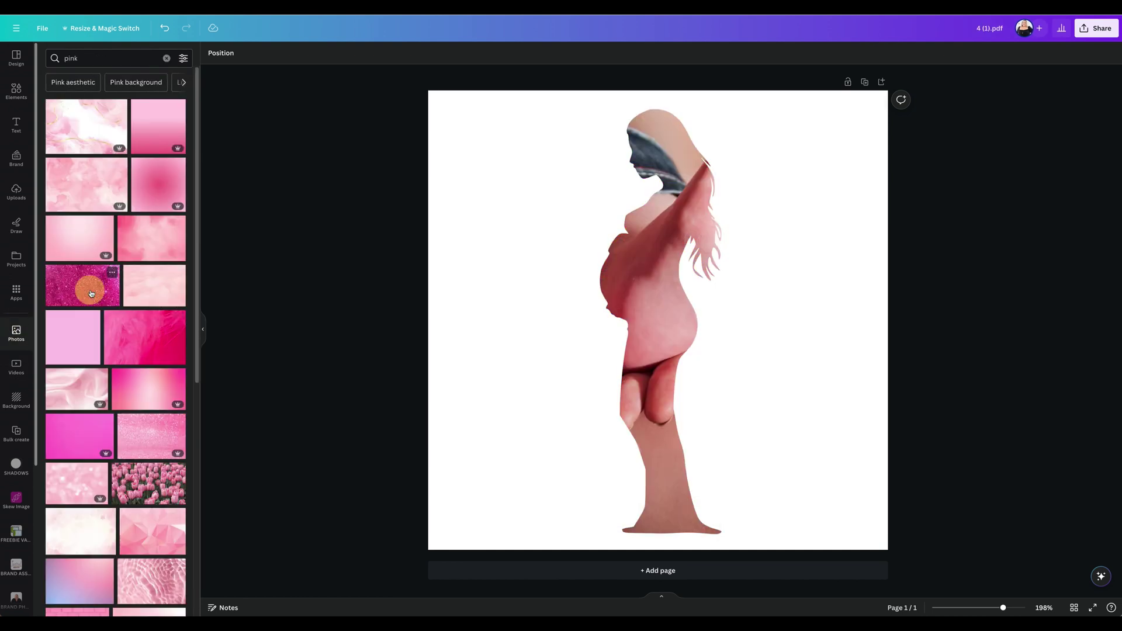
left_click_drag(83, 285, 661, 285)
left_click(510, 363)
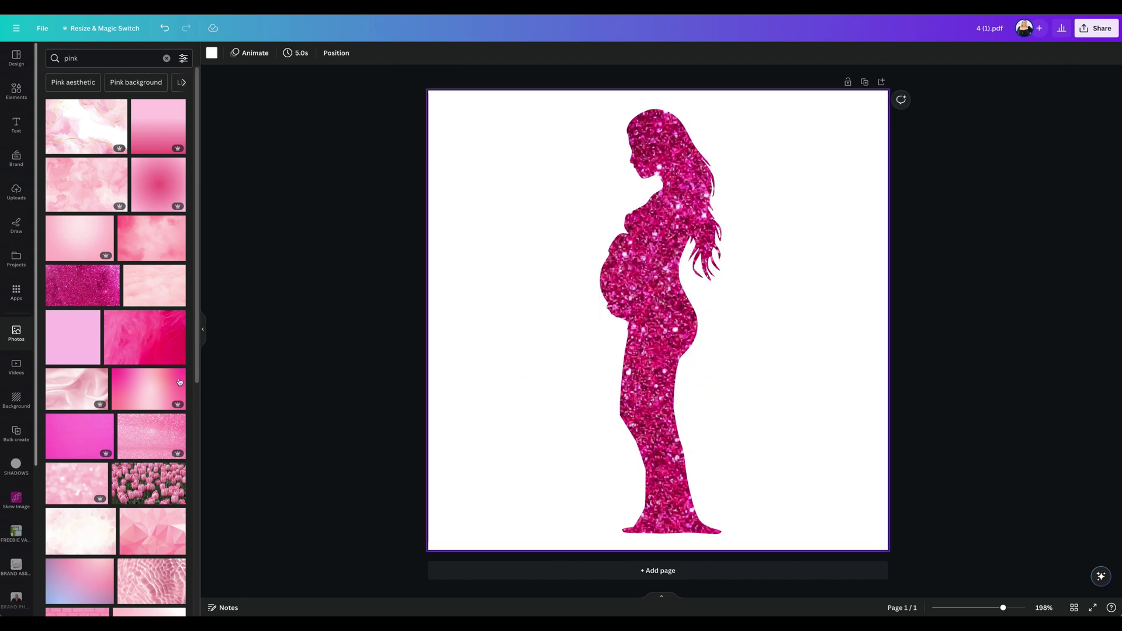
left_click_drag(174, 344, 661, 295)
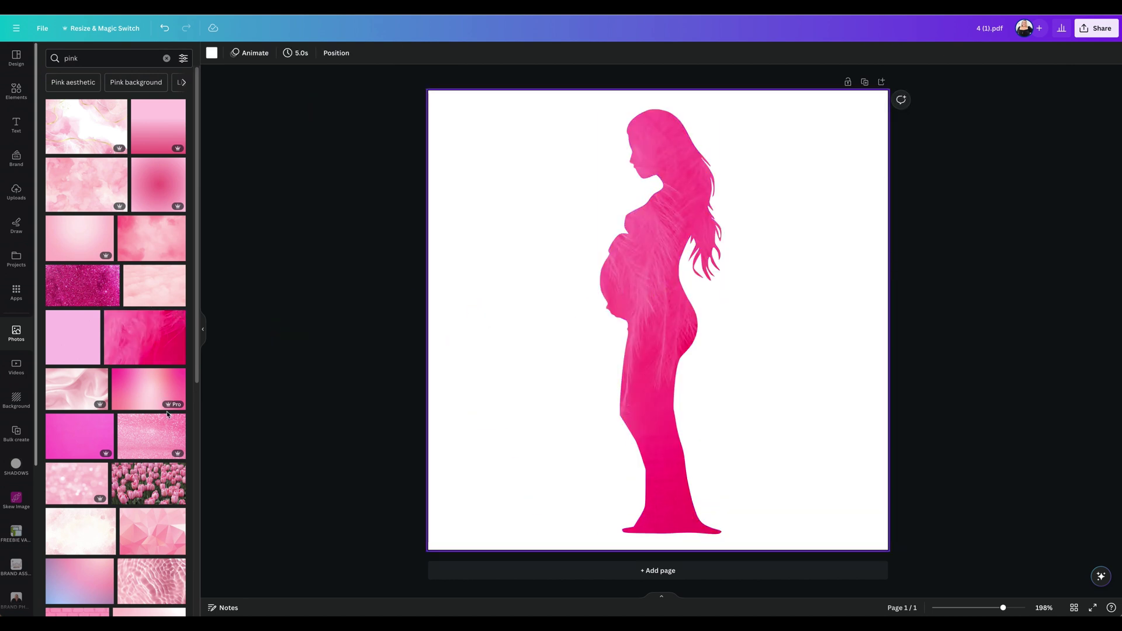
left_click_drag(135, 446, 636, 320)
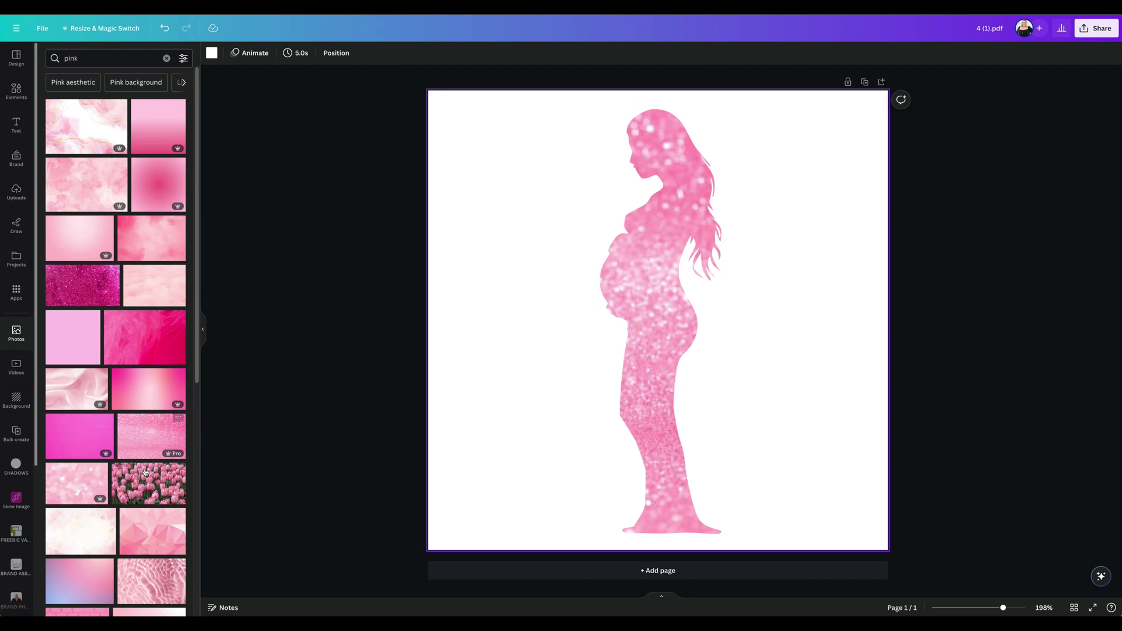
left_click_drag(132, 498, 640, 309)
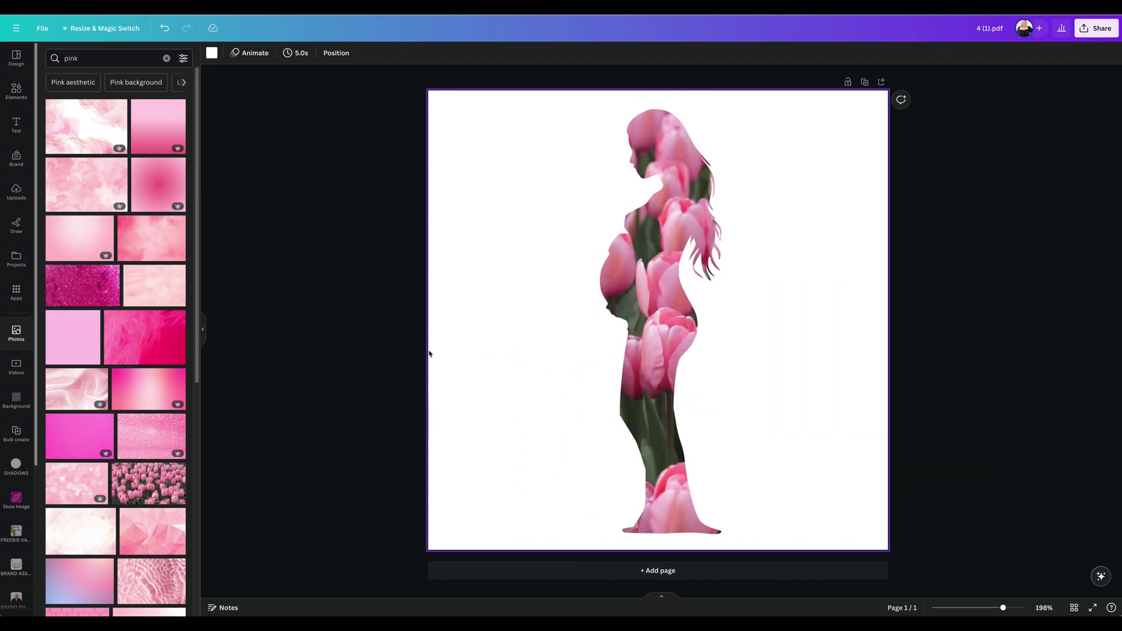
left_click_drag(154, 533, 645, 298)
left_click_drag(153, 582, 665, 316)
left_click_drag(71, 475, 632, 263)
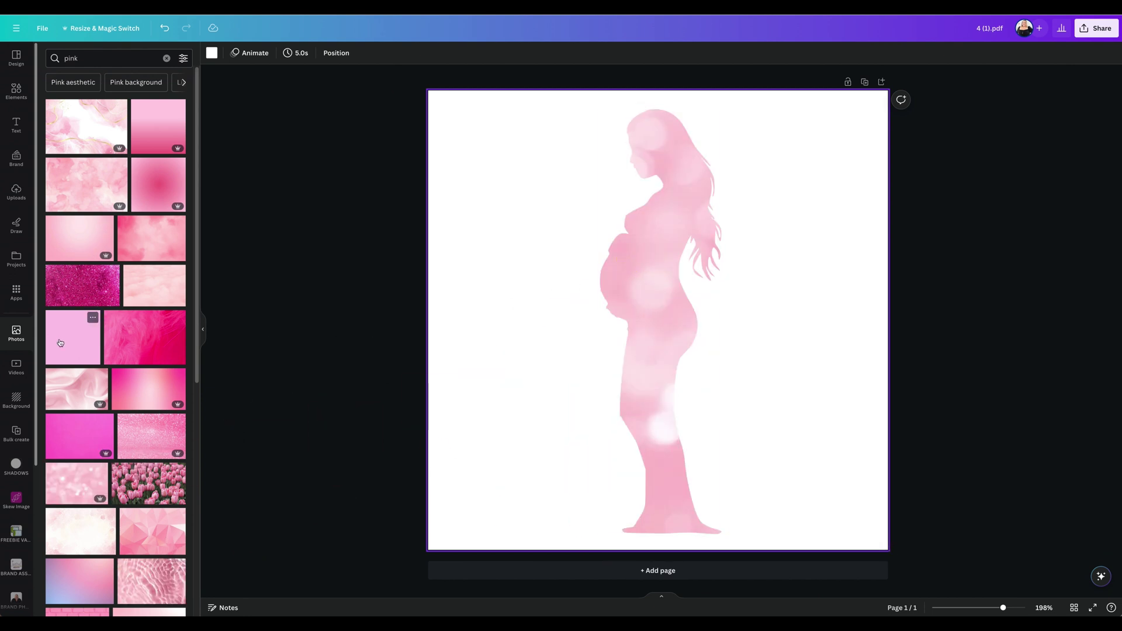
left_click_drag(64, 343, 632, 222)
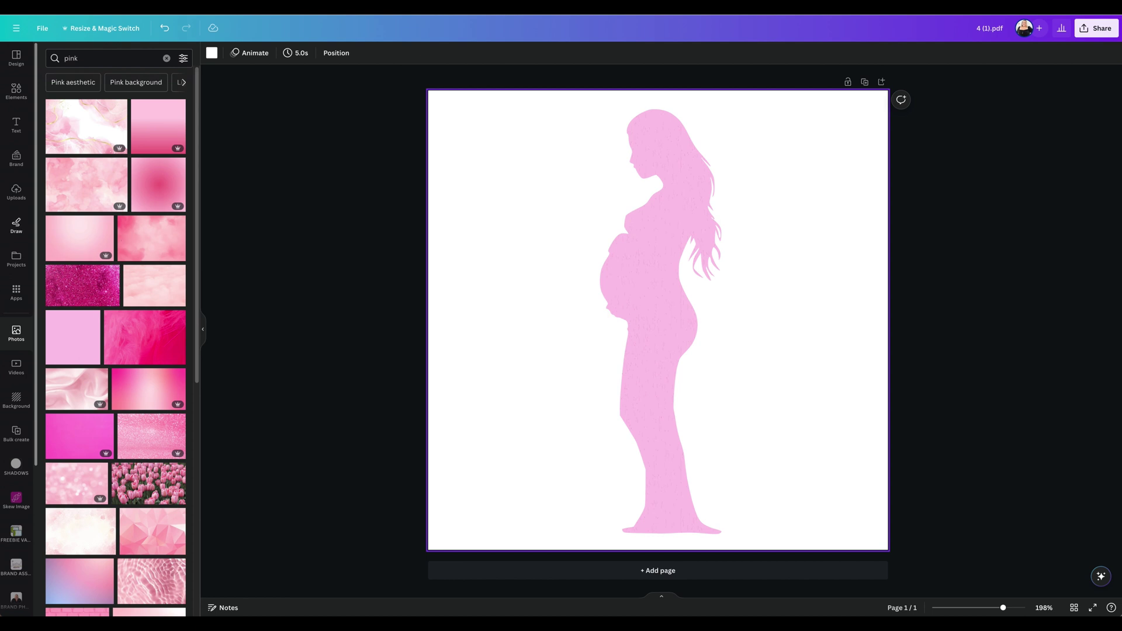